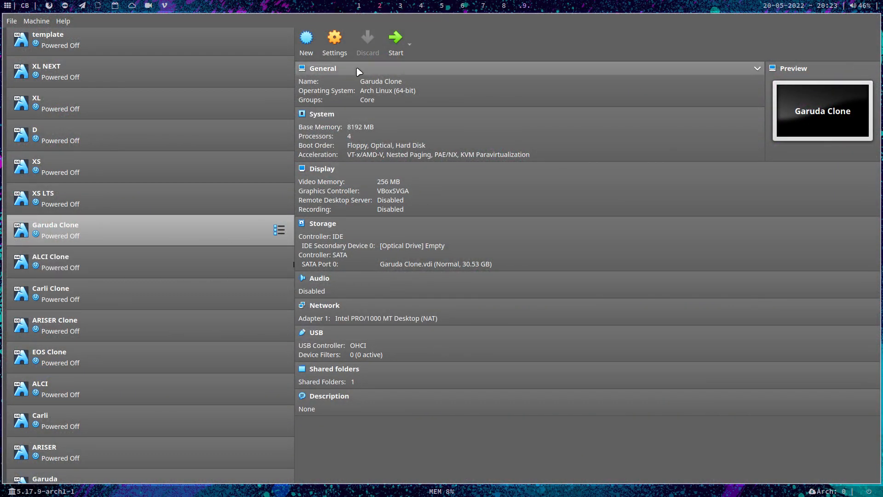
- Start the Garuda Clone virtual machine with Garuda Linux, then permanently dismiss the connection notification and close the open terminal window
{"action": "left_click", "coordinate": [396, 39]}
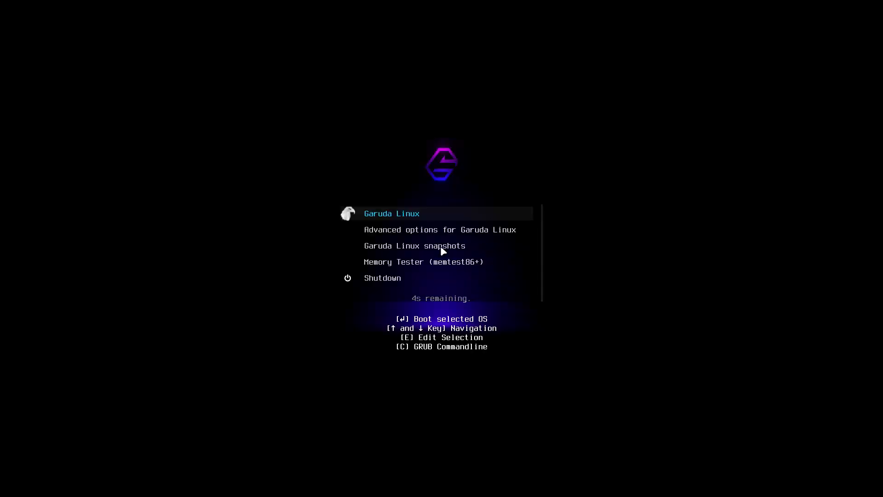
{"action": "key", "text": "Return"}
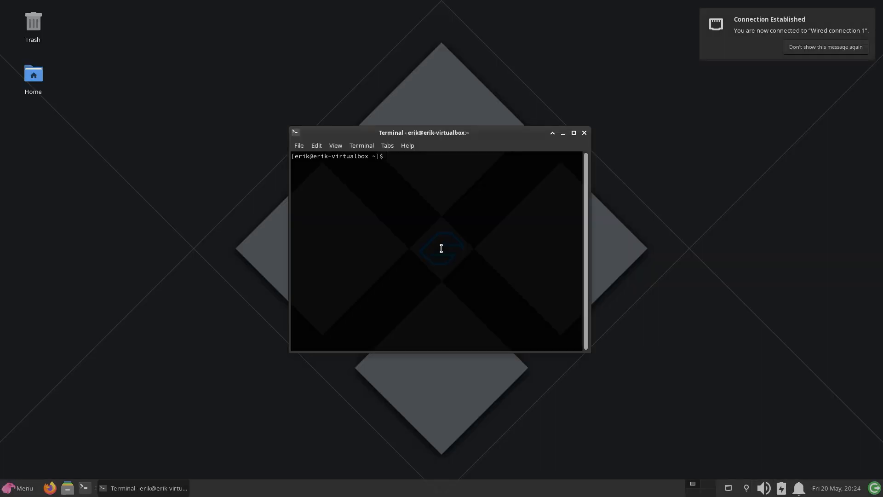
{"action": "left_click", "coordinate": [818, 48]}
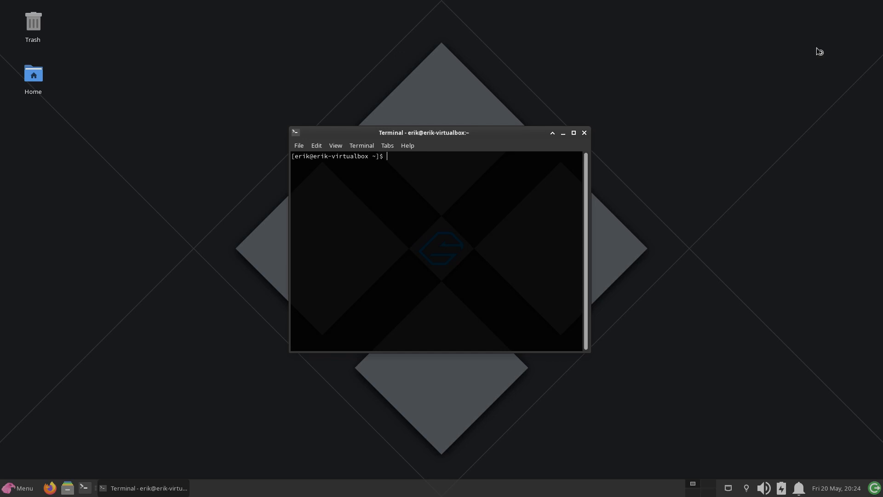
{"action": "left_click", "coordinate": [585, 133]}
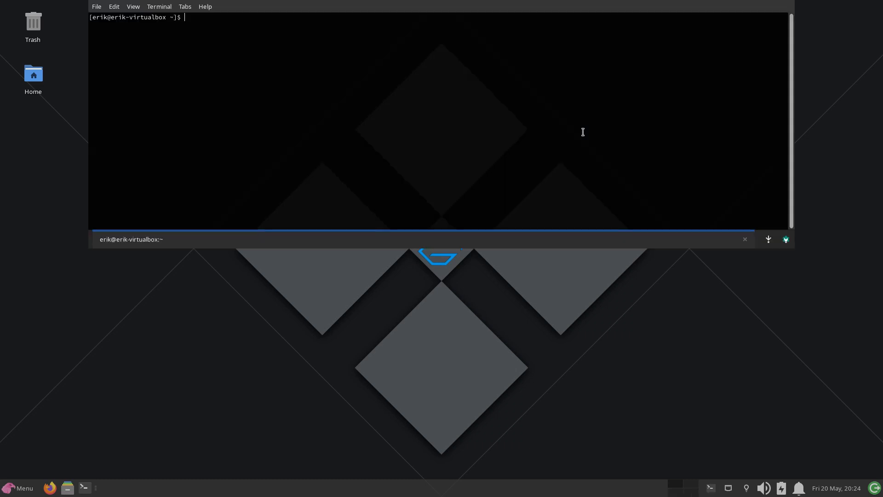
- Run a full system upgrade with sudo pacman -Syyu, entering the sudo password and accepting the installation
{"action": "type", "text": "sudo pacman -Syyu"}
{"action": "key", "text": "Return"}
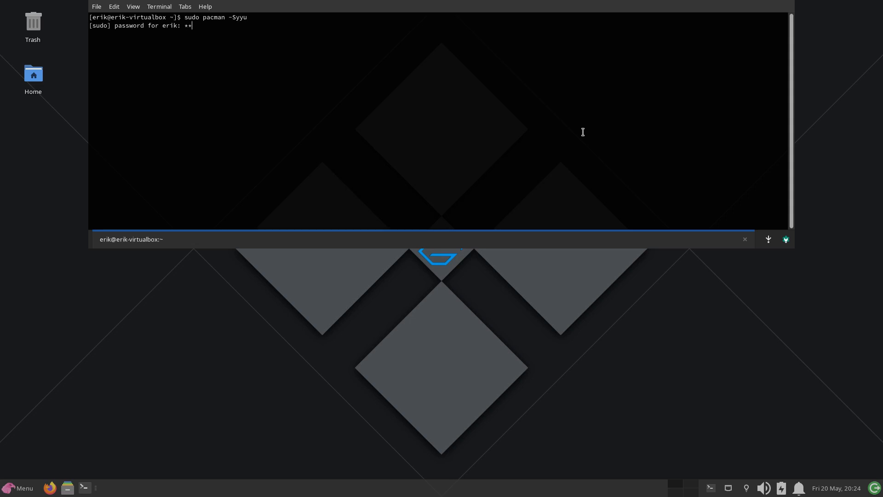
{"action": "key", "text": "Return"}
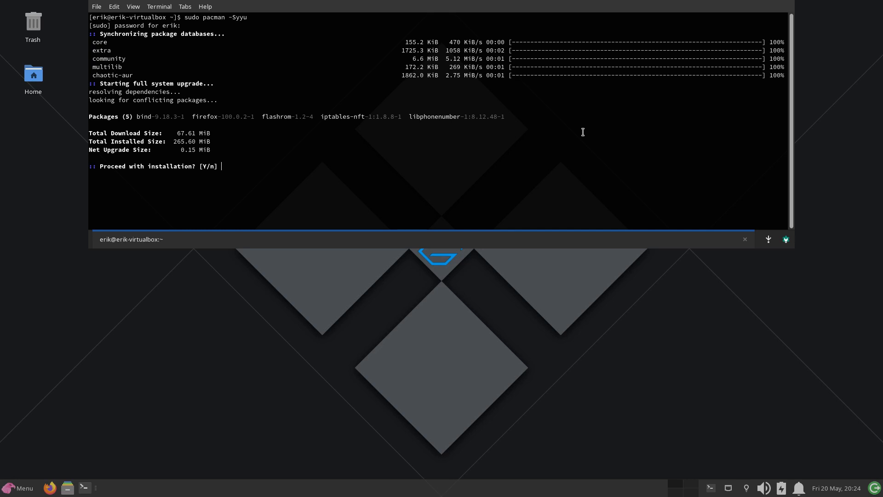
{"action": "key", "text": "Return"}
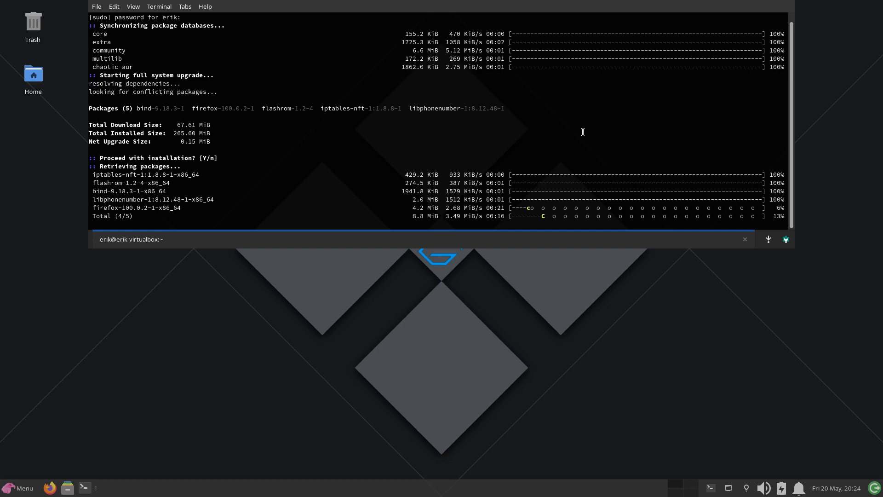
- Open Firefox maximized and go to arcolinux.info, declining the Total Cookie Protection offer
{"action": "left_click", "coordinate": [437, 333]}
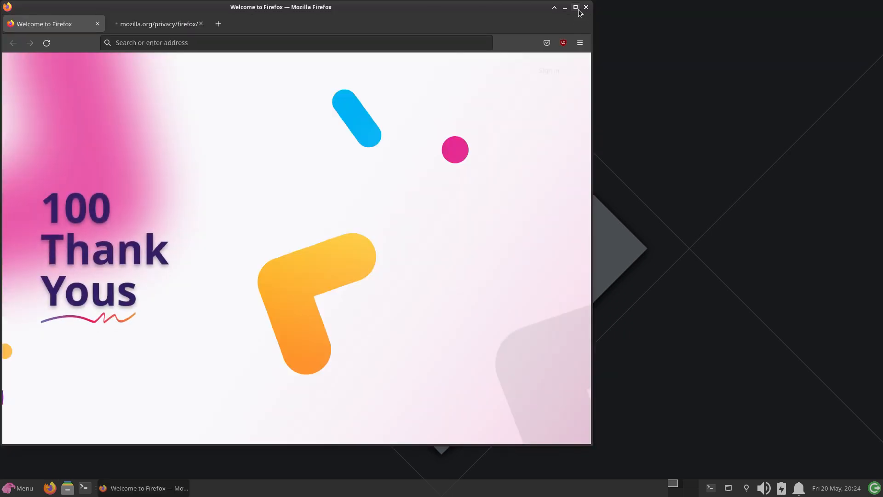
{"action": "left_click", "coordinate": [576, 6]}
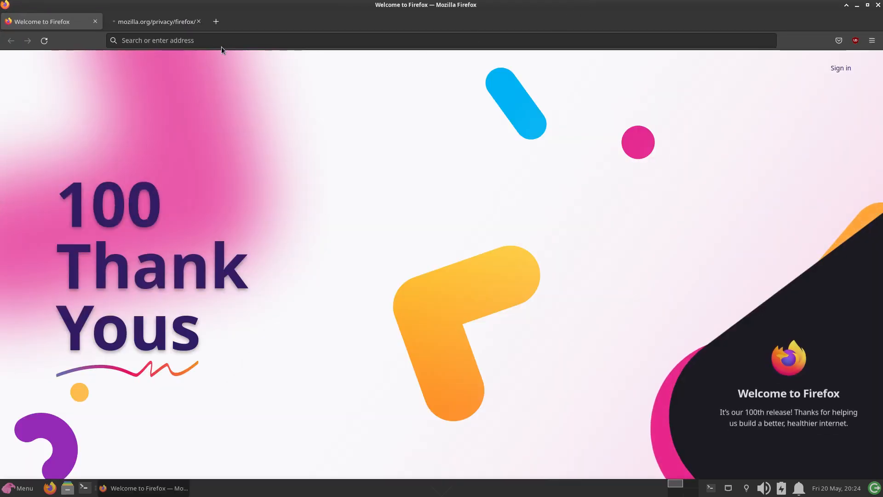
{"action": "left_click", "coordinate": [207, 43]}
{"action": "type", "text": "arci"}
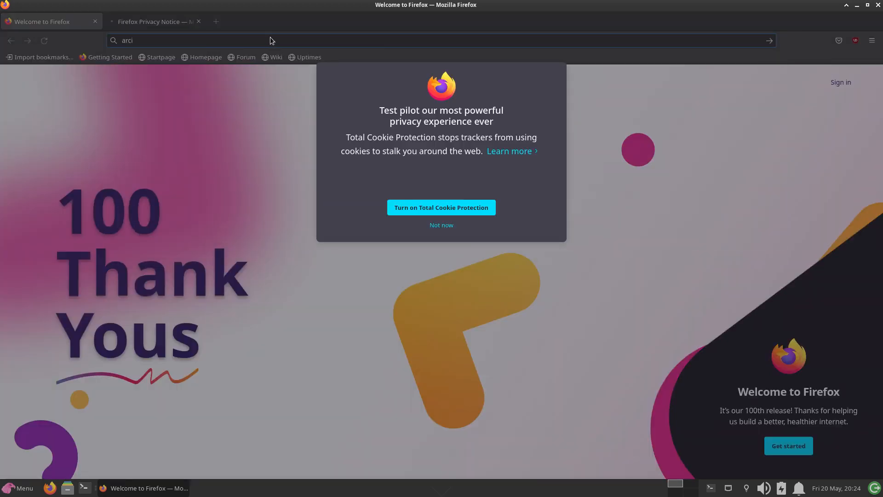
{"action": "left_click", "coordinate": [447, 225]}
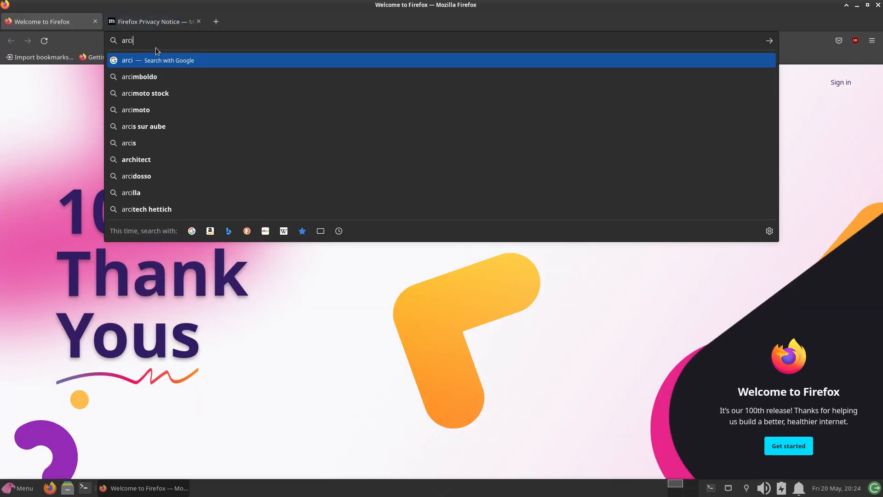
{"action": "key", "text": "BackSpace"}
{"action": "type", "text": "olin"}
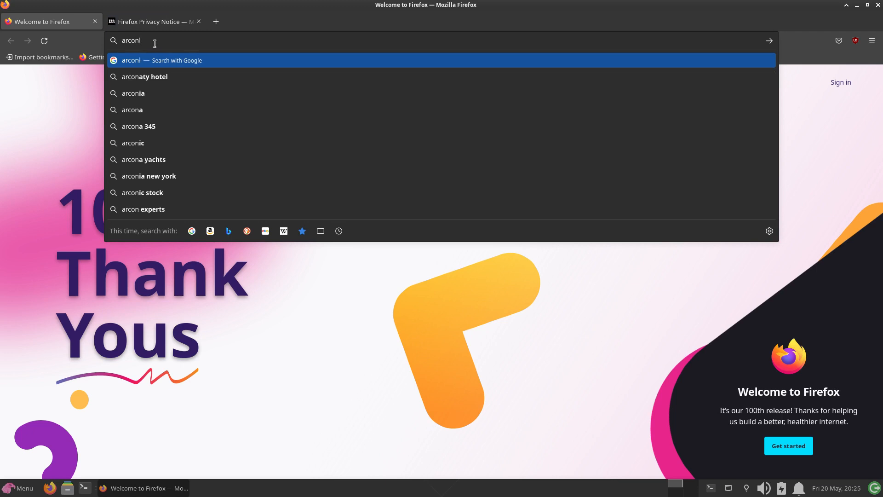
{"action": "type", "text": "ux"}
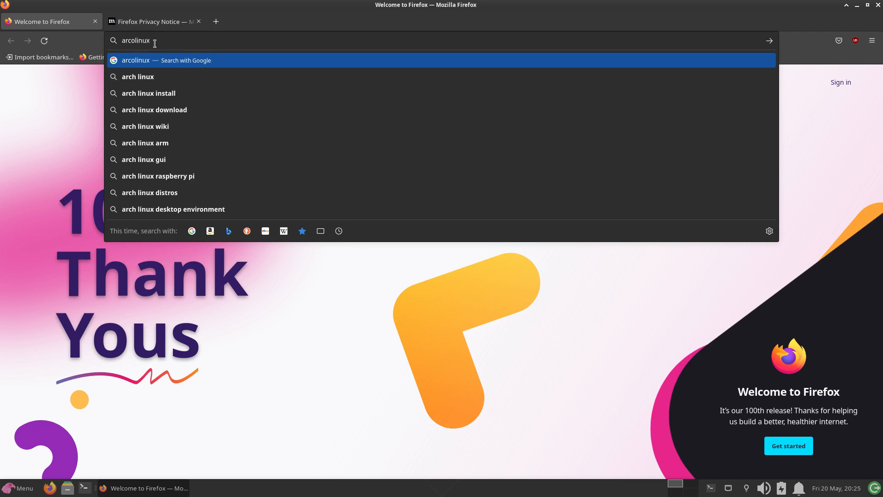
{"action": "type", "text": ".info"}
{"action": "key", "text": "Return"}
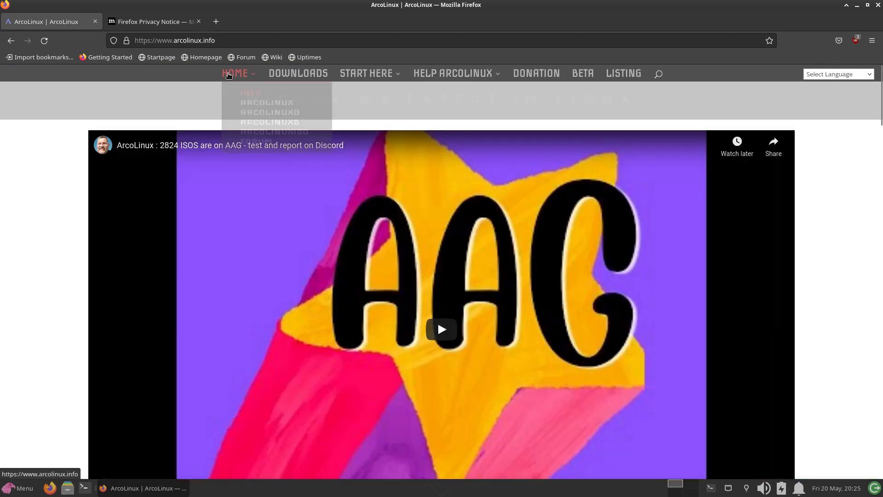
- Find the ArcoLinux Spices Application on the ArcoLinux home page and download its package
{"action": "scroll", "coordinate": [362, 145], "scroll_direction": "down", "scroll_amount": 8}
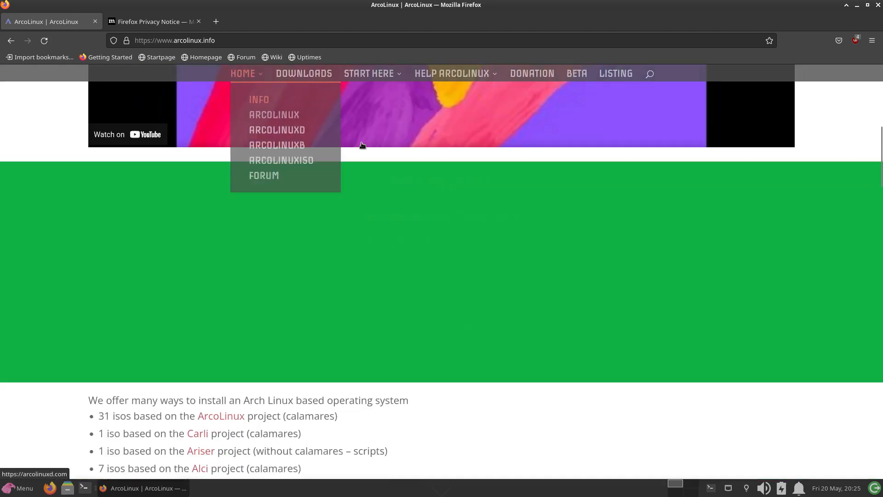
{"action": "scroll", "coordinate": [402, 179], "scroll_direction": "up", "scroll_amount": 2}
{"action": "scroll", "coordinate": [402, 179], "scroll_direction": "down", "scroll_amount": 18}
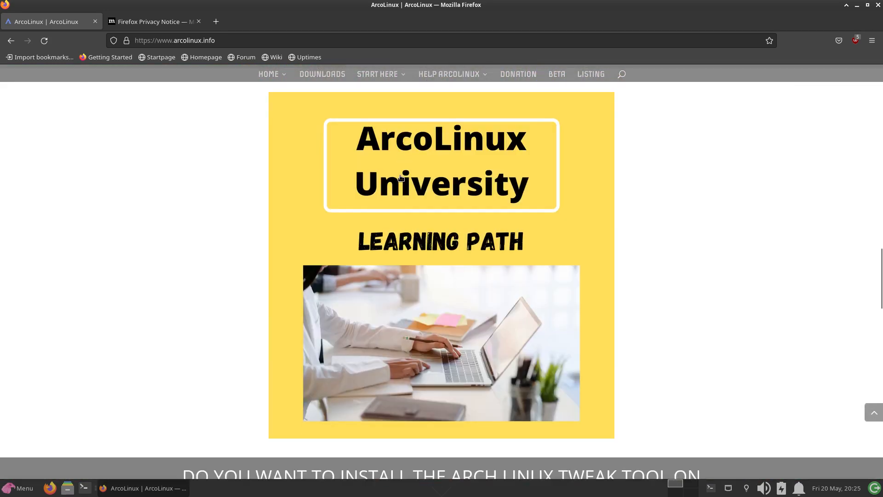
{"action": "scroll", "coordinate": [400, 178], "scroll_direction": "down", "scroll_amount": 16}
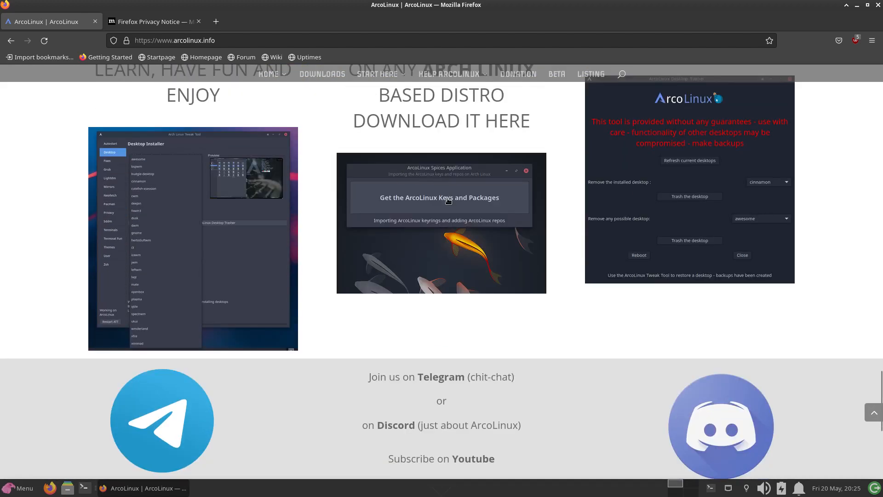
{"action": "left_click", "coordinate": [448, 201]}
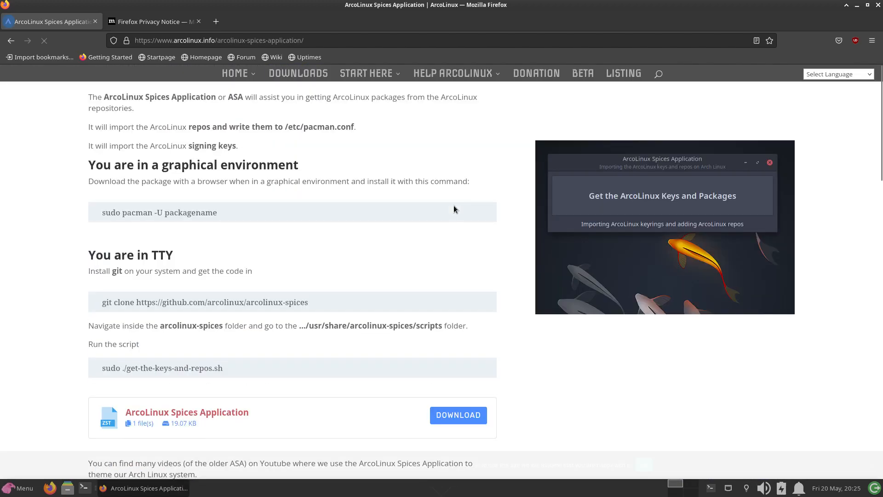
{"action": "left_click", "coordinate": [446, 415]}
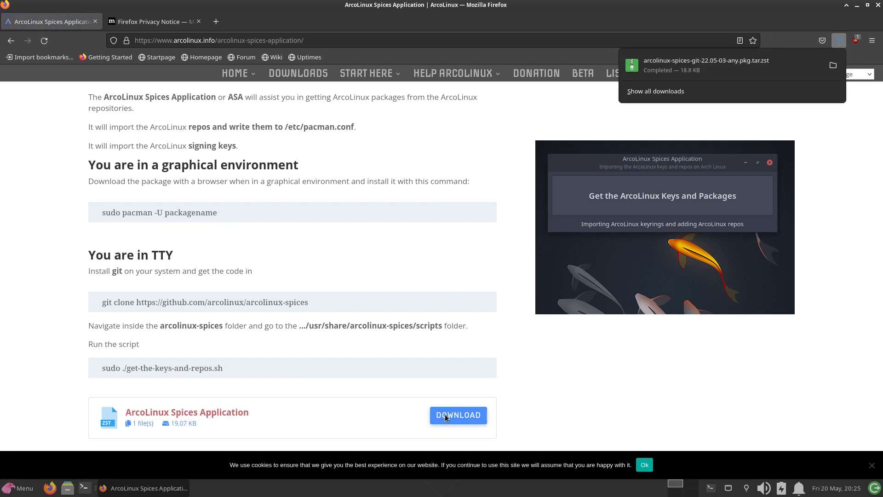
- Show the downloaded arcolinux-spices-git package in its folder and open a terminal there
{"action": "left_click", "coordinate": [832, 71]}
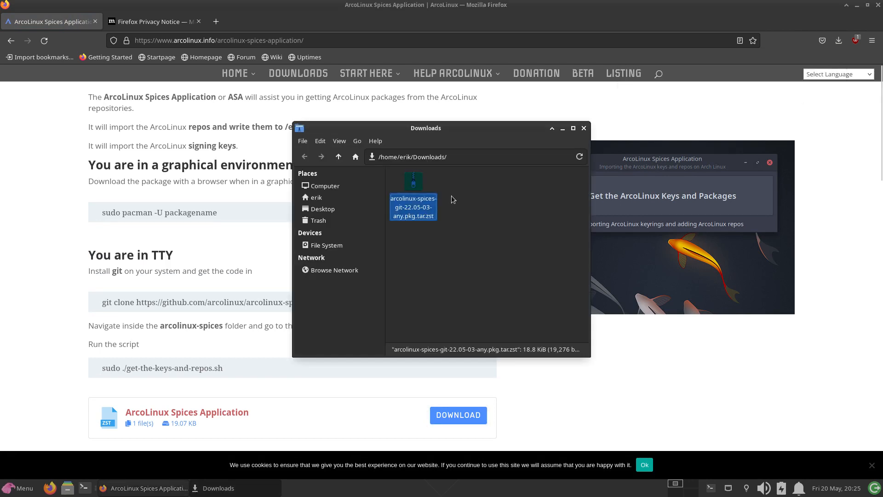
{"action": "right_click", "coordinate": [489, 193]}
{"action": "left_click", "coordinate": [535, 238]}
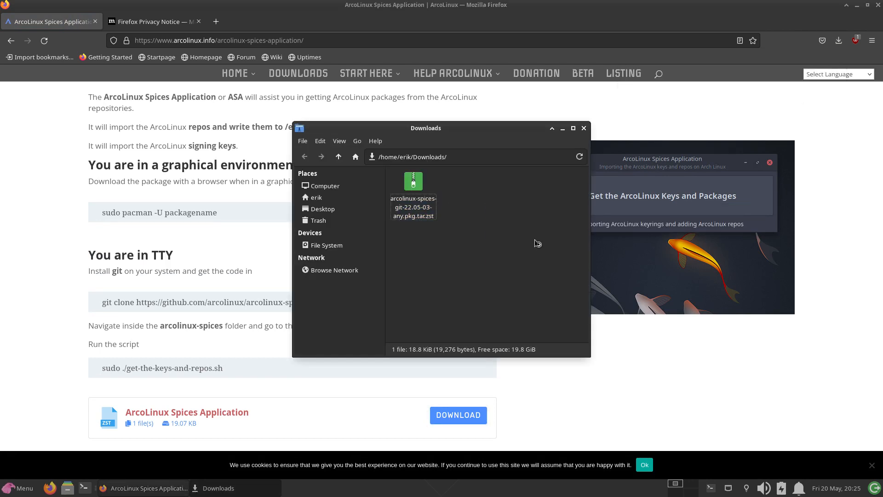
- Install arcolinux-spices-git-22.05-03-any.pkg.tar.zst with sudo pacman -U, entering the sudo password and confirming, and close the terminal
{"action": "type", "text": "sudo pacman "}
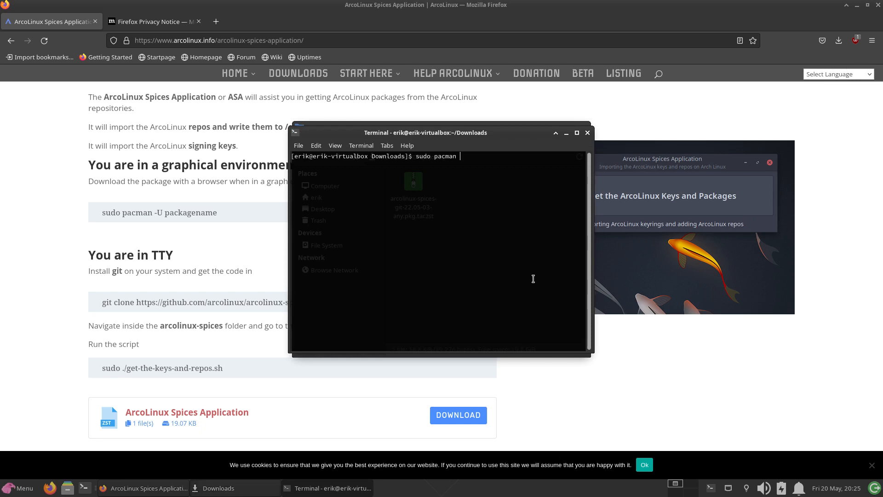
{"action": "type", "text": "-U arco"}
{"action": "key", "text": "Tab"}
{"action": "key", "text": "Return"}
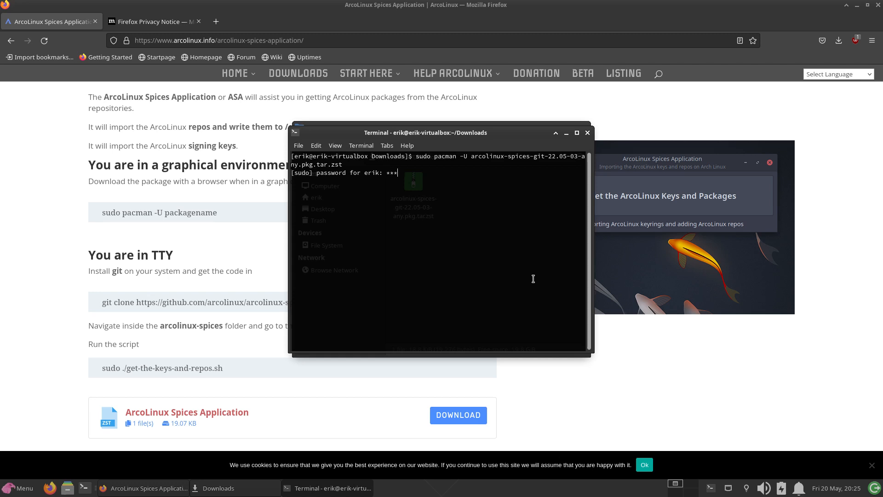
{"action": "key", "text": "Return"}
{"action": "key", "text": "Return"}
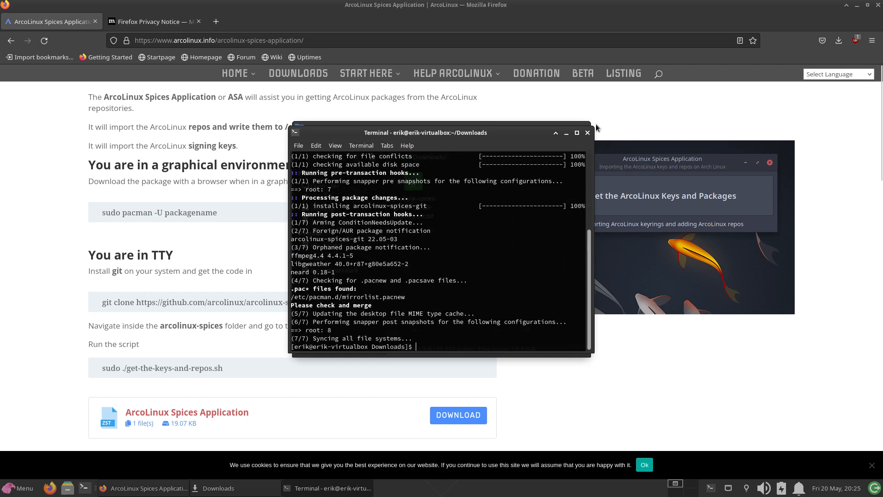
{"action": "left_click", "coordinate": [588, 134]}
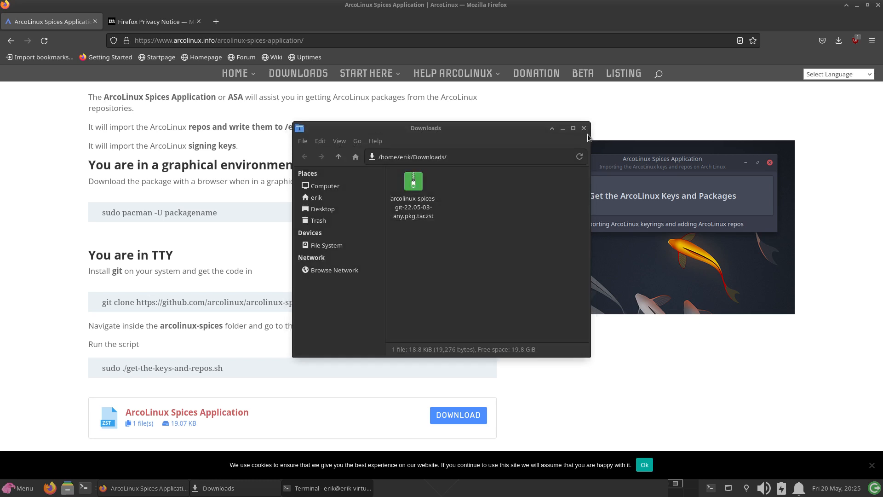
- Return to Firefox, open a new tab and try to search the web for "arcolinux nemesis"
{"action": "left_click", "coordinate": [214, 34]}
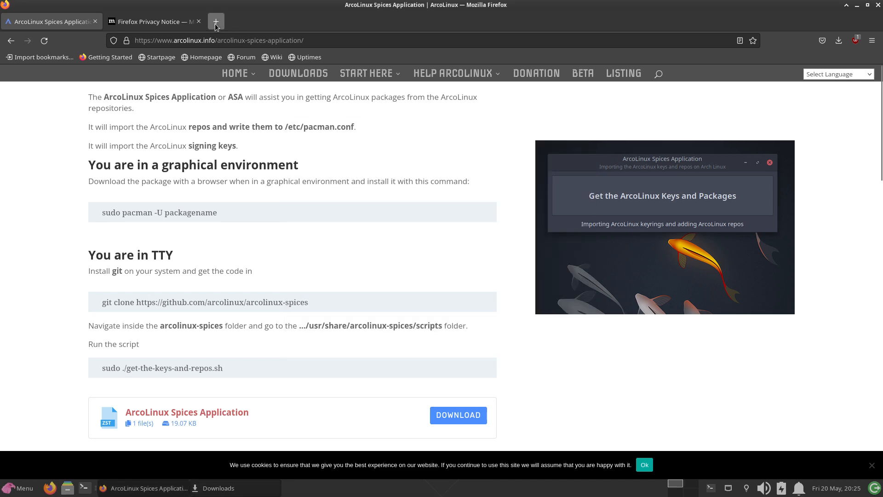
{"action": "left_click", "coordinate": [213, 29]}
{"action": "left_click", "coordinate": [213, 35]}
{"action": "type", "text": "grubo"}
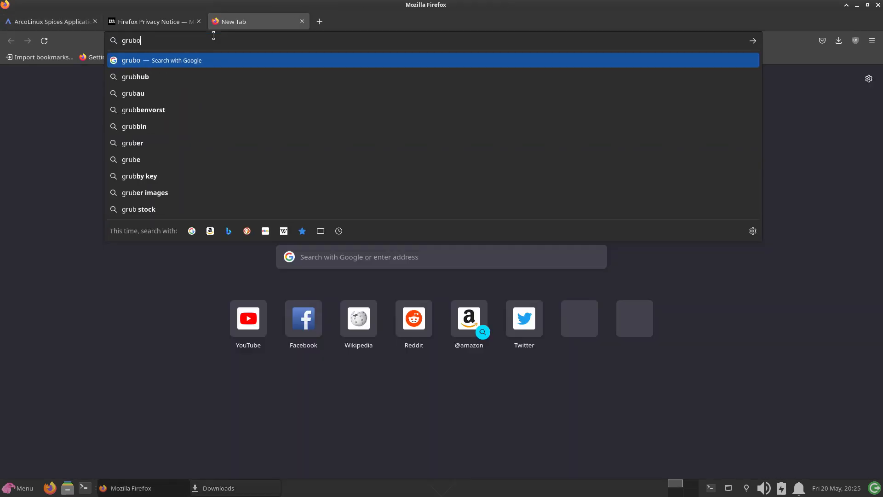
{"action": "key", "text": "BackSpace"}
{"action": "key", "text": "BackSpace"}
{"action": "key", "text": "BackSpace"}
{"action": "key", "text": "BackSpace"}
{"action": "key", "text": "BackSpace"}
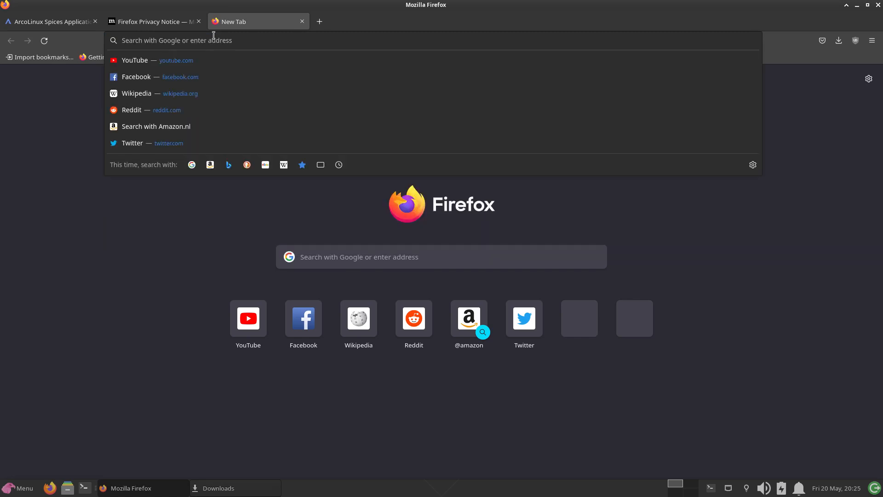
{"action": "type", "text": "arcolinux"}
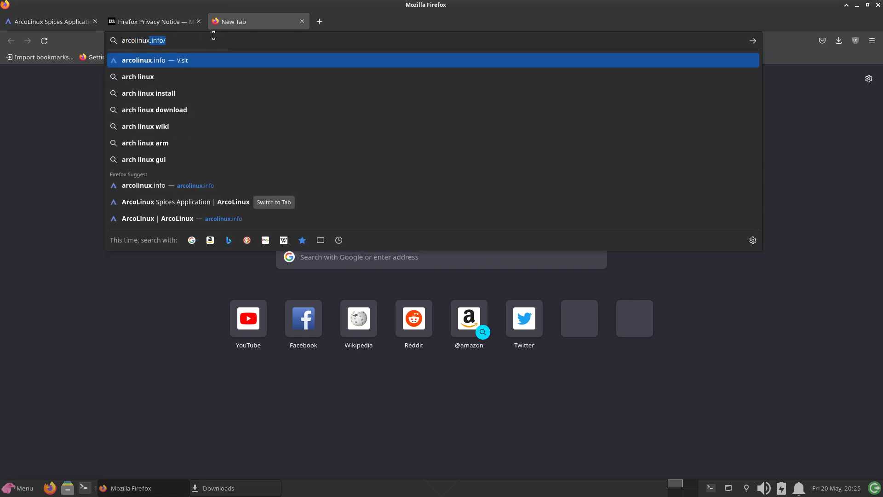
{"action": "type", "text": " nemesis"}
{"action": "key", "text": "Return"}
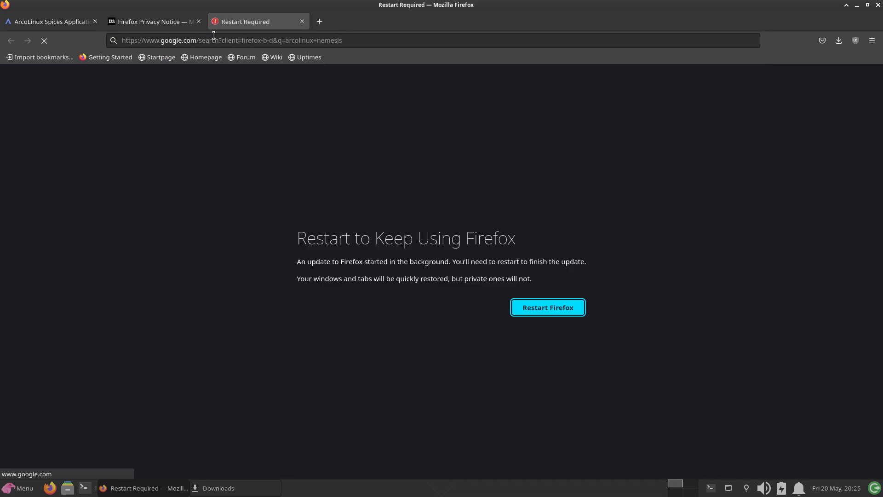
- Restart Firefox to finish its update and search the web for "arcolinux nemesis"
{"action": "left_click", "coordinate": [548, 305]}
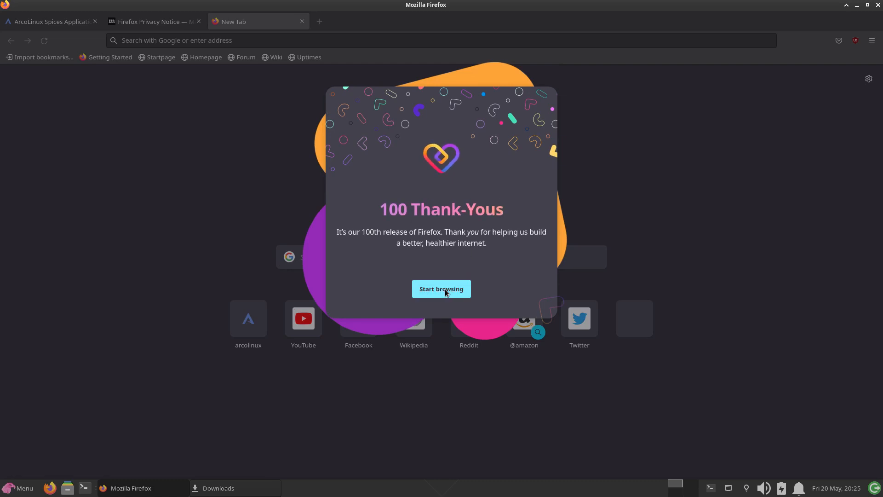
{"action": "left_click", "coordinate": [449, 290]}
{"action": "left_click", "coordinate": [226, 41]}
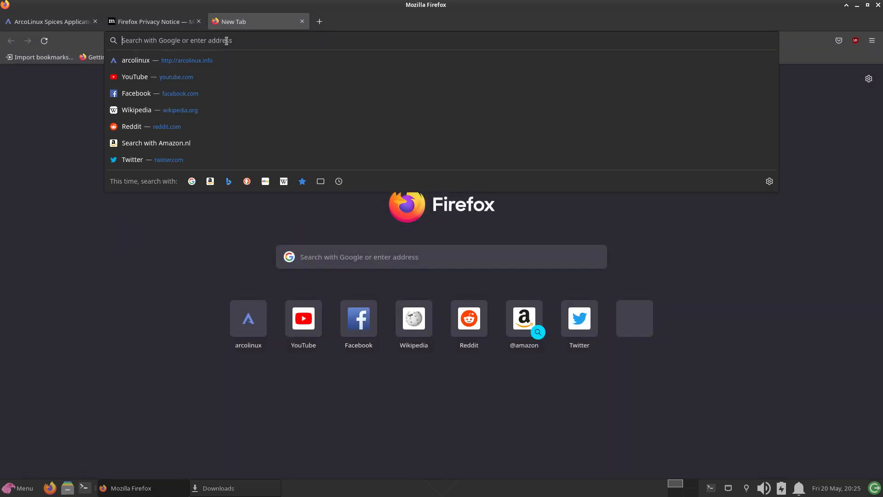
{"action": "type", "text": "arcolinux nes"}
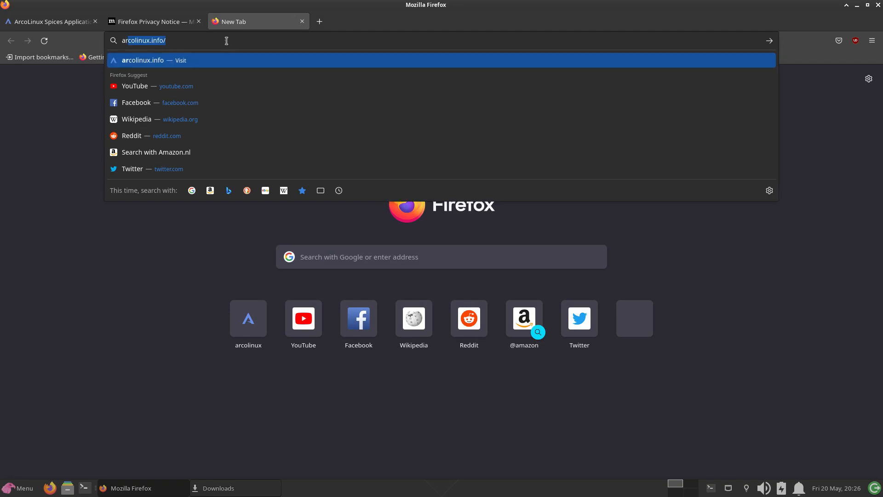
{"action": "key", "text": "BackSpace"}
{"action": "type", "text": "mesis"}
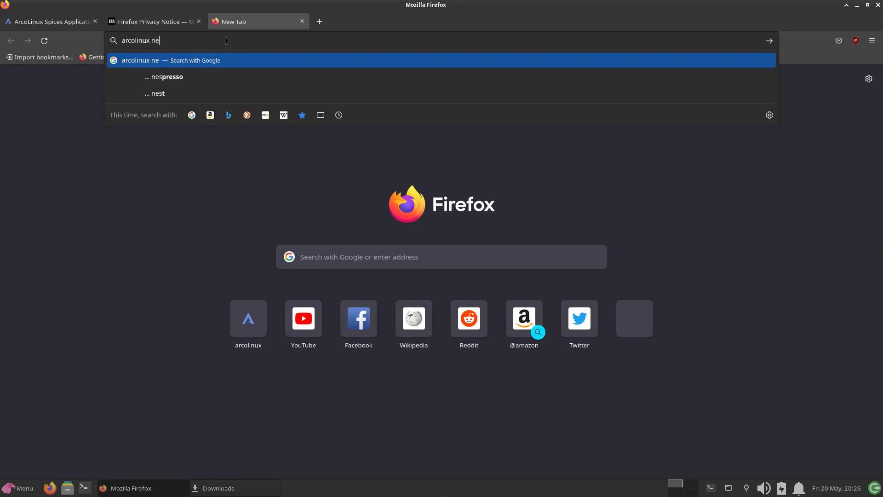
{"action": "key", "text": "Return"}
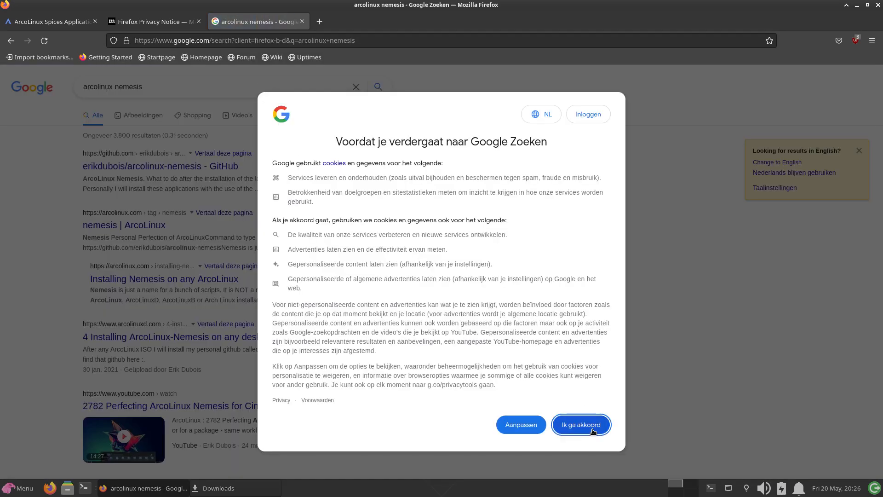
- Accept Google's cookie terms, open the arcolinux-nemesis GitHub repository and copy its HTTPS clone URL
{"action": "left_click", "coordinate": [570, 422]}
{"action": "left_click", "coordinate": [181, 167]}
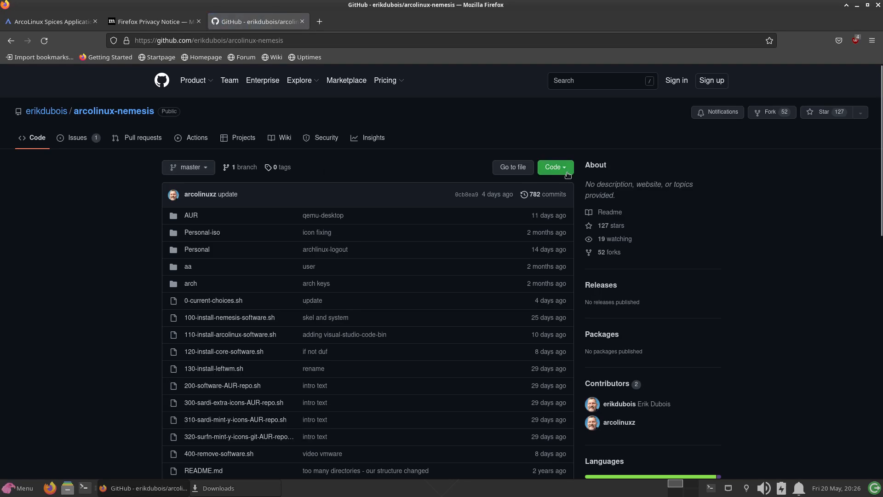
{"action": "left_click", "coordinate": [567, 170]}
{"action": "left_click", "coordinate": [557, 232]}
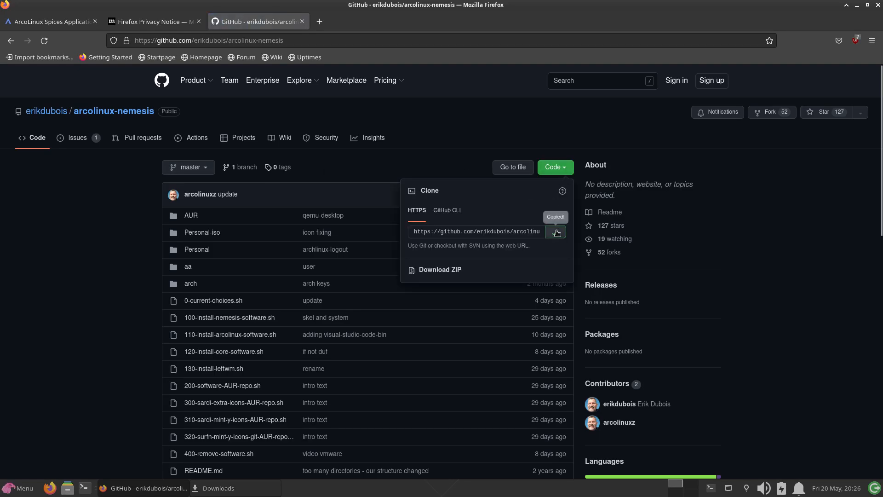
- Clone the arcolinux-nemesis repository into the home folder with git clone in the drop-down terminal, and hide the terminal
{"action": "key", "text": "F12"}
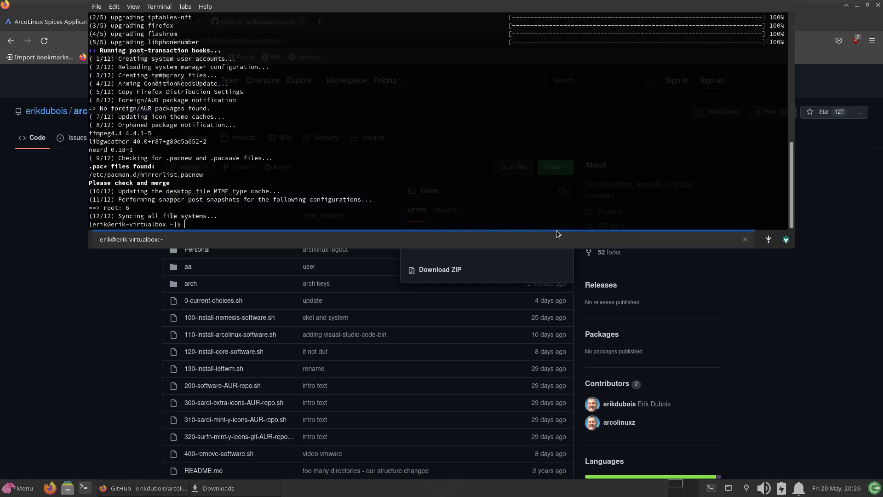
{"action": "type", "text": "git clone"}
{"action": "key", "text": "ctrl+shift+v"}
{"action": "key", "text": "Return"}
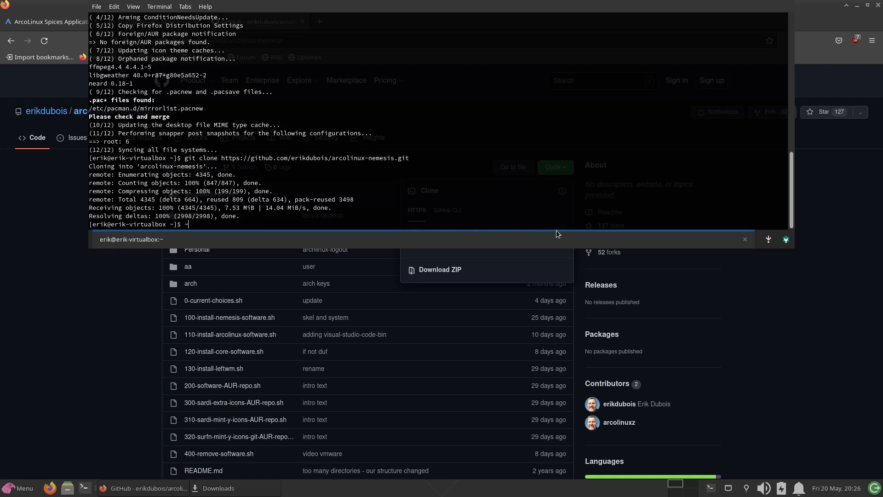
{"action": "key", "text": "F12"}
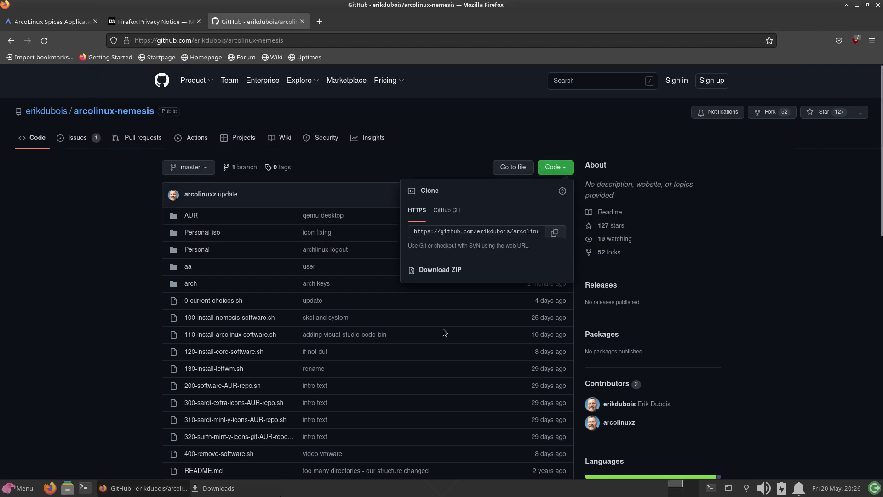
- Minimize Firefox, show get-the-keys-and-repos.sh in the arch folder of the cloned arcolinux-nemesis directory, and close the file manager
{"action": "left_click", "coordinate": [857, 5]}
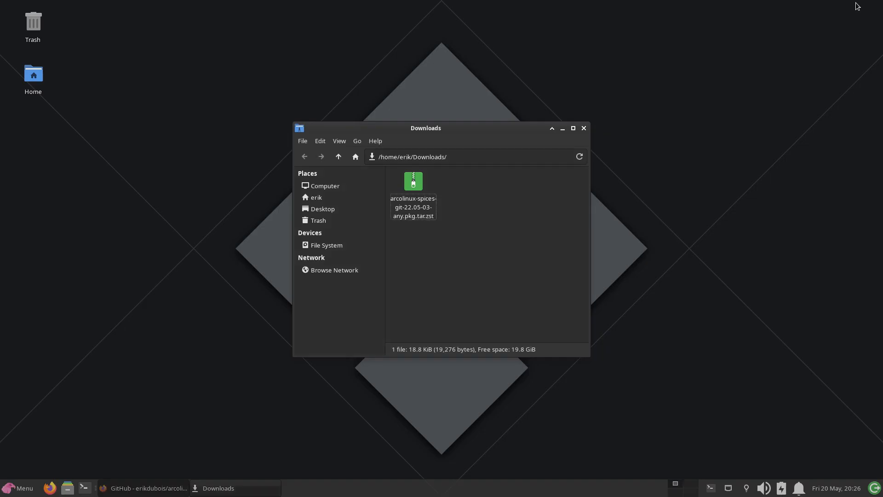
{"action": "left_click", "coordinate": [356, 197]}
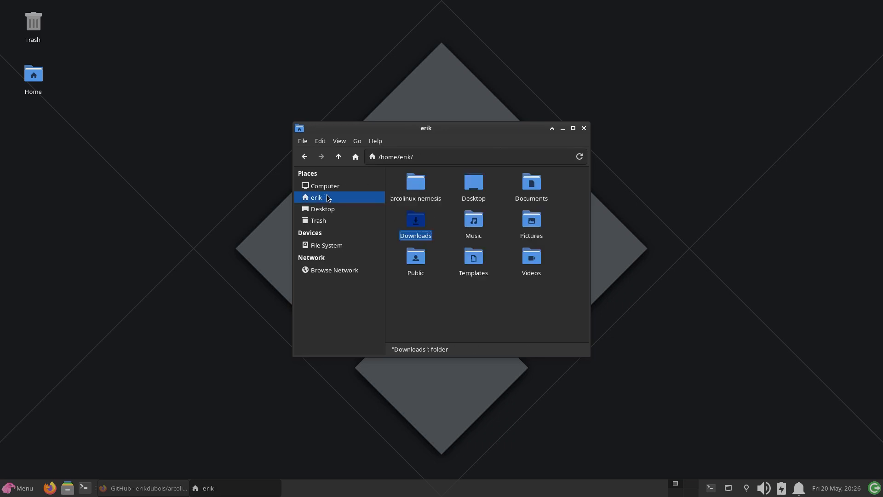
{"action": "double_click", "coordinate": [420, 190]}
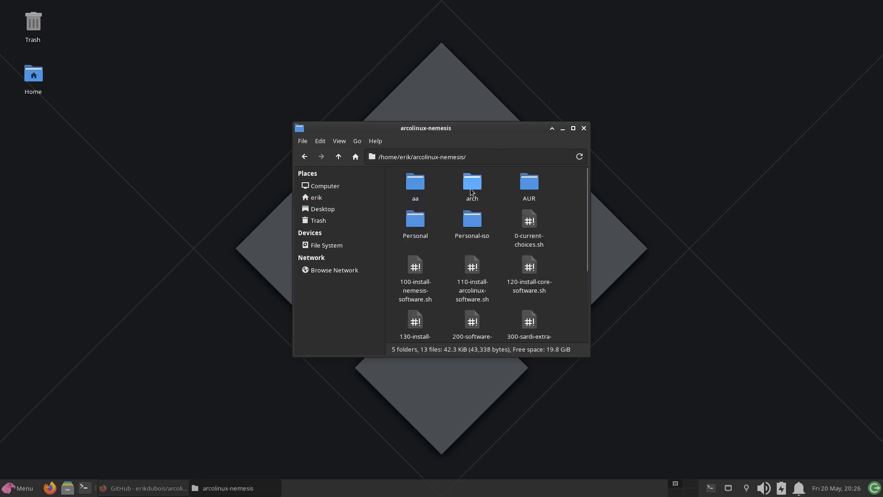
{"action": "double_click", "coordinate": [457, 191]}
{"action": "left_click", "coordinate": [421, 180]}
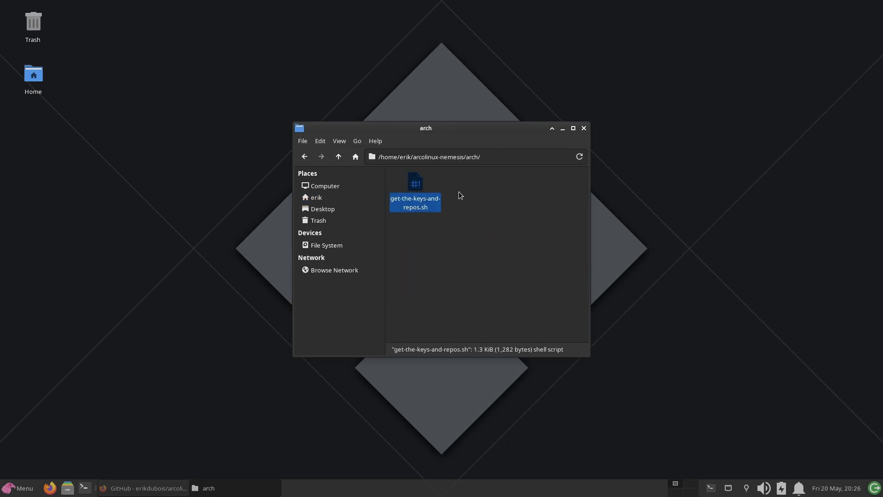
{"action": "left_click", "coordinate": [583, 128]}
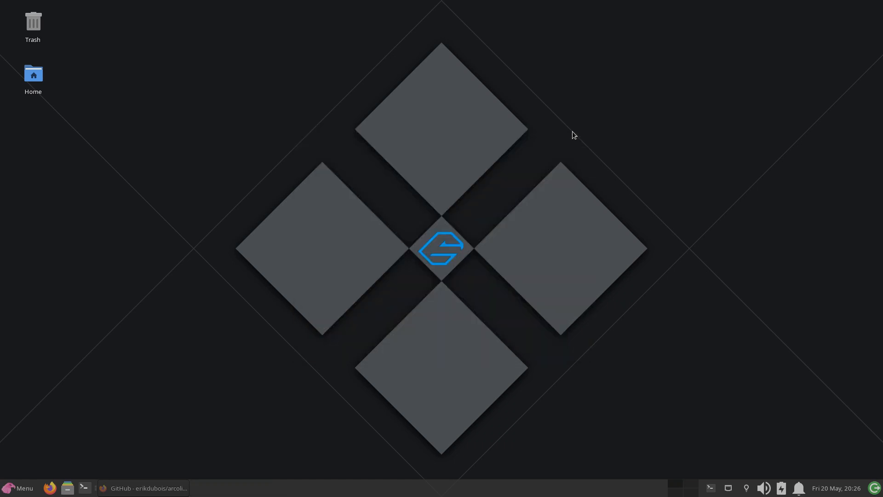
- Launch Arcolinux Spices, get the ArcoLinux keys and packages by authenticating with the account password, and close the application
{"action": "left_click", "coordinate": [13, 489]}
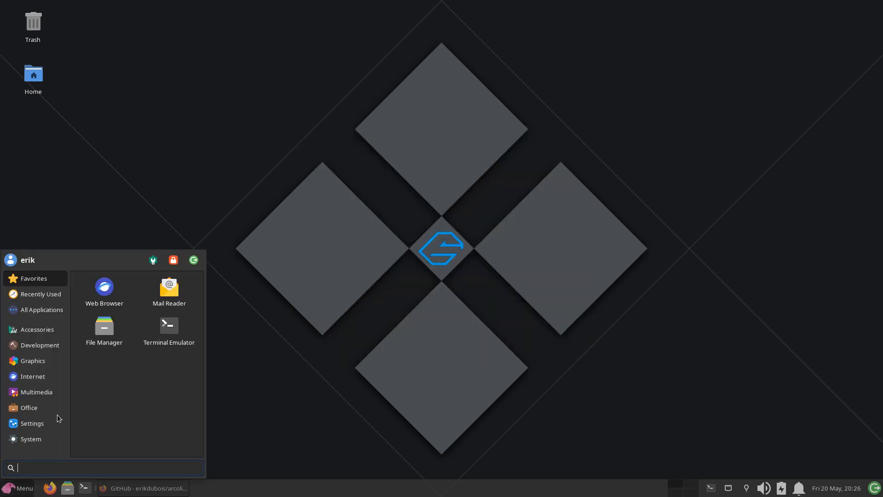
{"action": "type", "text": "spi"}
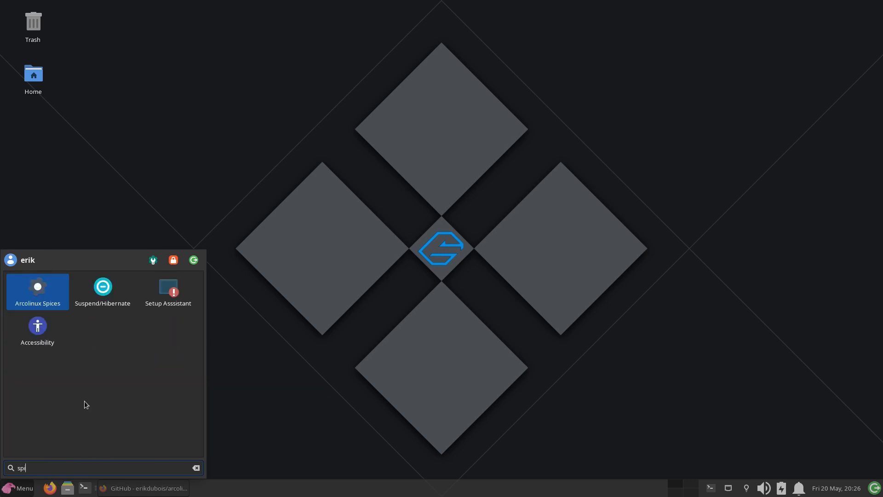
{"action": "key", "text": "Return"}
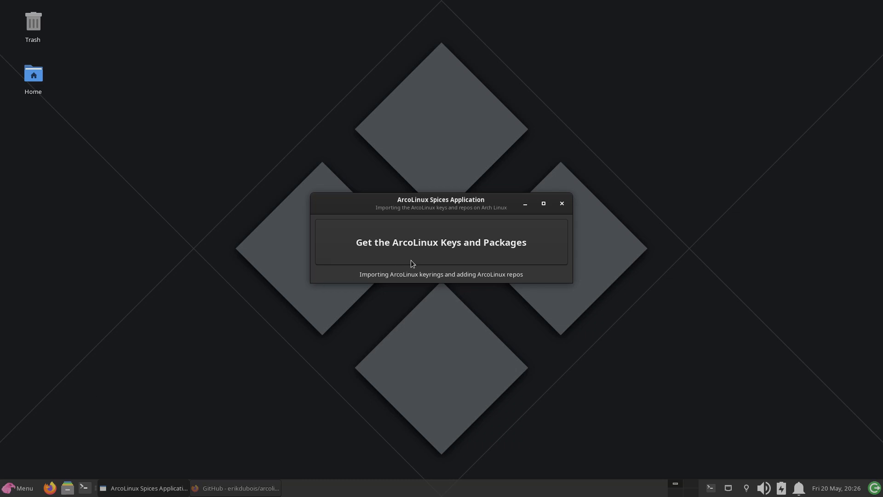
{"action": "left_click", "coordinate": [426, 257]}
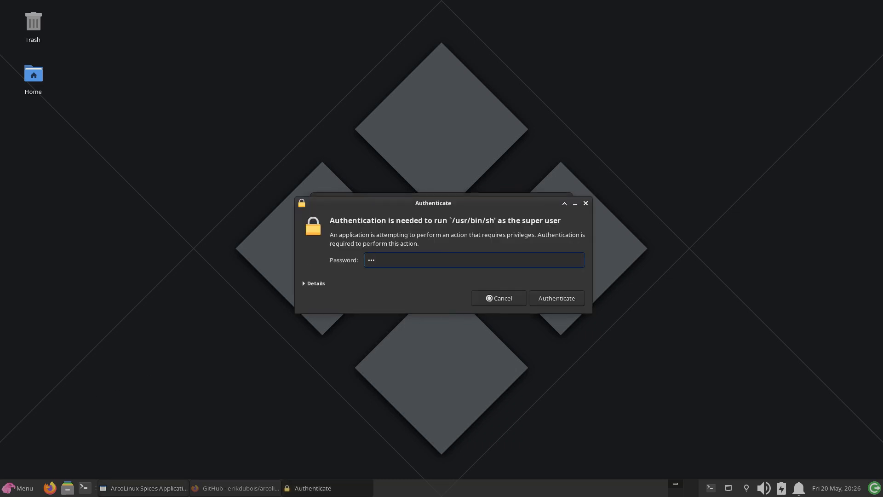
{"action": "key", "text": "Return"}
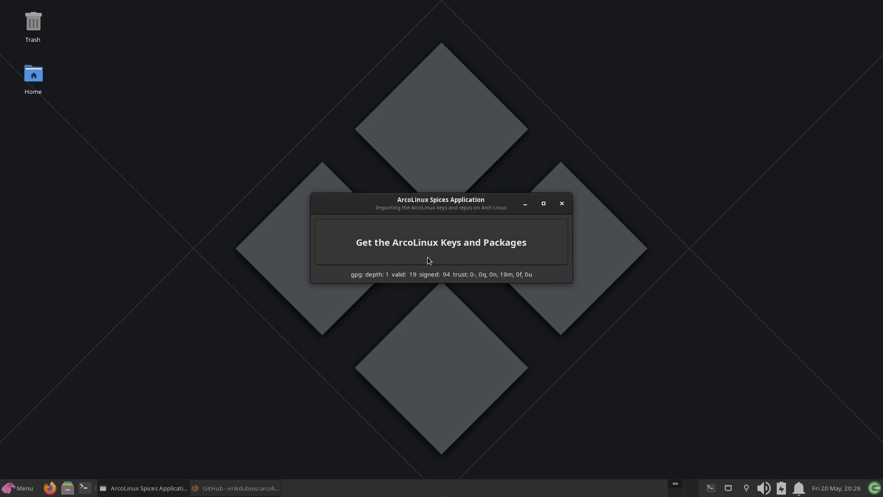
{"action": "left_click", "coordinate": [562, 204]}
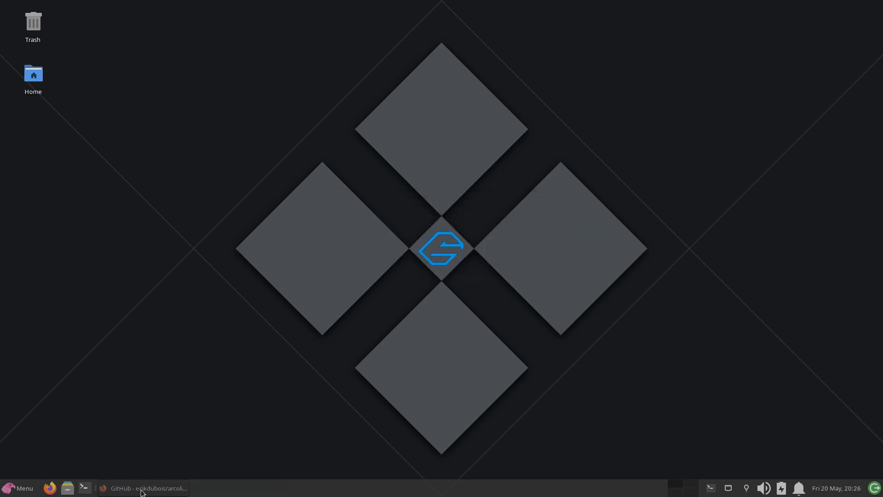
- Open a terminal and update the system with sudo pacman -Syyu, entering the sudo password
{"action": "left_click", "coordinate": [87, 487]}
{"action": "type", "text": "sudo pac"}
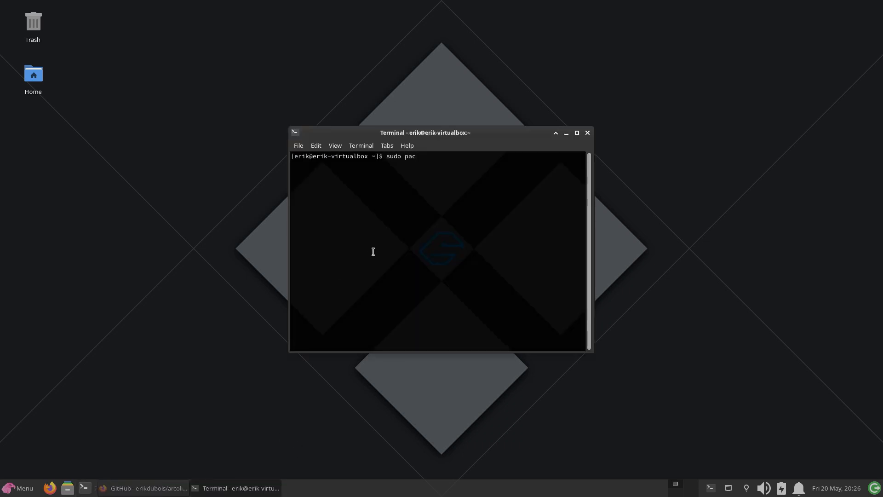
{"action": "type", "text": "man -Syyu"}
{"action": "key", "text": "Return"}
{"action": "key", "text": "Return"}
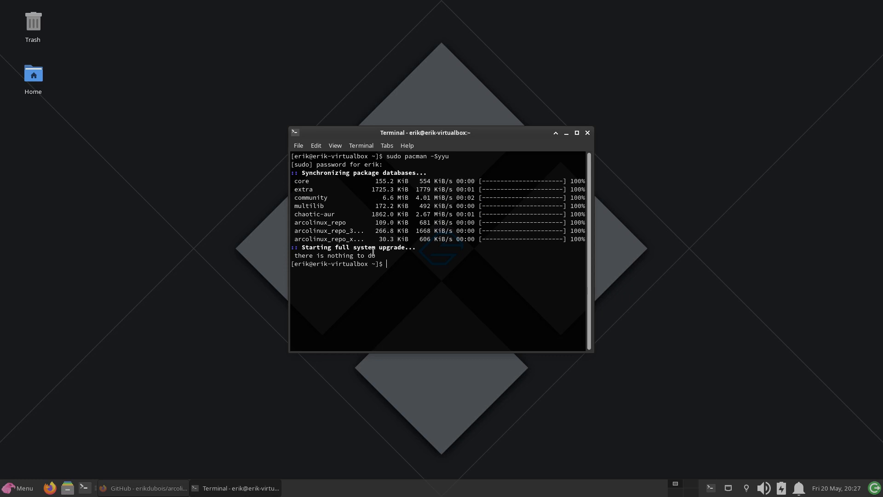
- Highlight the arcolinux_repo, arcolinux_repo_3 and arcolinux_repo_x entries in the database synchronization output
{"action": "left_click_drag", "start_coordinate": [415, 239], "coordinate": [291, 224]}
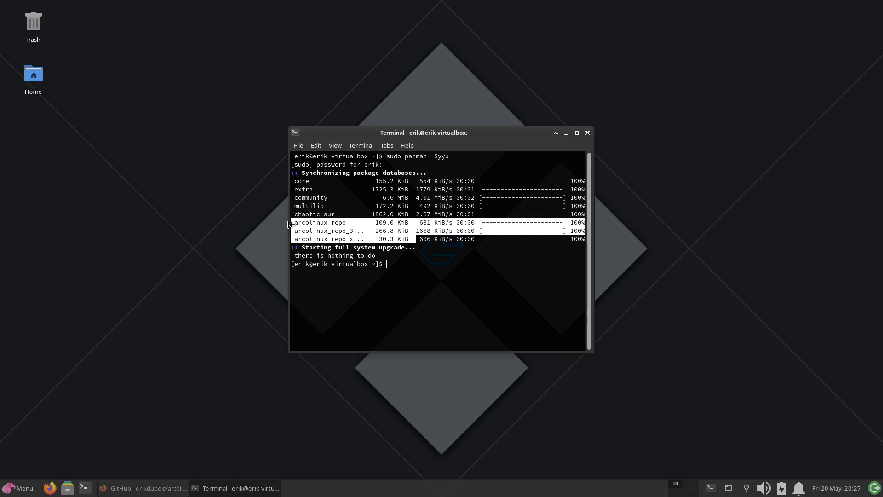
{"action": "left_click_drag", "start_coordinate": [291, 224], "coordinate": [291, 224]}
{"action": "left_click", "coordinate": [326, 217]}
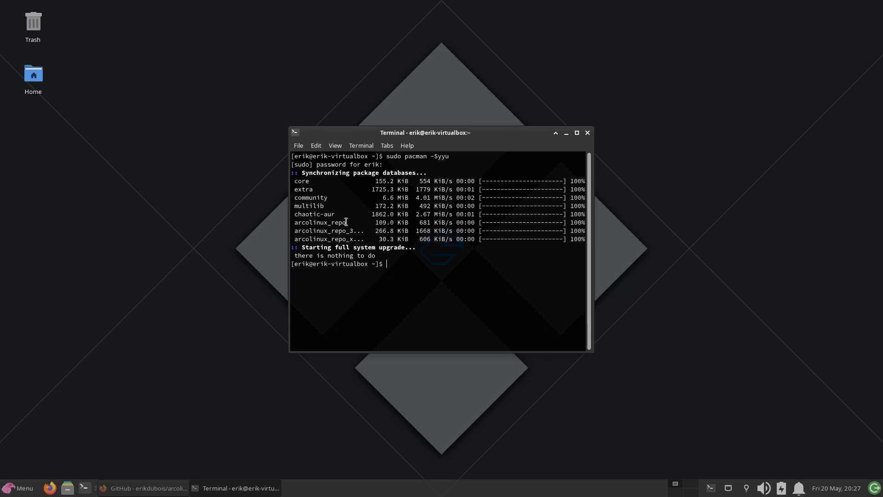
{"action": "left_click_drag", "start_coordinate": [346, 222], "coordinate": [286, 222]}
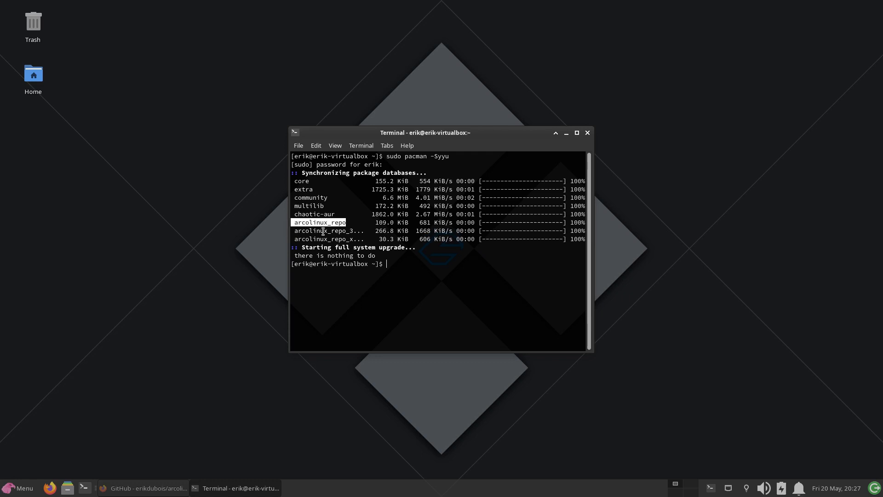
{"action": "left_click", "coordinate": [341, 230]}
{"action": "left_click_drag", "start_coordinate": [331, 231], "coordinate": [360, 240]}
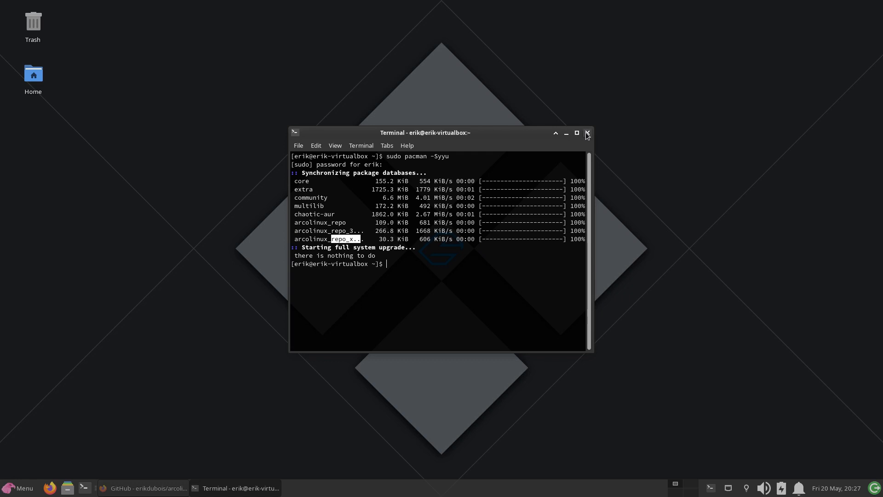
- Install archlinux-tweak-tool-dev-git with sudo pacman -S and confirm the installation
{"action": "left_click", "coordinate": [470, 275]}
{"action": "type", "text": "sud o"}
{"action": "key", "text": "BackSpace"}
{"action": "key", "text": "BackSpace"}
{"action": "type", "text": "o pacman "}
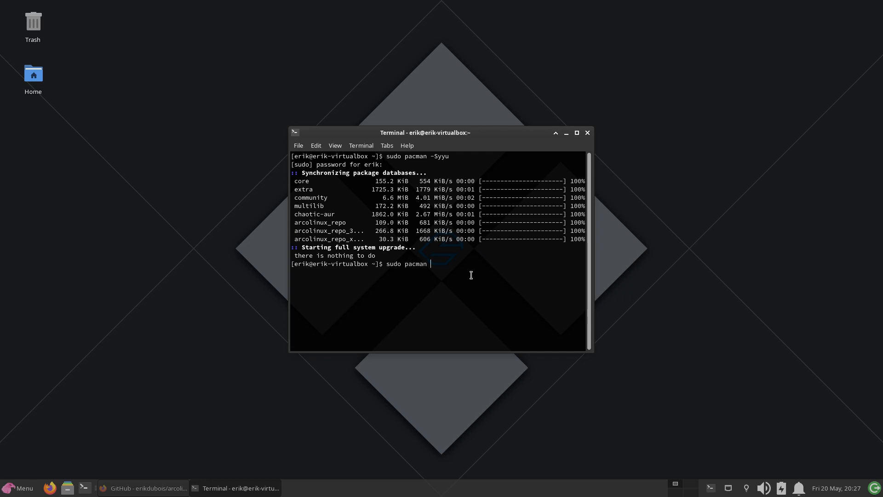
{"action": "type", "text": "-S"}
{"action": "type", "text": "archlinux-tw"}
{"action": "key", "text": "Tab"}
{"action": "type", "text": "dev"}
{"action": "key", "text": "Tab"}
{"action": "key", "text": "Return"}
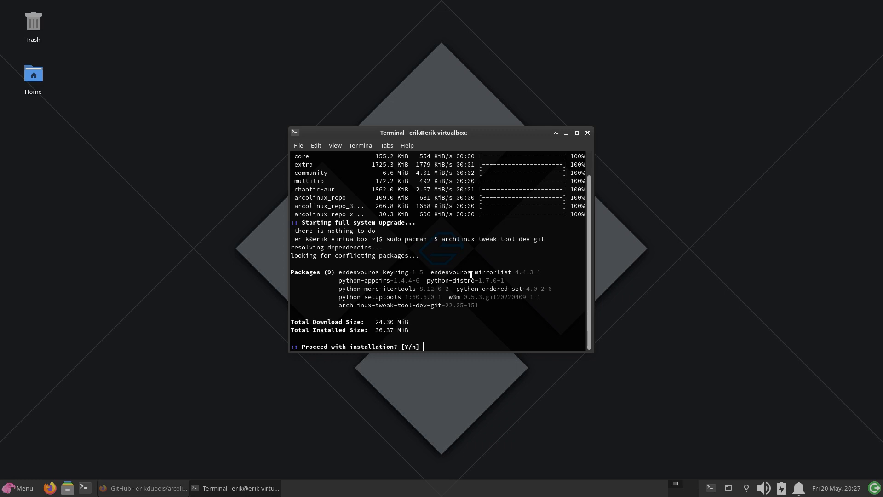
{"action": "key", "text": "Return"}
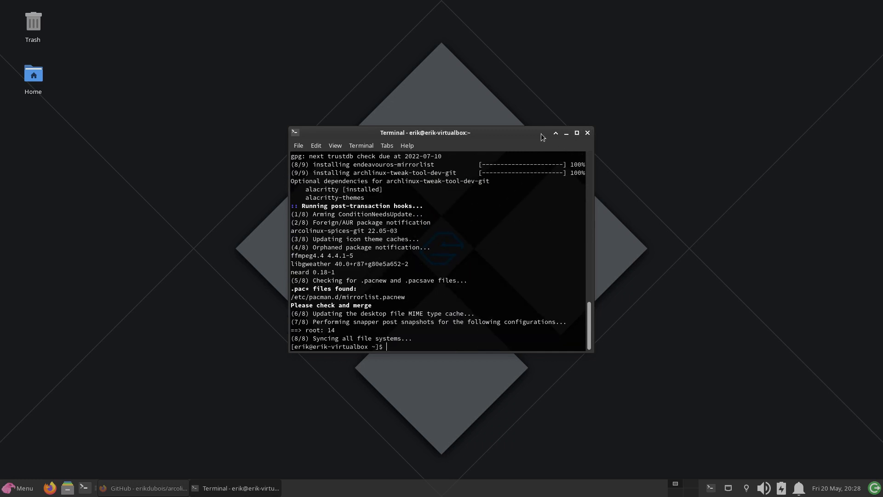
- Tile the terminal on the left half of the screen and run archlinux-tweak-tool, authenticating with the account password
{"action": "left_click_drag", "start_coordinate": [405, 140], "coordinate": [1, 187]}
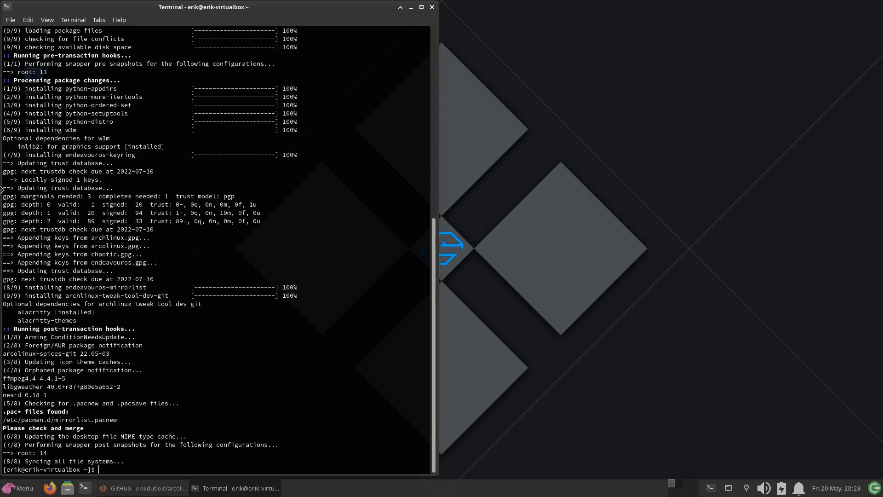
{"action": "type", "text": "archlin"}
{"action": "key", "text": "Tab"}
{"action": "left_click", "coordinate": [17, 492]}
{"action": "type", "text": "arc"}
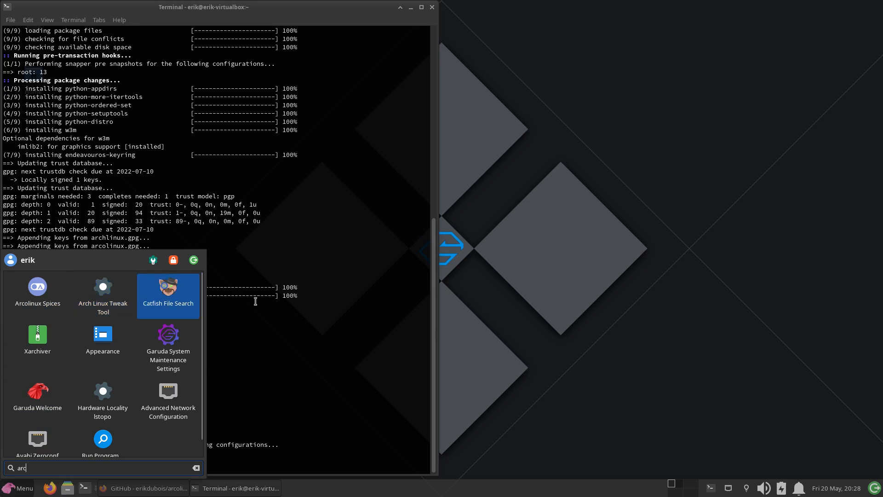
{"action": "left_click", "coordinate": [288, 307]}
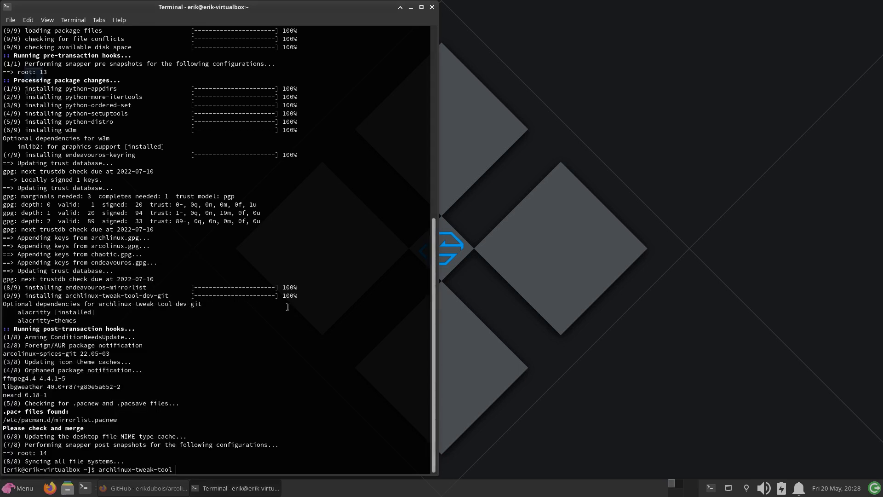
{"action": "key", "text": "Return"}
{"action": "type", "text": "•••"}
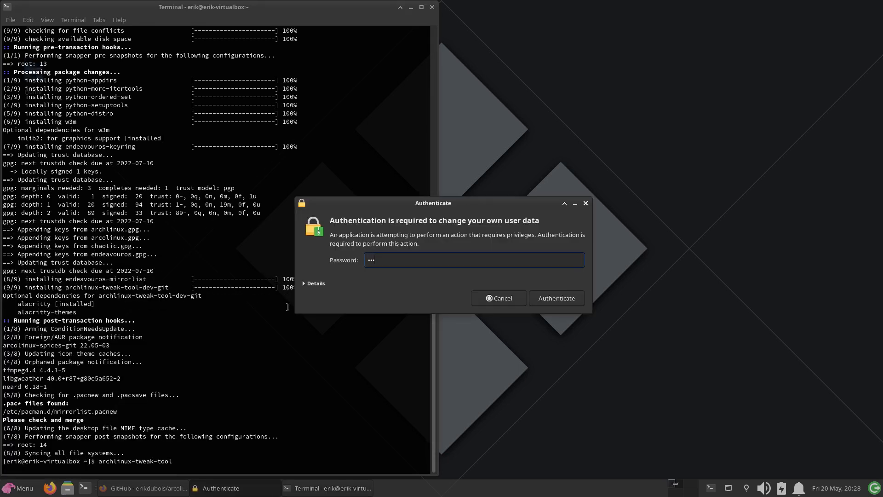
{"action": "type", "text": "•"}
{"action": "key", "text": "Return"}
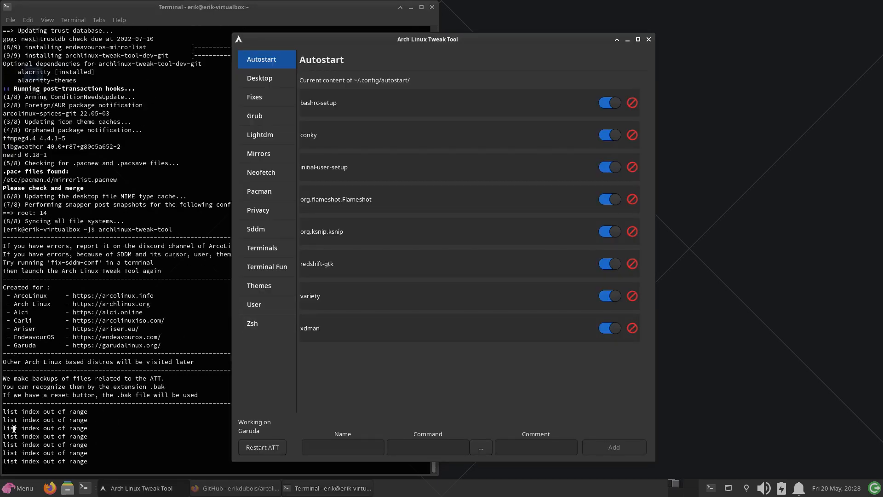
- Close and relaunch archlinux-tweak-tool from the terminal, entering the account password, and move its window clear of the terminal output
{"action": "left_click", "coordinate": [648, 39]}
{"action": "key", "text": "Up"}
{"action": "key", "text": "Return"}
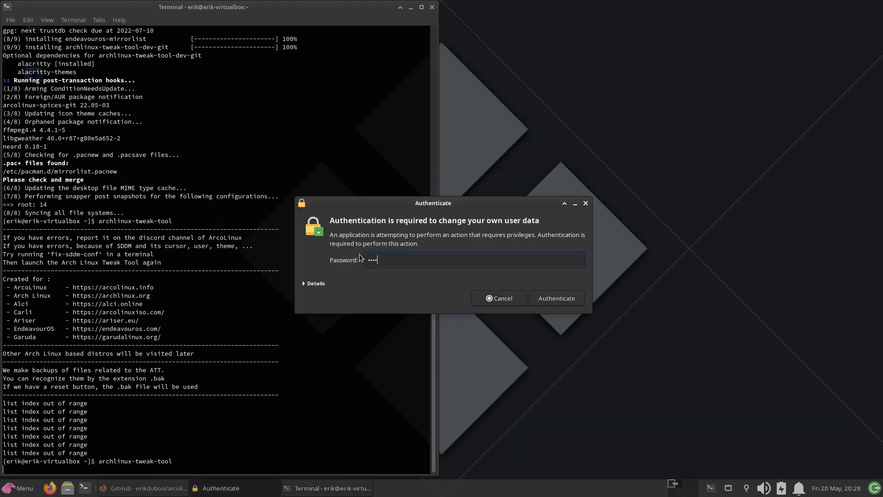
{"action": "key", "text": "Return"}
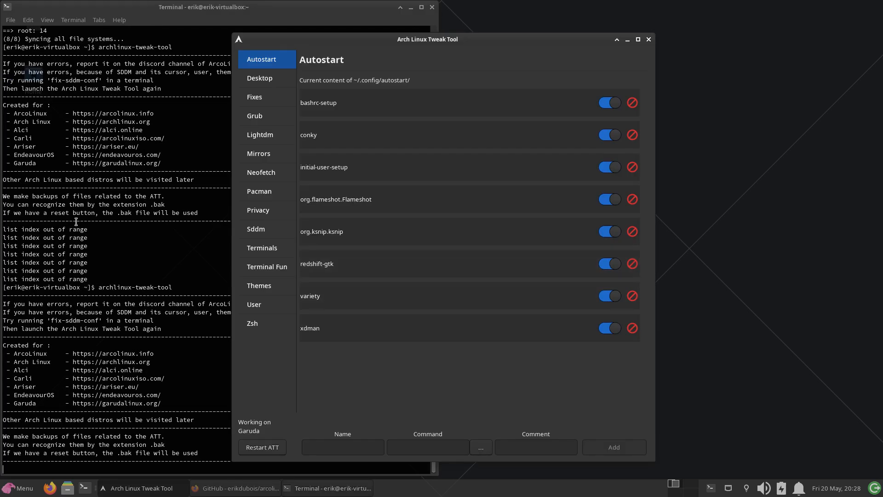
{"action": "left_click_drag", "start_coordinate": [484, 42], "coordinate": [642, 39]}
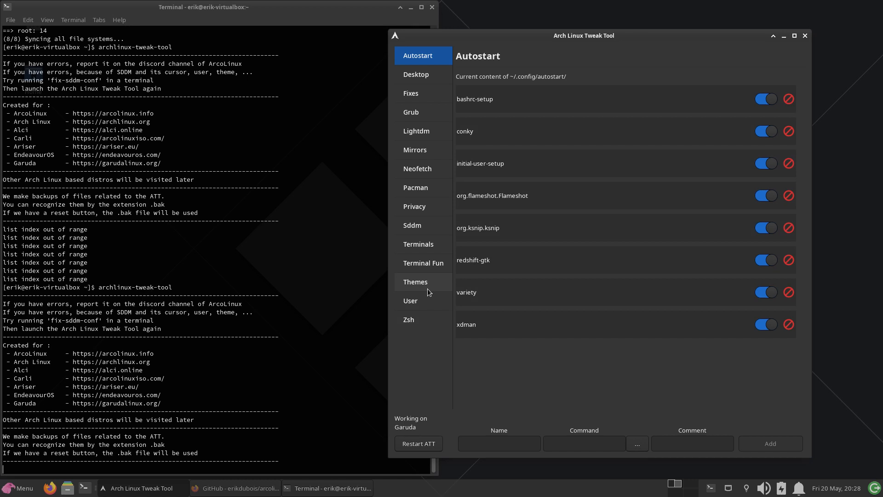
- Examine the Desktop, Fixes, Grub, Lightdm, Mirrors, Neofetch, Pacman and Privacy pages of the tweak tool
{"action": "left_click", "coordinate": [427, 84]}
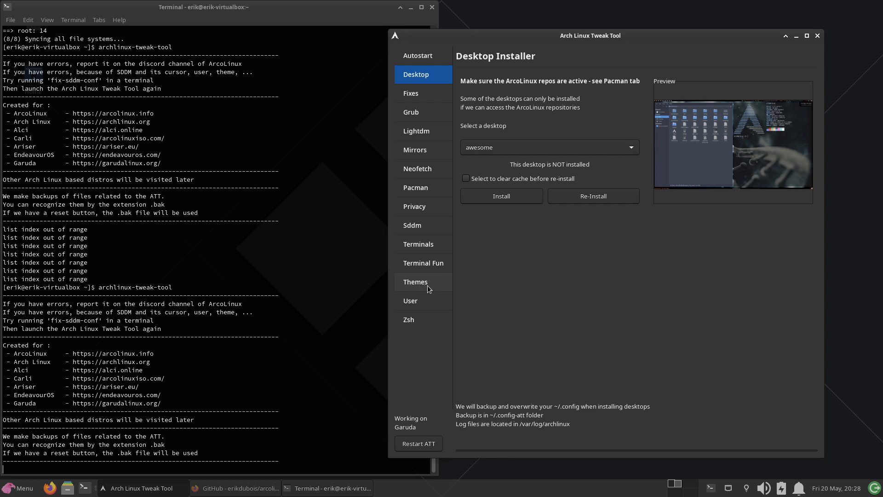
{"action": "left_click", "coordinate": [421, 93]}
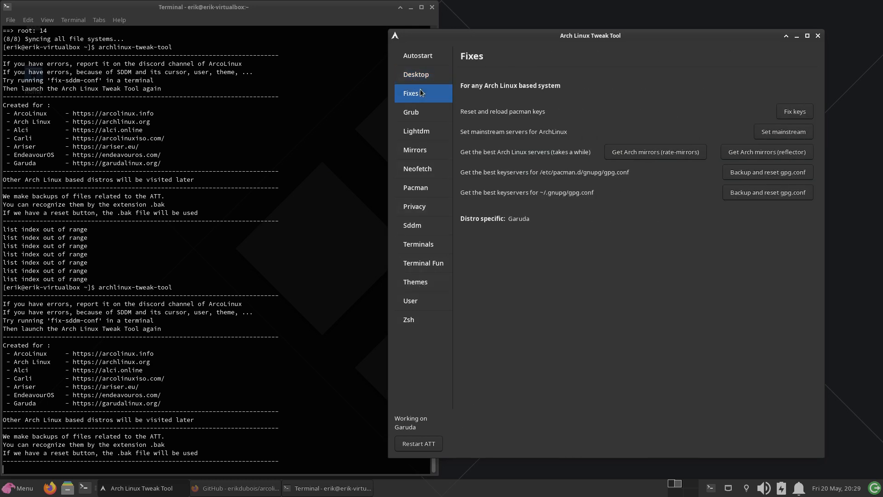
{"action": "left_click", "coordinate": [421, 111]}
{"action": "left_click", "coordinate": [421, 132]}
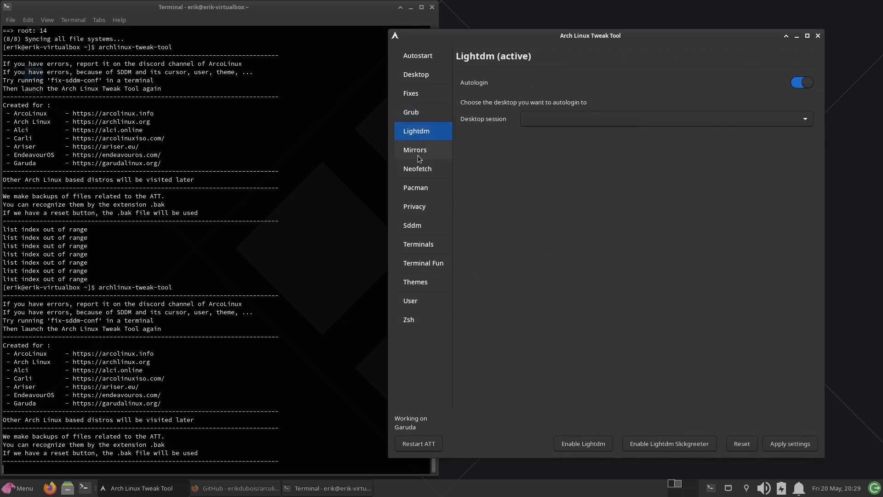
{"action": "left_click", "coordinate": [418, 155]}
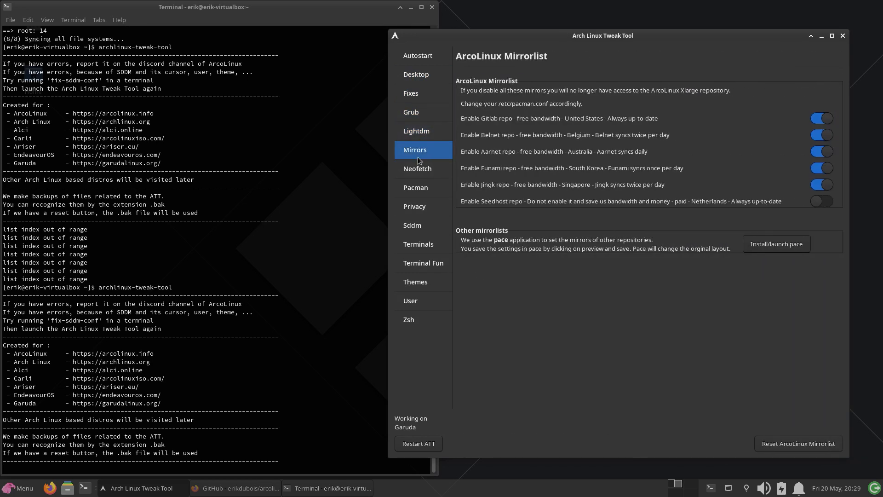
{"action": "left_click", "coordinate": [422, 170]}
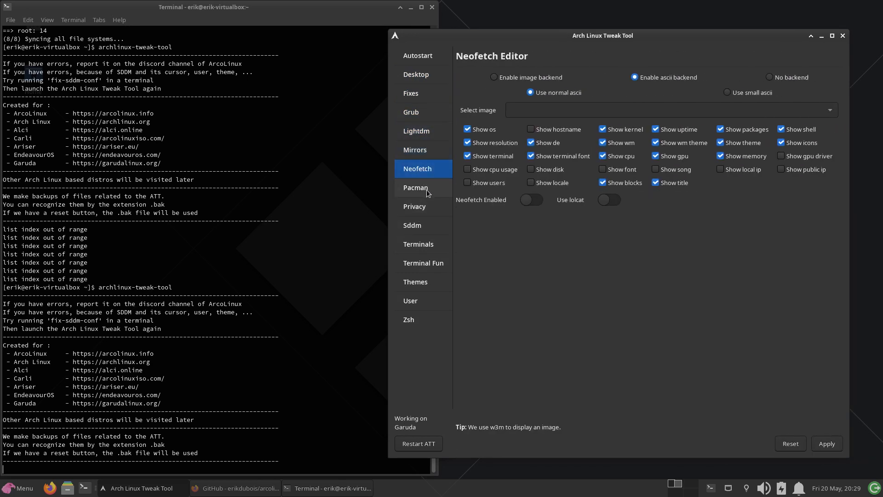
{"action": "left_click", "coordinate": [427, 189]}
{"action": "left_click", "coordinate": [426, 207]}
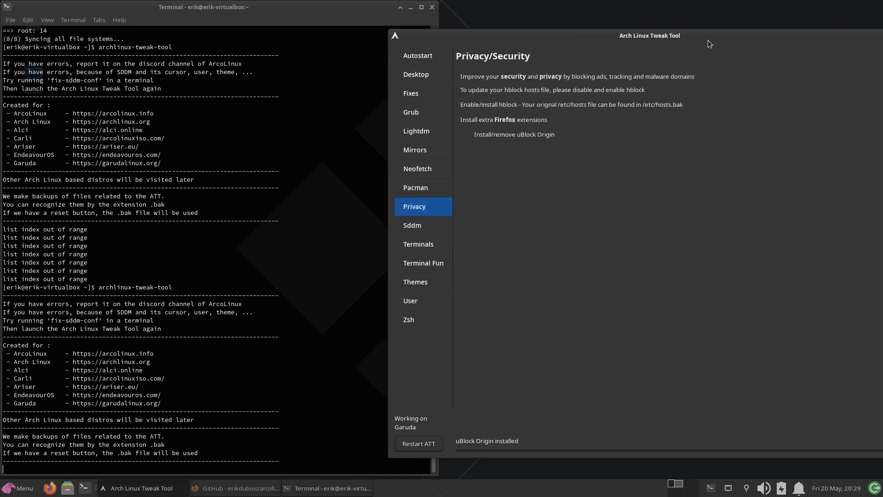
- Move the tweak tool window fully into view and examine the Sddm, Terminals and Terminal Fun pages
{"action": "left_click_drag", "start_coordinate": [708, 39], "coordinate": [593, 37]}
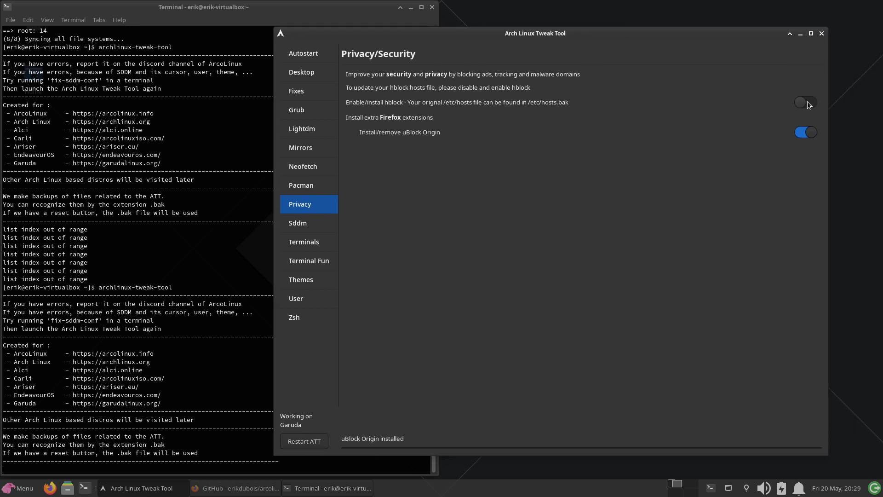
{"action": "left_click", "coordinate": [319, 229]}
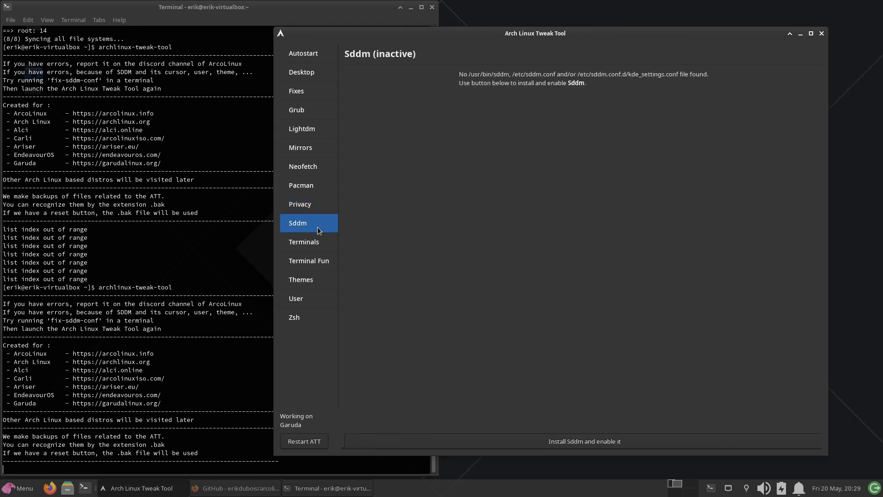
{"action": "left_click", "coordinate": [320, 243]}
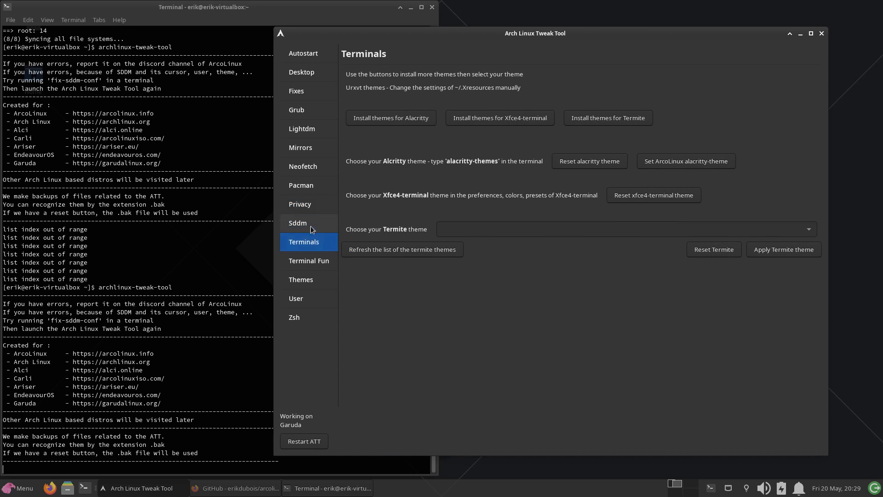
{"action": "left_click", "coordinate": [311, 228]}
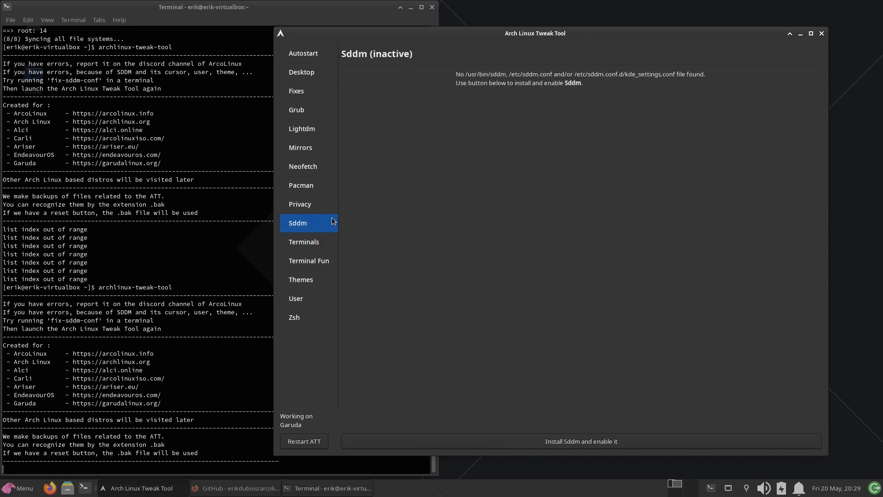
{"action": "left_click", "coordinate": [306, 239]}
{"action": "left_click", "coordinate": [310, 261]}
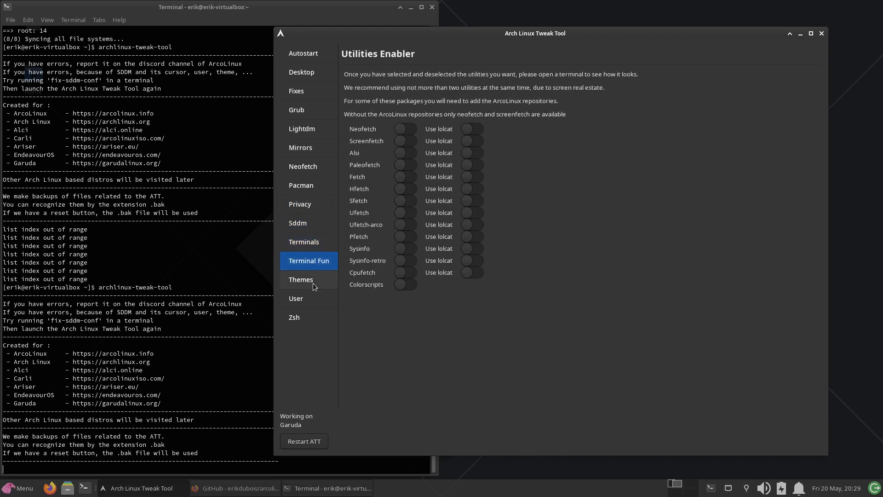
- Examine the I3WM, AwesomeWM and Qtile sections of the Theme Switcher
{"action": "left_click", "coordinate": [314, 285]}
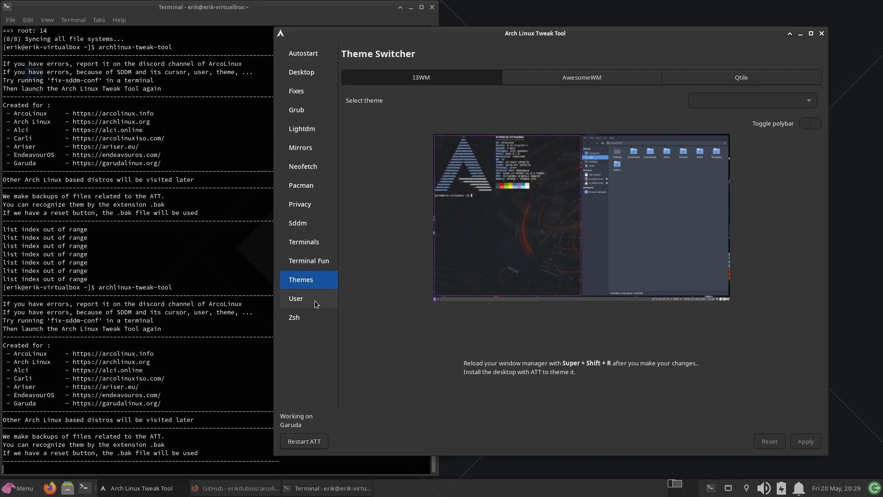
{"action": "left_click", "coordinate": [593, 82]}
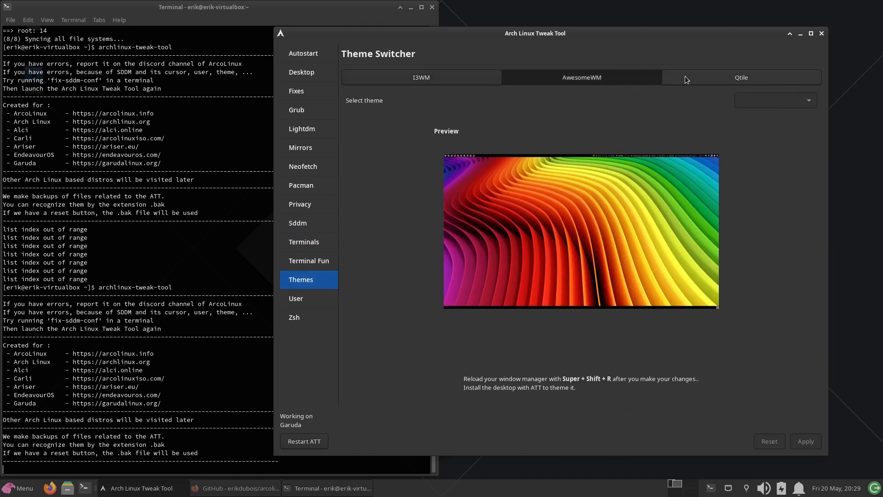
{"action": "left_click", "coordinate": [695, 77]}
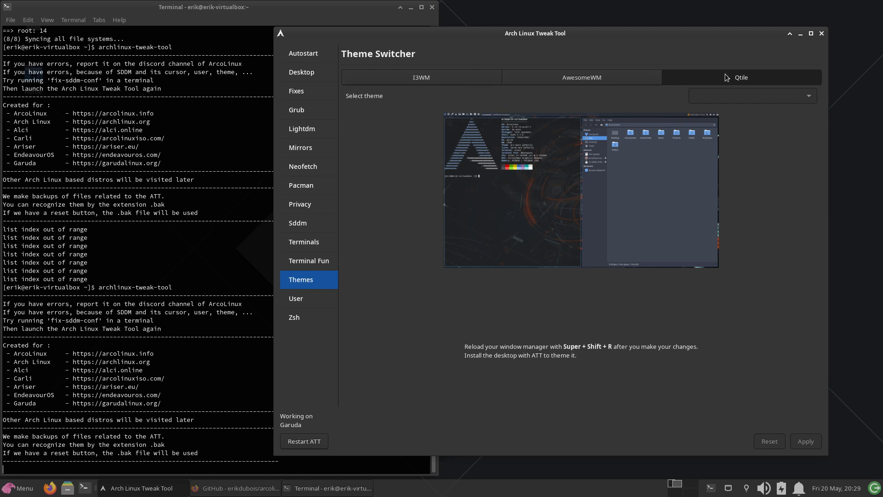
- Install the awesome, i3 and qtile desktops one after another with the Desktop Installer
{"action": "left_click", "coordinate": [303, 73]}
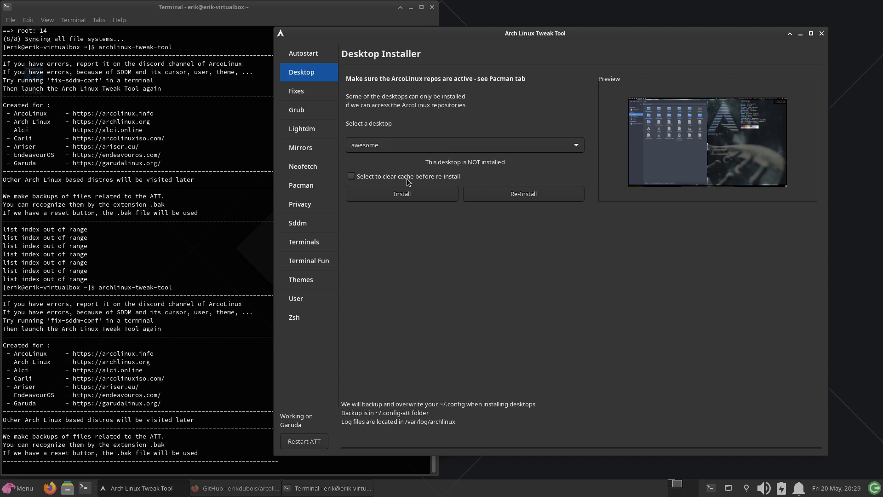
{"action": "left_click", "coordinate": [408, 193]}
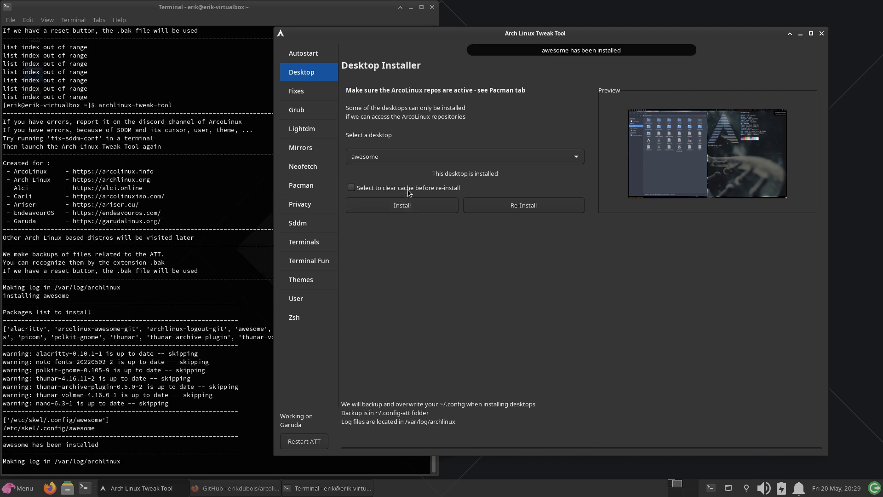
{"action": "left_click", "coordinate": [435, 157]}
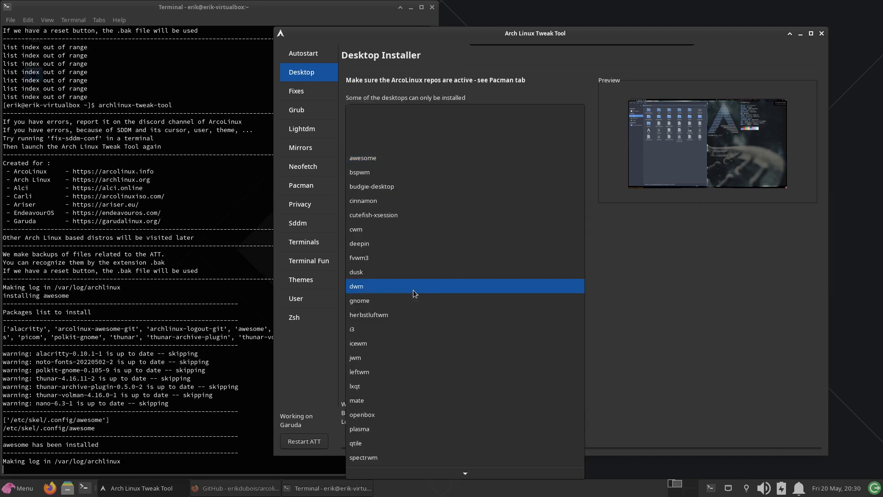
{"action": "left_click", "coordinate": [401, 329]}
{"action": "left_click", "coordinate": [422, 194]}
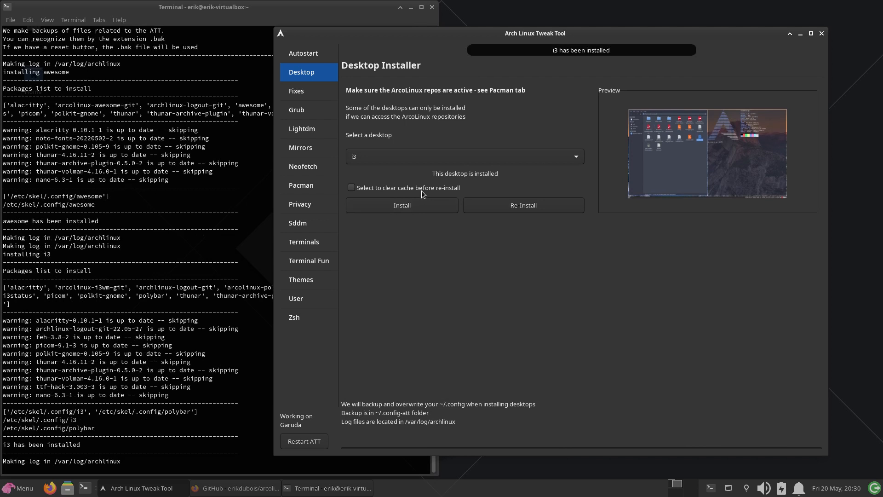
{"action": "left_click", "coordinate": [421, 161]}
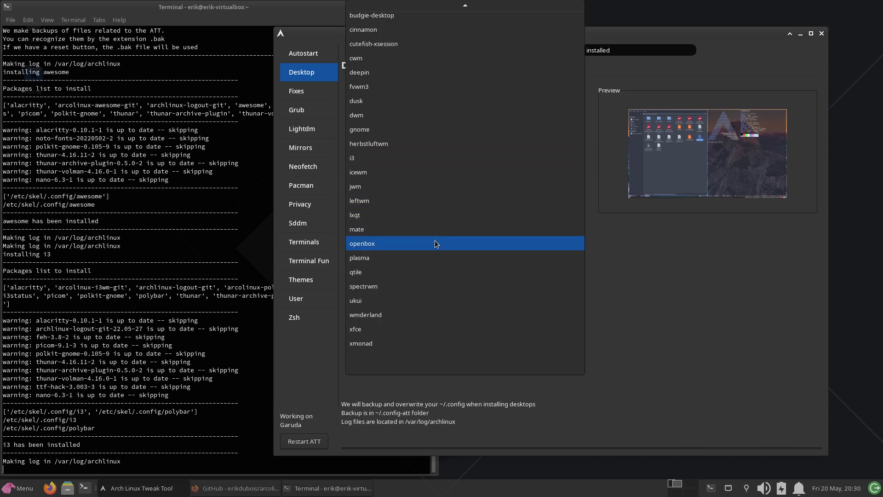
{"action": "left_click", "coordinate": [427, 268]}
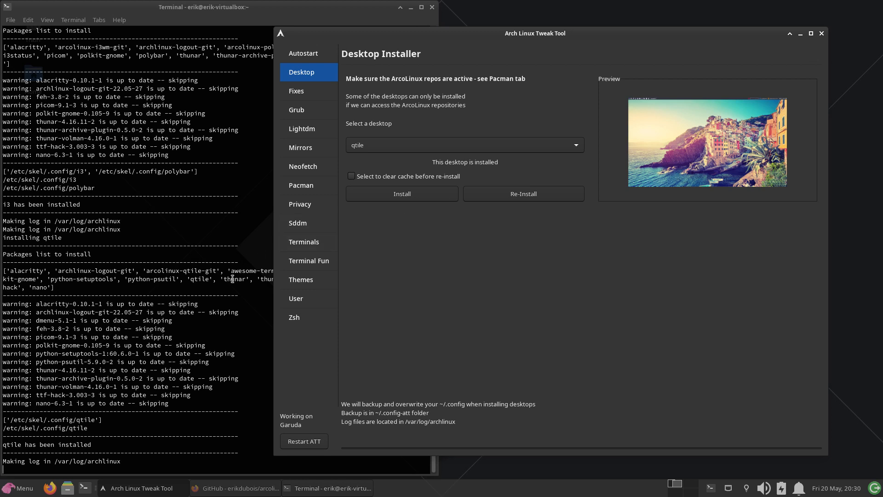
- List the contents of /usr/share/xsessions/ in a new terminal window and close that window
{"action": "left_click", "coordinate": [84, 488]}
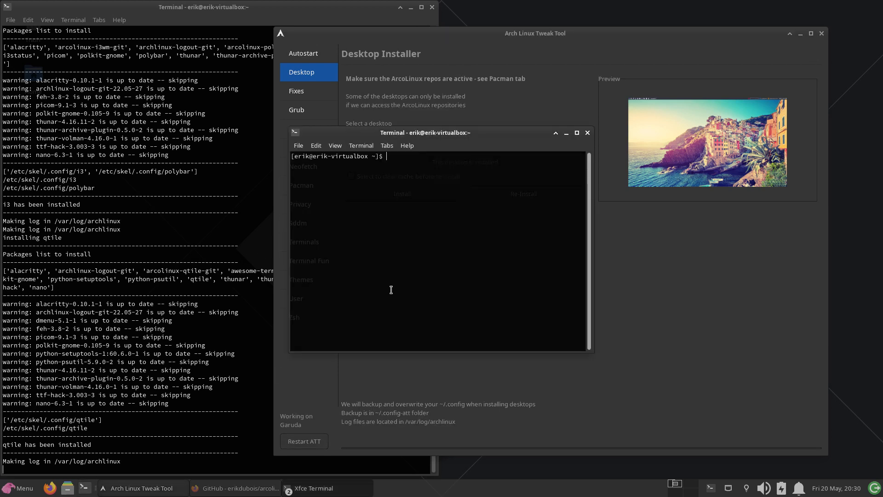
{"action": "type", "text": "ls /usr/share/xsessions/"}
{"action": "key", "text": "Return"}
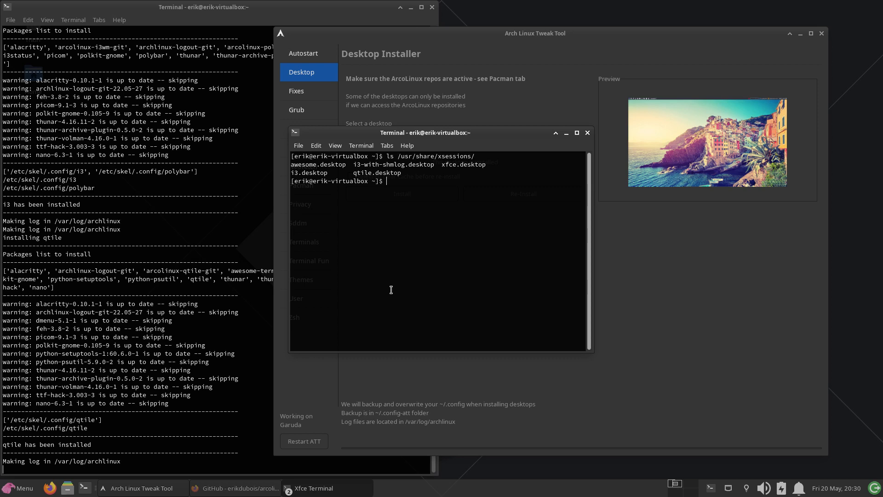
{"action": "left_click", "coordinate": [587, 133]}
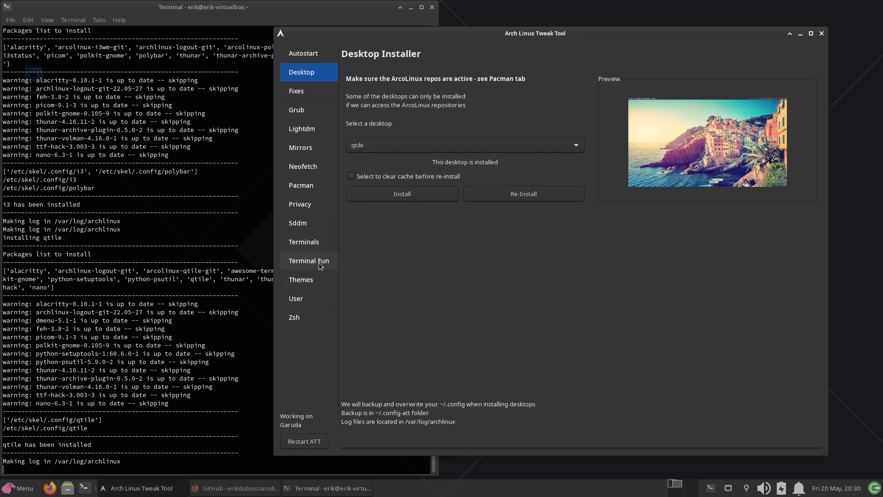
- Revisit the Theme Switcher page, and close the tweak tool and the terminal it was launched from
{"action": "left_click", "coordinate": [309, 283]}
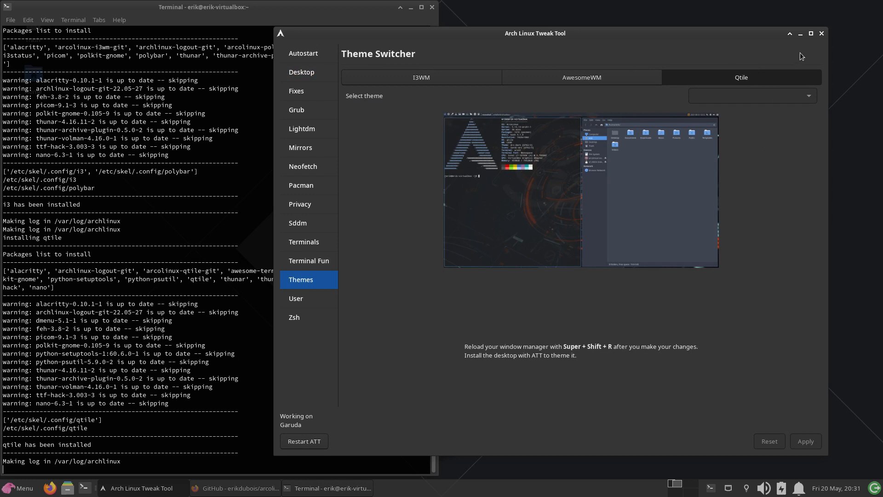
{"action": "left_click", "coordinate": [821, 34]}
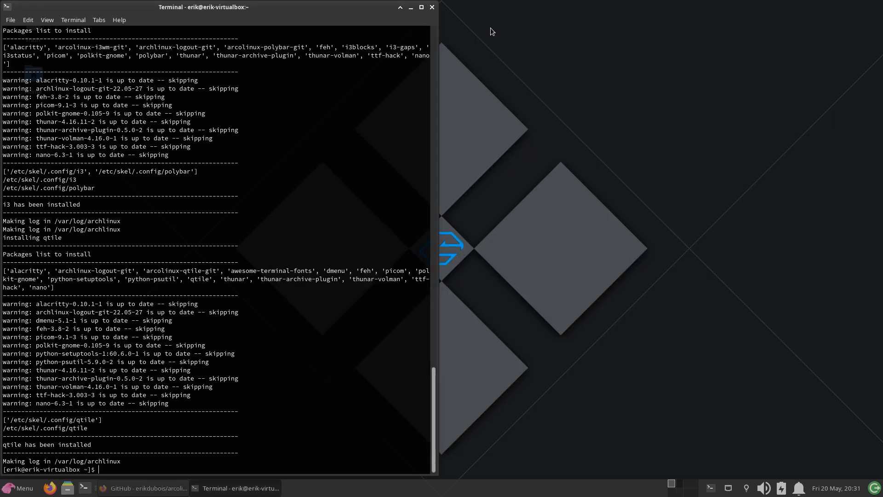
{"action": "left_click", "coordinate": [433, 7]}
- Log out of the Xfce session and log back in to the Qtile session with the account password
{"action": "left_click", "coordinate": [24, 491]}
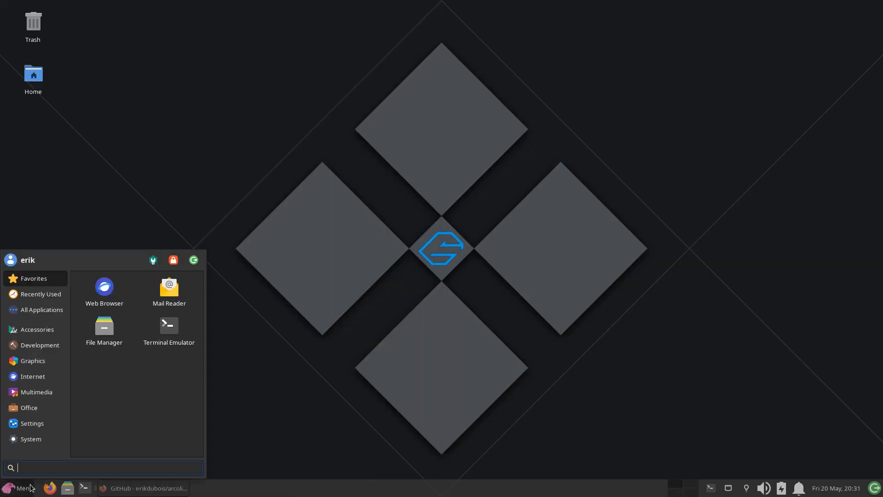
{"action": "left_click", "coordinate": [192, 260]}
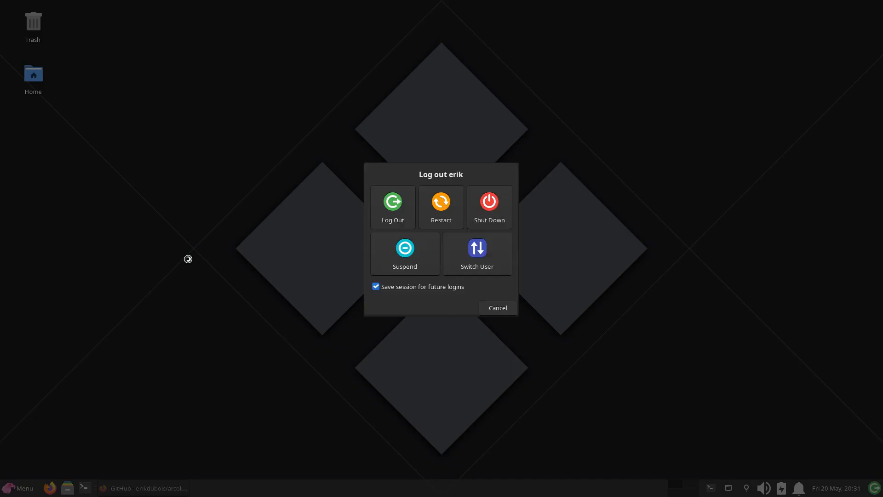
{"action": "left_click", "coordinate": [392, 201]}
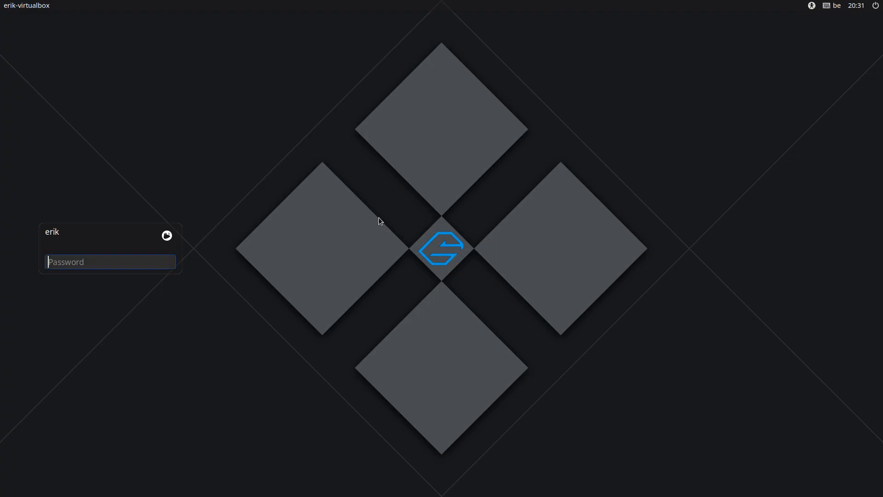
{"action": "left_click", "coordinate": [168, 235]}
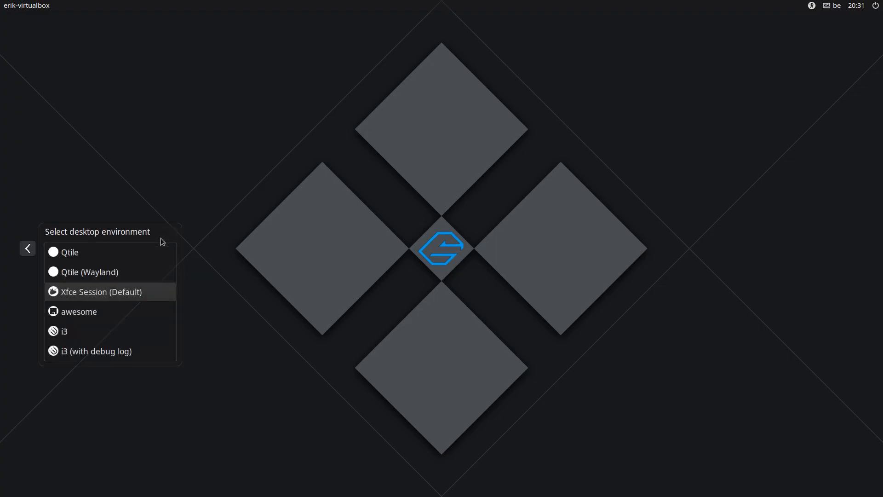
{"action": "left_click", "coordinate": [97, 254]}
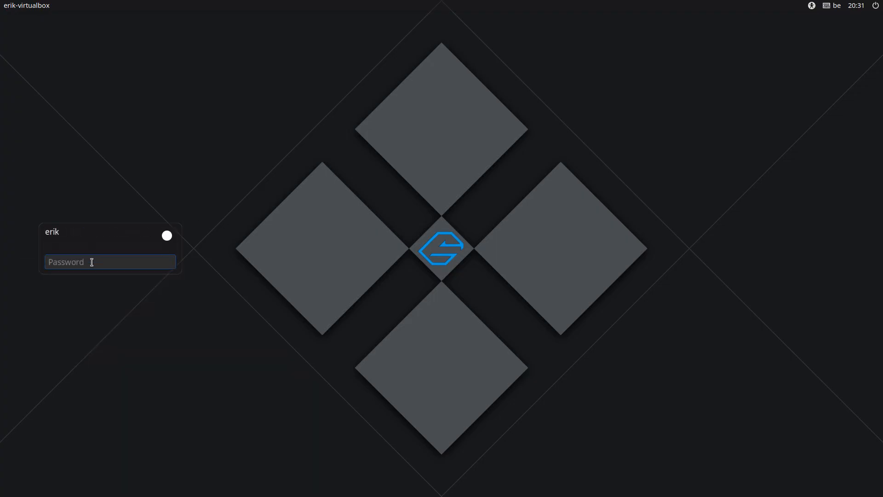
{"action": "type", "text": "****"}
{"action": "key", "text": "Return"}
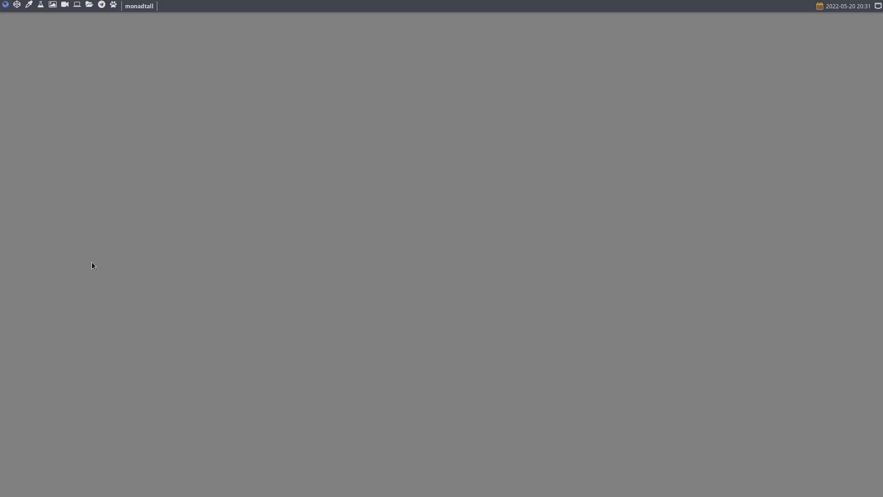
- Open a terminal and the file manager in Qtile, and try out the application launcher before dismissing it
{"action": "key", "text": "super+Return"}
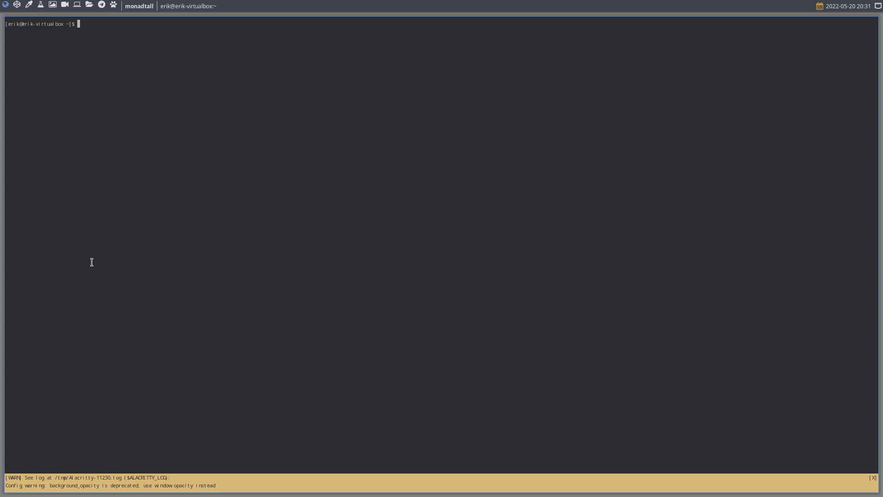
{"action": "key", "text": "super+shift+Return"}
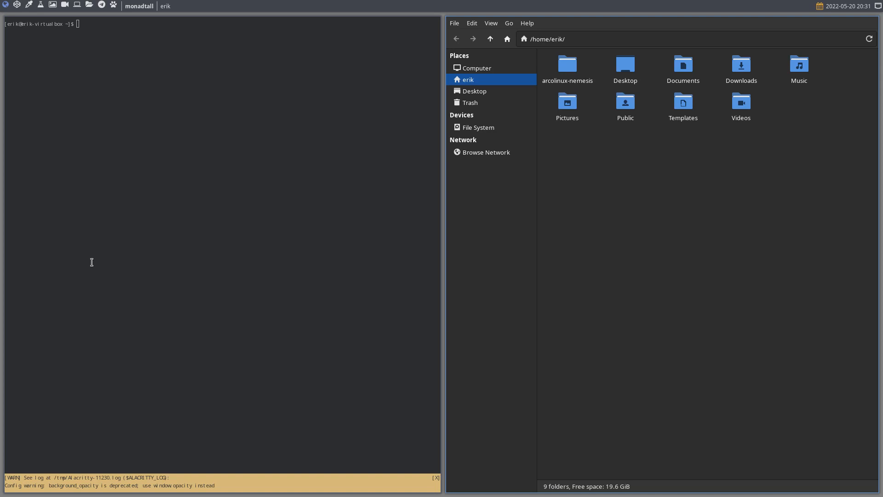
{"action": "key", "text": "super+shift+d"}
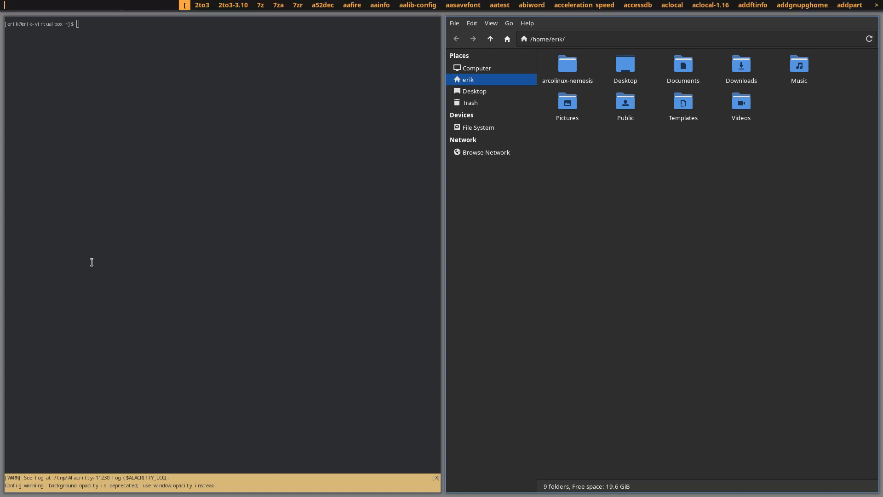
{"action": "key", "text": "Escape"}
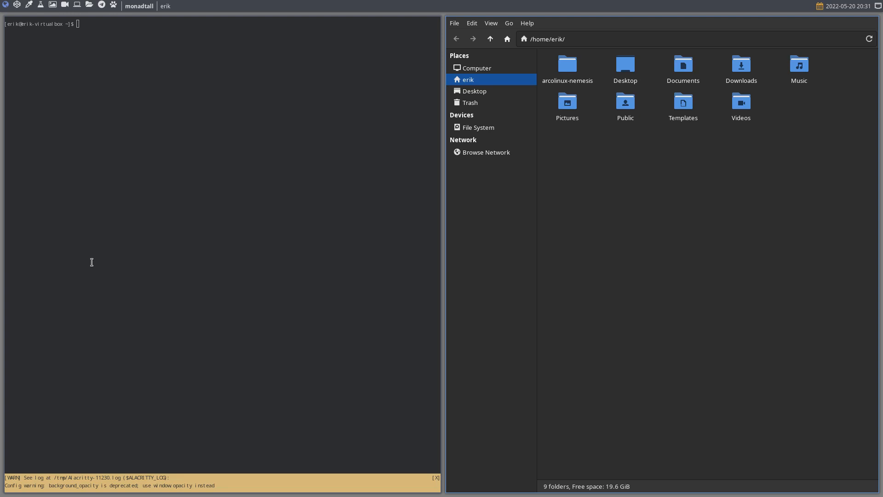
- Dismiss the logout screen after a brief look, launch archlinux-tweak-tool from the terminal and authenticate with the account password
{"action": "key", "text": "super+x"}
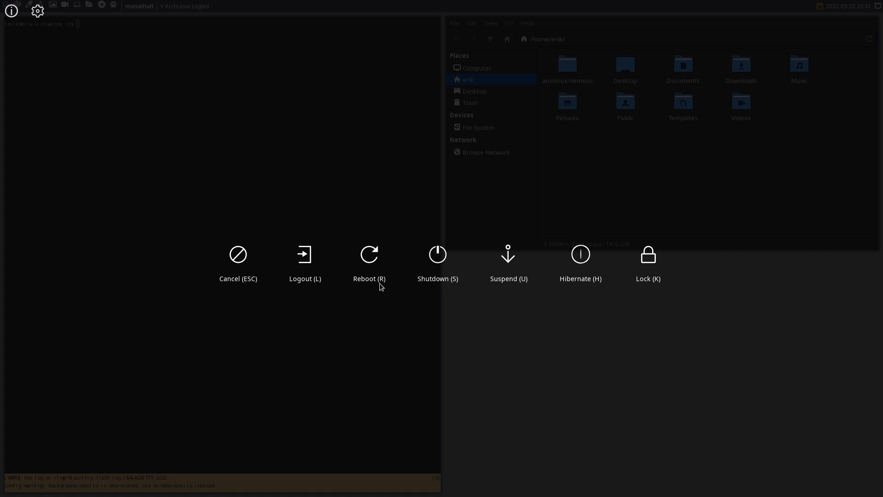
{"action": "key", "text": "Escape"}
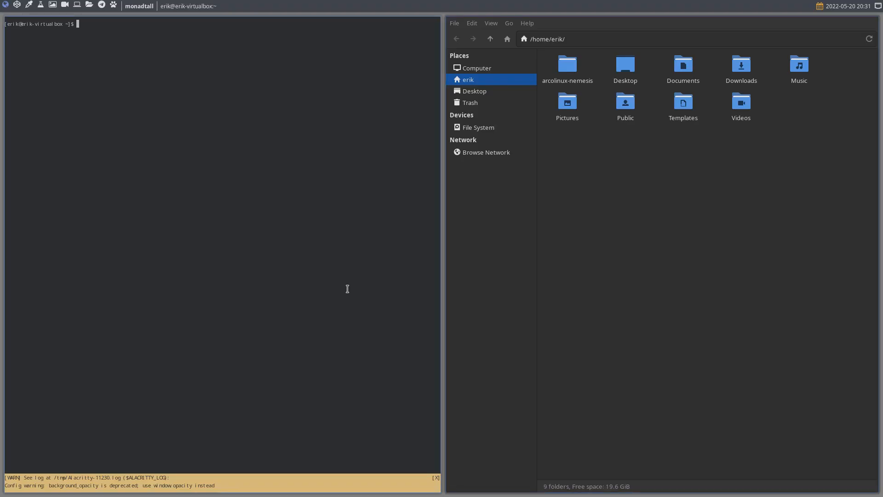
{"action": "type", "text": "archlinux-tweak-tool"}
{"action": "key", "text": "Return"}
{"action": "type", "text": "••••"}
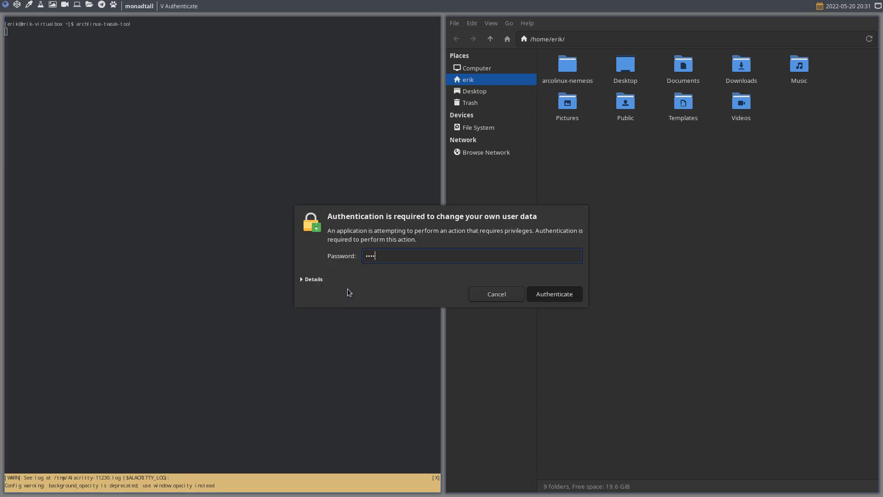
{"action": "key", "text": "Return"}
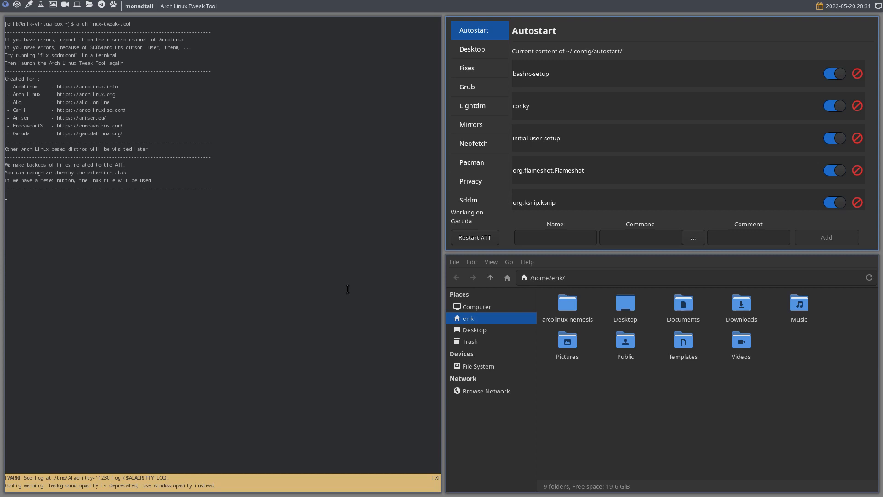
- Set the ArcoLinux Alacritty theme in the tweak tool's Terminals settings, and bring up the Theme Switcher page
{"action": "scroll", "coordinate": [478, 146], "scroll_direction": "down", "scroll_amount": 2}
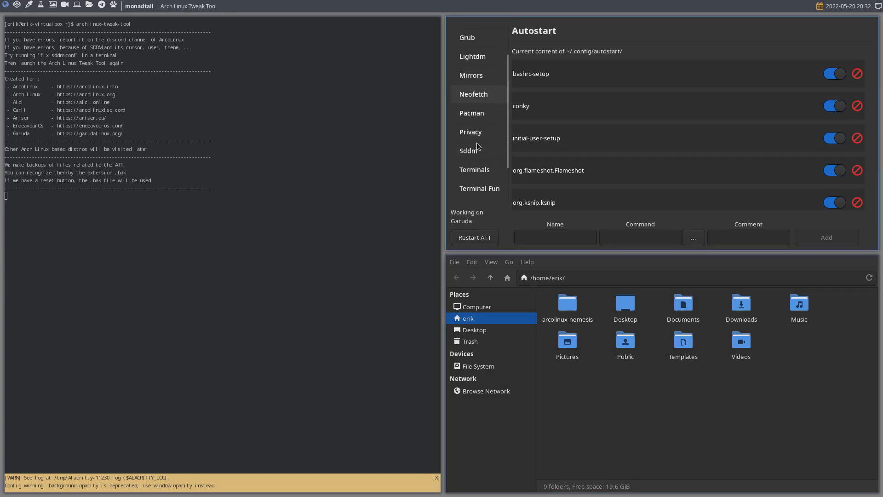
{"action": "scroll", "coordinate": [477, 146], "scroll_direction": "down", "scroll_amount": 1}
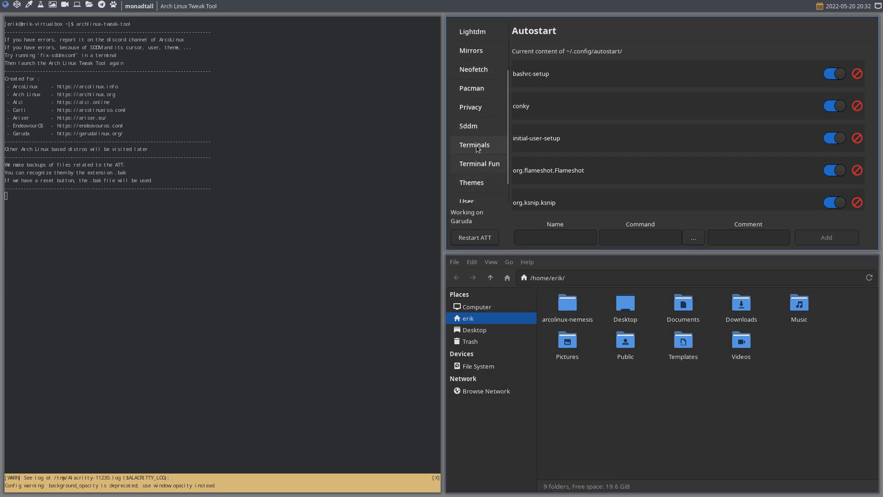
{"action": "left_click", "coordinate": [476, 144]}
{"action": "left_click", "coordinate": [835, 137]}
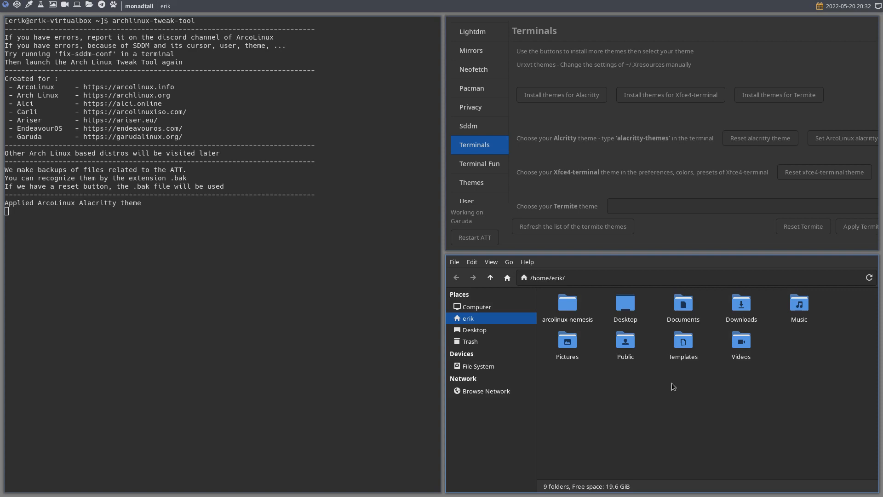
{"action": "left_click", "coordinate": [481, 183]}
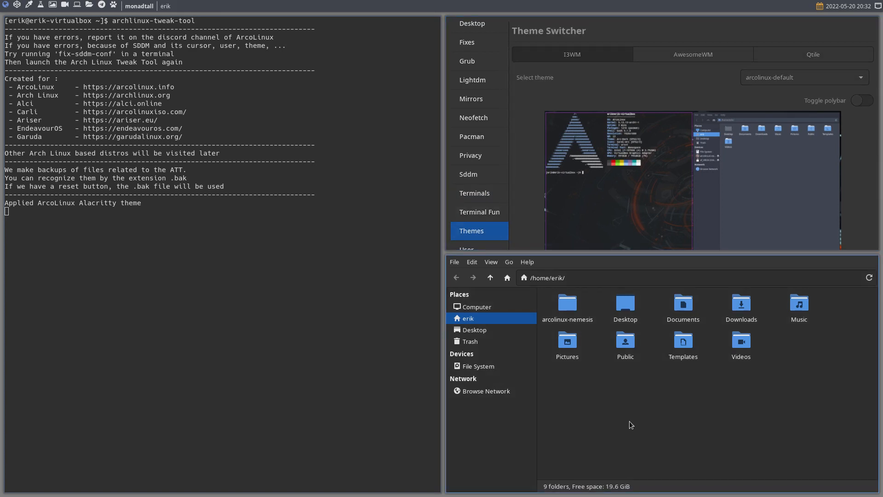
- Show hidden files in the file manager, go to .config/qtile/scripts, and view autostart.sh in its default editor before closing it
{"action": "key", "text": "ctrl+h"}
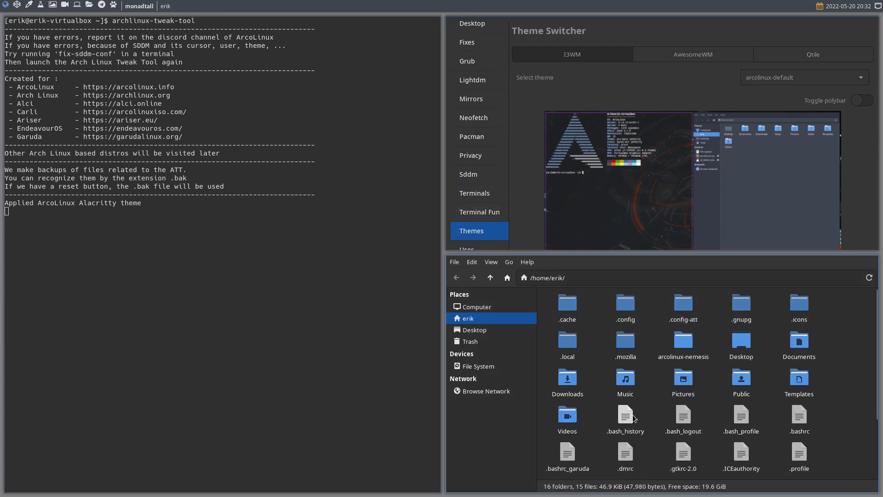
{"action": "left_click", "coordinate": [626, 307]}
{"action": "double_click", "coordinate": [626, 306]}
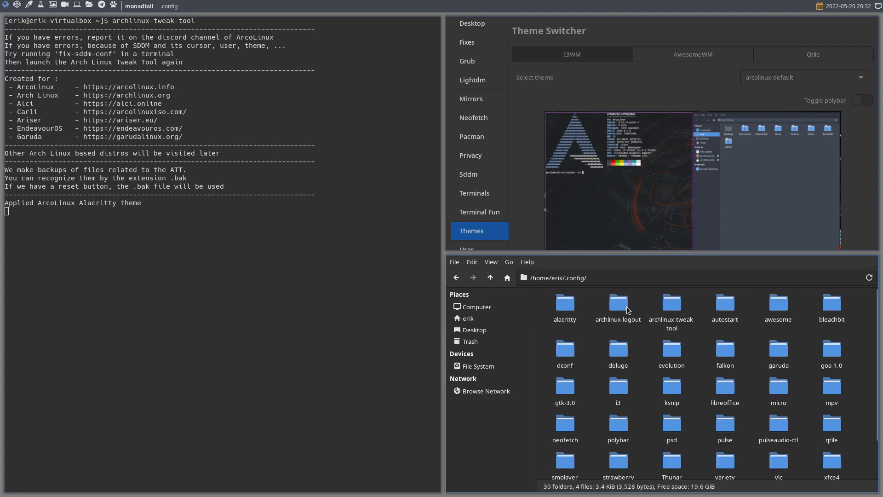
{"action": "scroll", "coordinate": [641, 379], "scroll_direction": "down", "scroll_amount": 1}
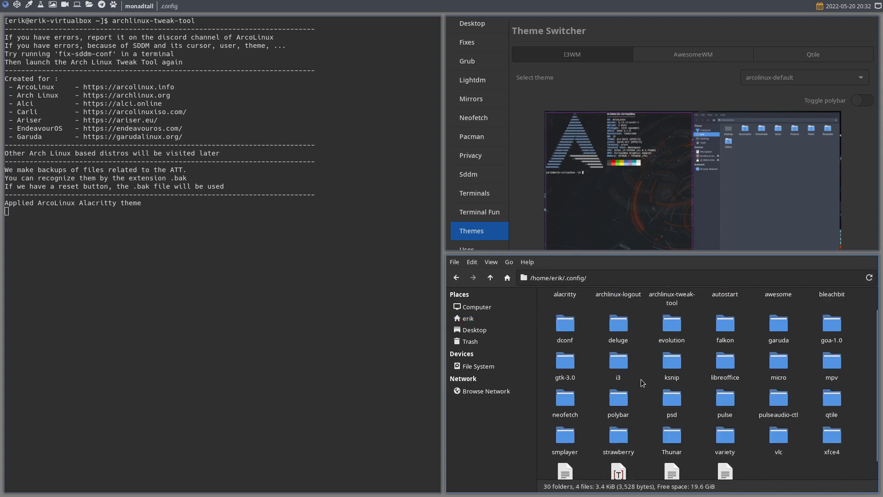
{"action": "double_click", "coordinate": [833, 401]}
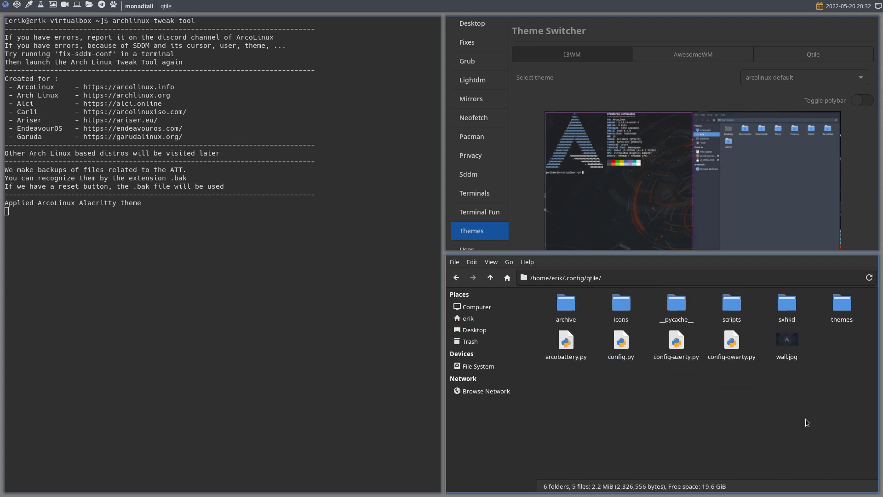
{"action": "double_click", "coordinate": [735, 312]}
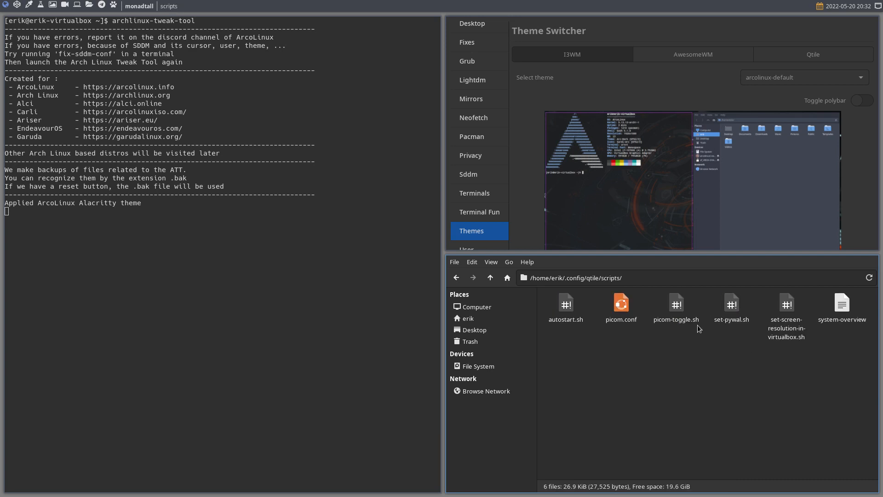
{"action": "double_click", "coordinate": [566, 311]}
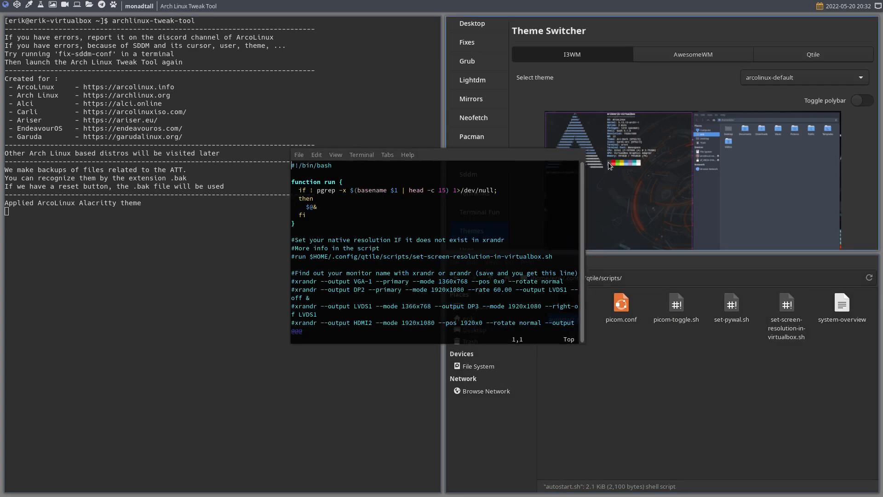
{"action": "key", "text": "super+q"}
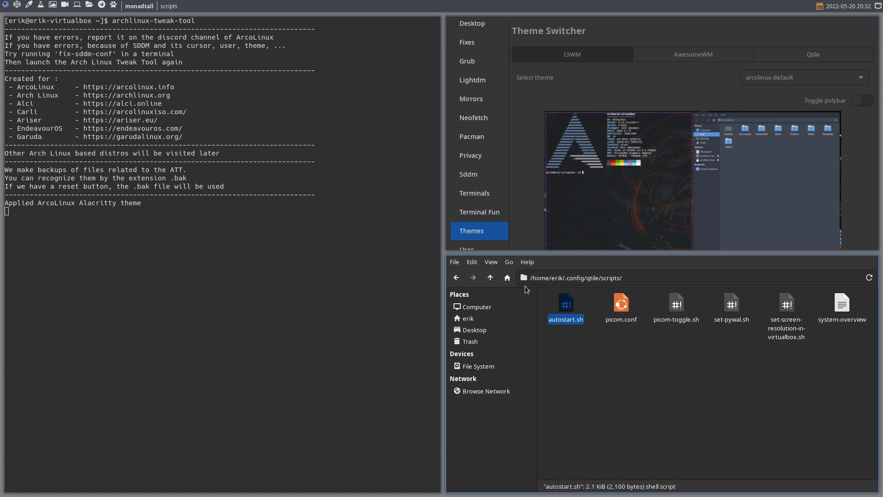
- Install sublime-text-4 and meld with sudo pacman -S in the drop-down terminal, authenticating with the account password, and hide that terminal
{"action": "key", "text": "F12"}
{"action": "type", "text": "sudo pacman )S"}
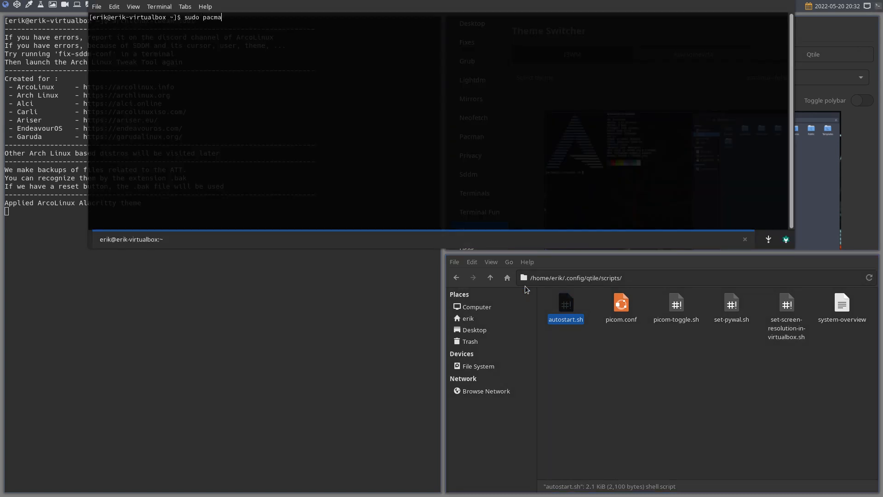
{"action": "key", "text": "BackSpace"}
{"action": "key", "text": "BackSpace"}
{"action": "key", "text": "BackSpace"}
{"action": "type", "text": "-S sb"}
{"action": "type", "text": "blime-text-4  meld"}
{"action": "key", "text": "Return"}
{"action": "key", "text": "Return"}
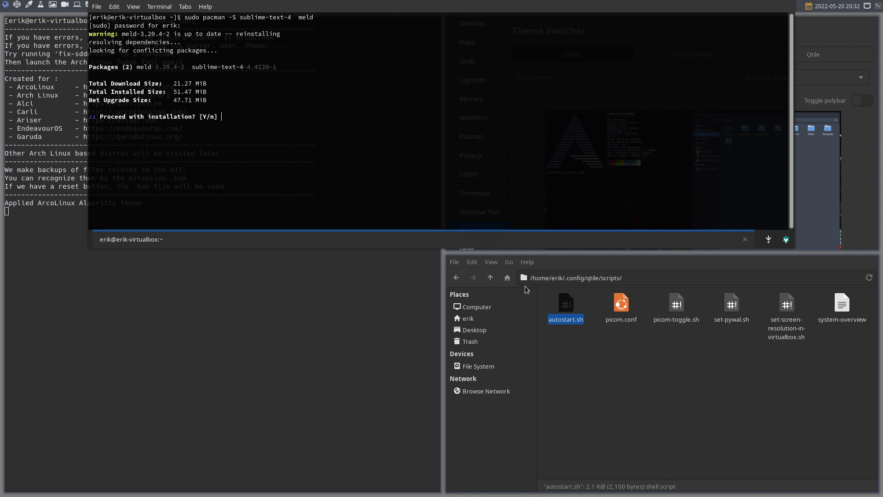
{"action": "key", "text": "Return"}
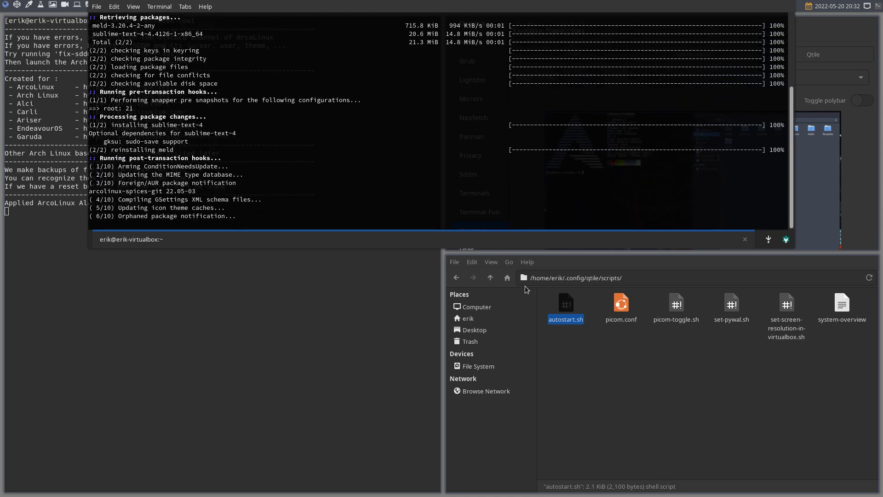
{"action": "key", "text": "F12"}
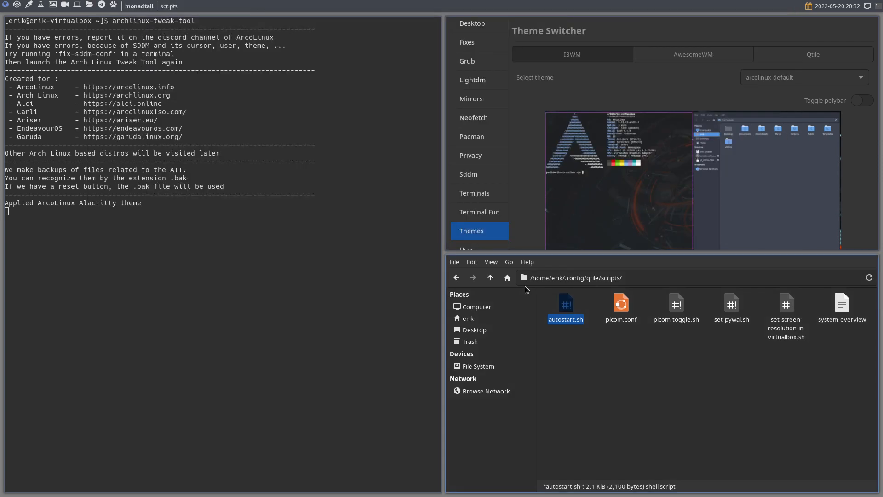
- Open autostart.sh in Sublime Text, making it the default application for shell scripts, and show the editor full screen
{"action": "right_click", "coordinate": [568, 304]}
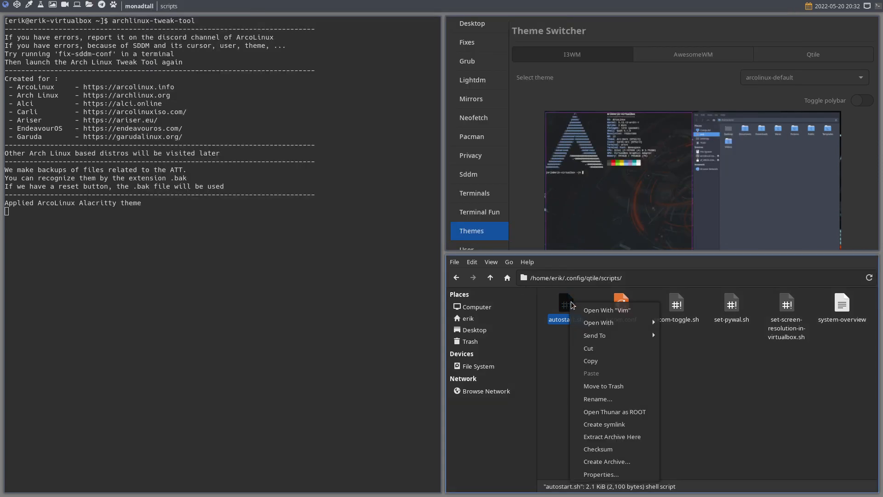
{"action": "mouse_move", "coordinate": [609, 321]}
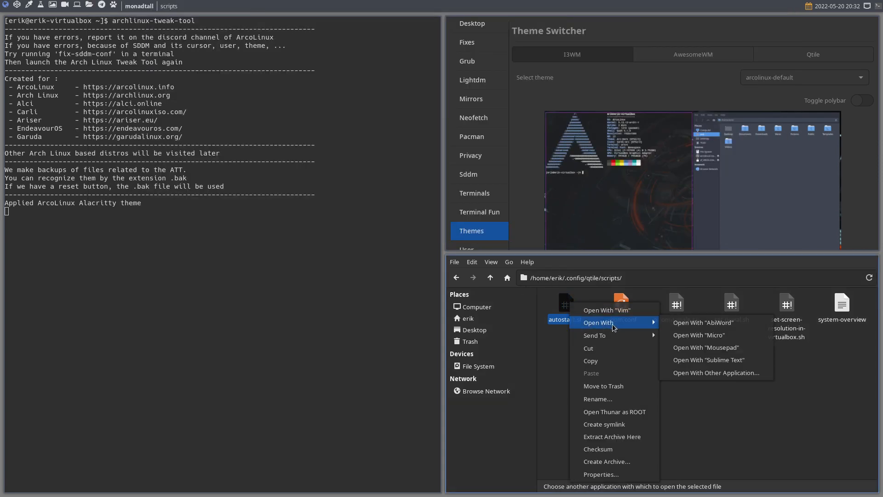
{"action": "left_click", "coordinate": [707, 373]}
{"action": "left_click", "coordinate": [613, 363]}
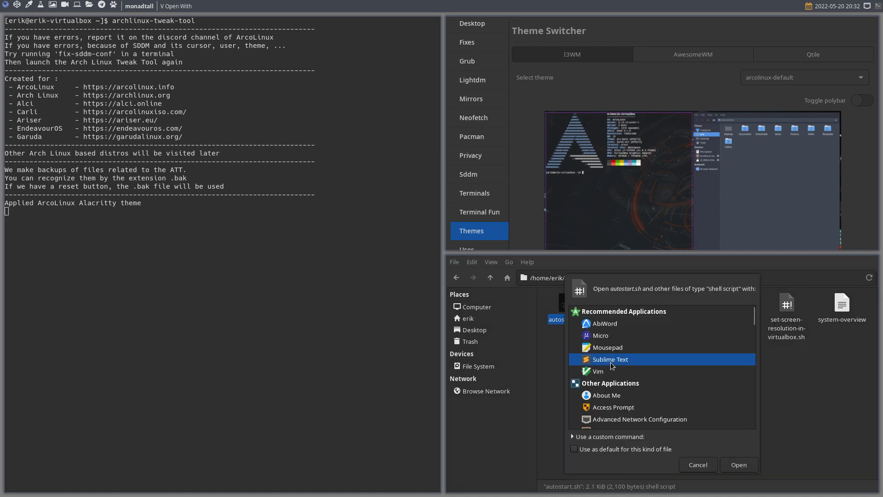
{"action": "left_click", "coordinate": [619, 449]}
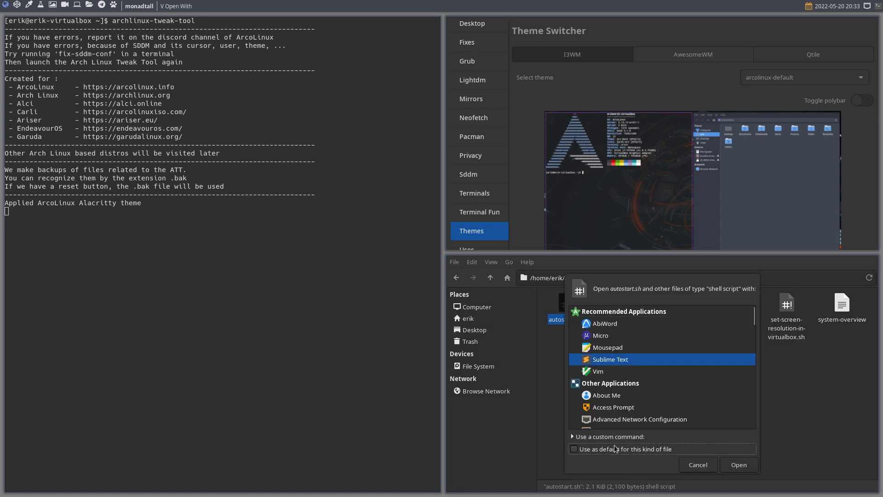
{"action": "left_click", "coordinate": [728, 467]}
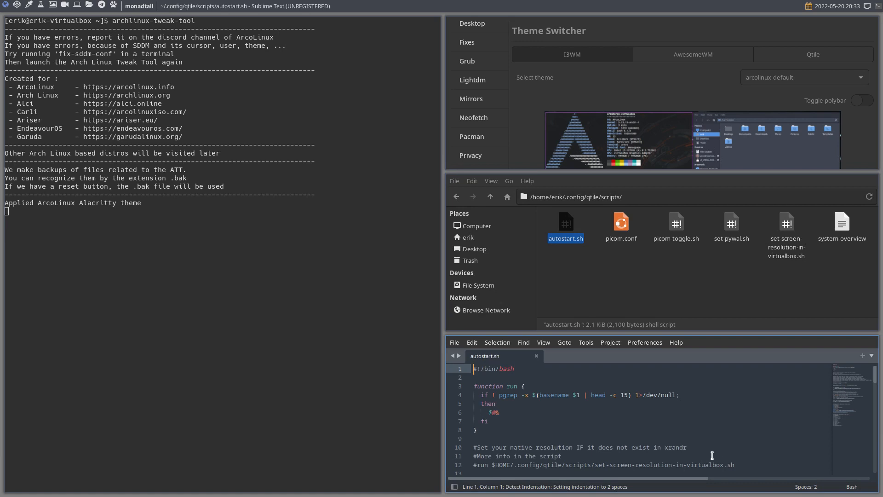
{"action": "key", "text": "super+f"}
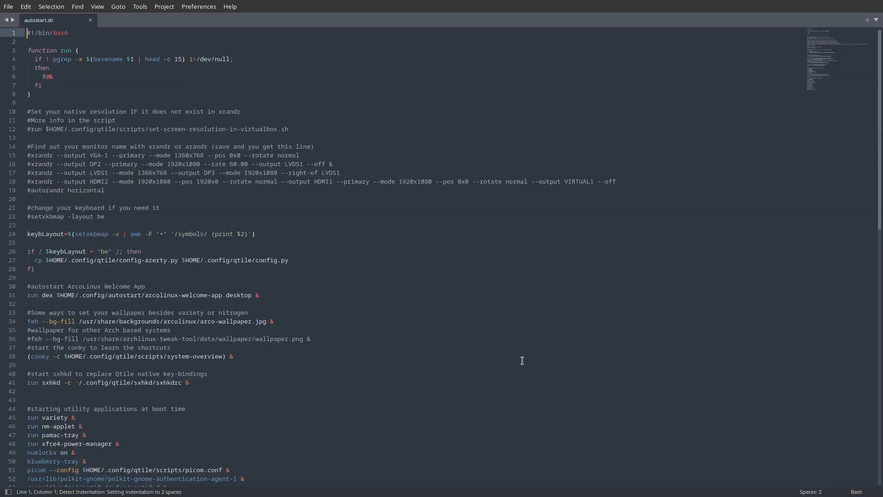
- Uncomment the feh --bg-fill line for the archlinux-tweak-tool wallpaper.png in autostart.sh, save the file and close the editor
{"action": "scroll", "coordinate": [522, 360], "scroll_direction": "up", "scroll_amount": 3}
{"action": "scroll", "coordinate": [266, 303], "scroll_direction": "down", "scroll_amount": 5}
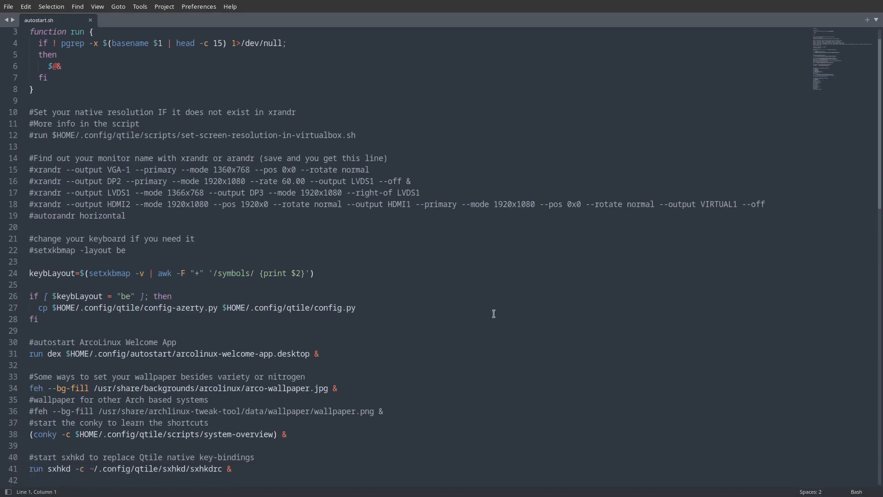
{"action": "scroll", "coordinate": [265, 303], "scroll_direction": "down", "scroll_amount": 1}
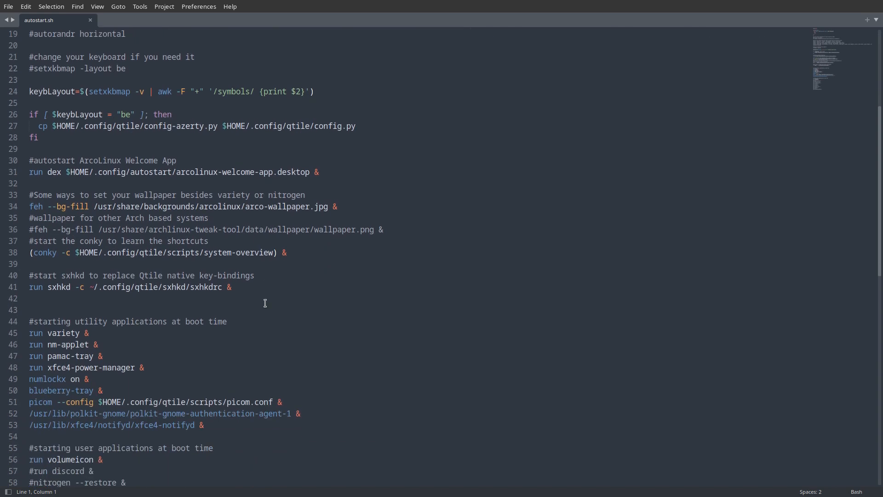
{"action": "scroll", "coordinate": [266, 303], "scroll_direction": "down", "scroll_amount": 1}
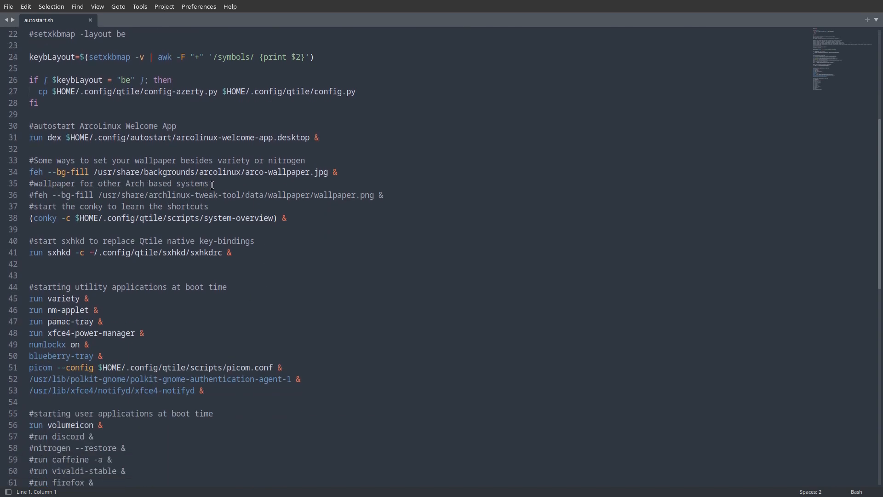
{"action": "left_click", "coordinate": [34, 196]}
{"action": "key", "text": "BackSpace"}
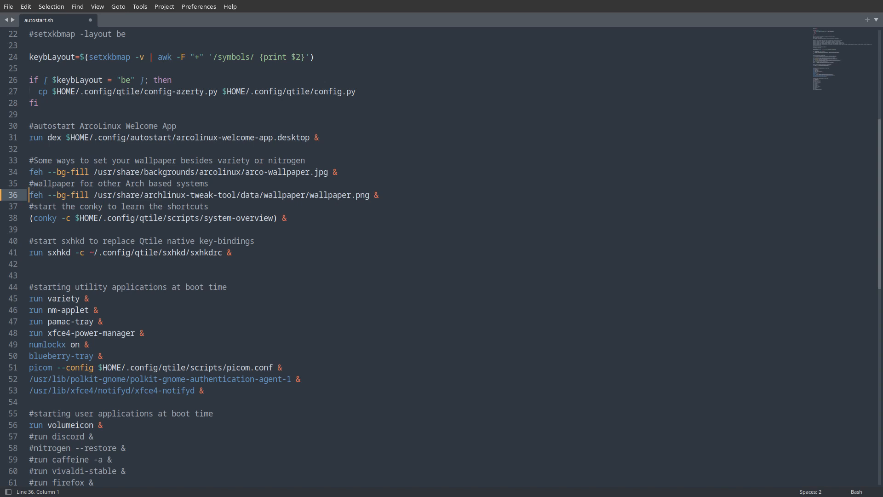
{"action": "left_click_drag", "start_coordinate": [249, 172], "coordinate": [272, 172]}
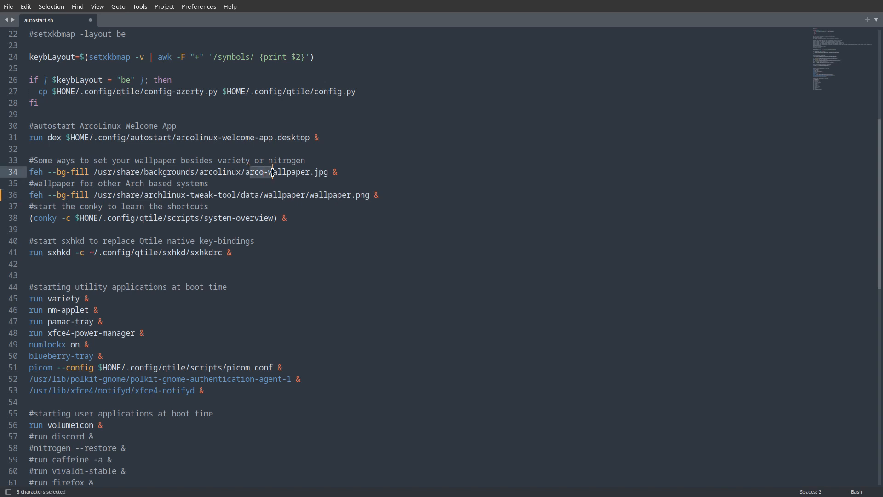
{"action": "left_click", "coordinate": [90, 195]}
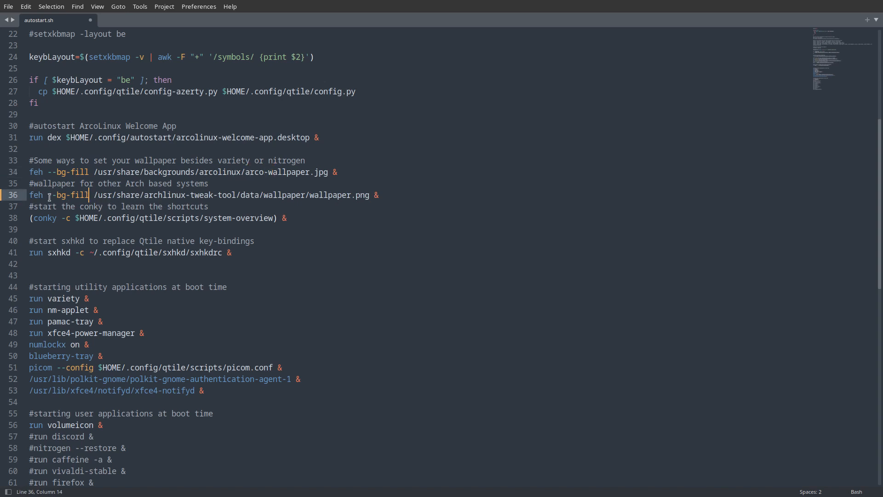
{"action": "key", "text": "ctrl+s"}
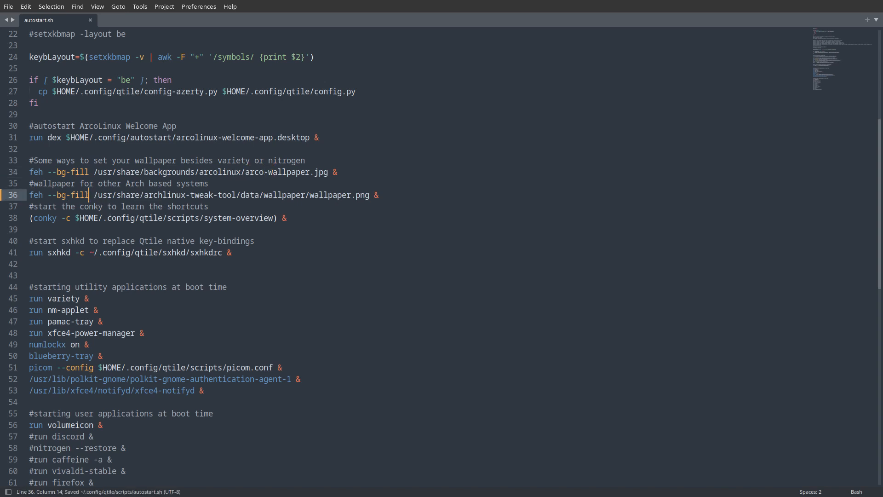
{"action": "key", "text": "super+q"}
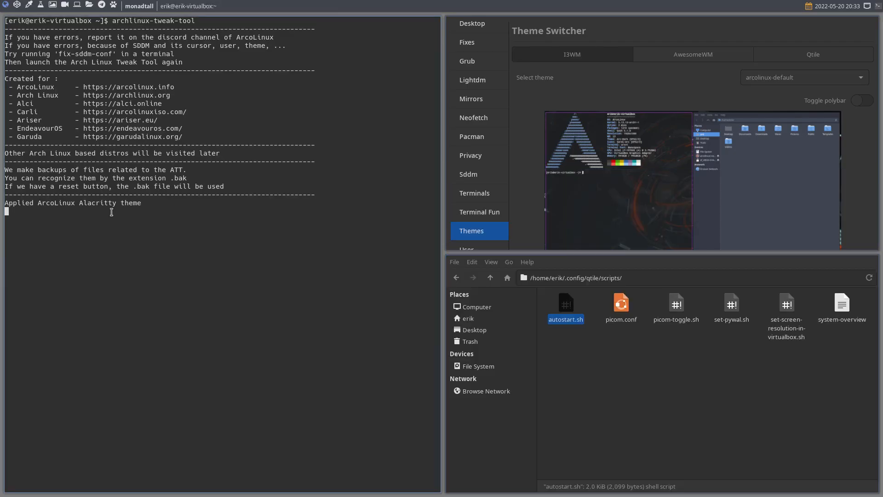
- Log out of the Qtile session and log back in with the account password
{"action": "key", "text": "super+x"}
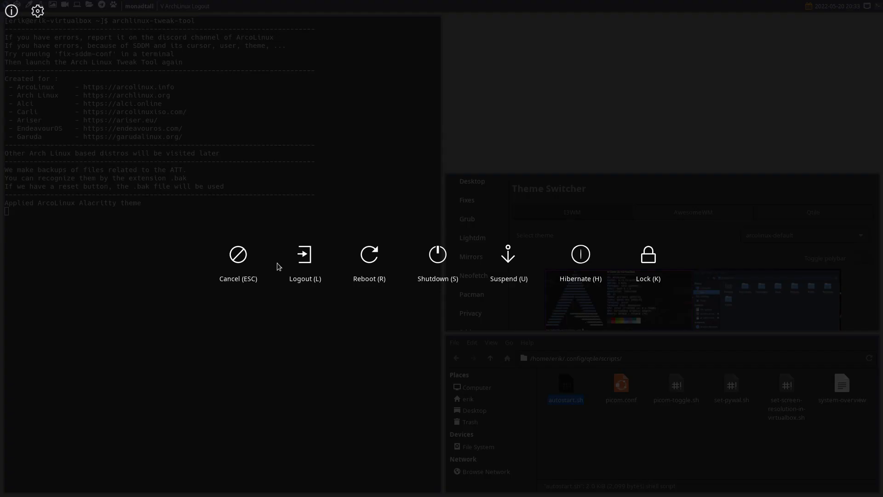
{"action": "left_click", "coordinate": [303, 255]}
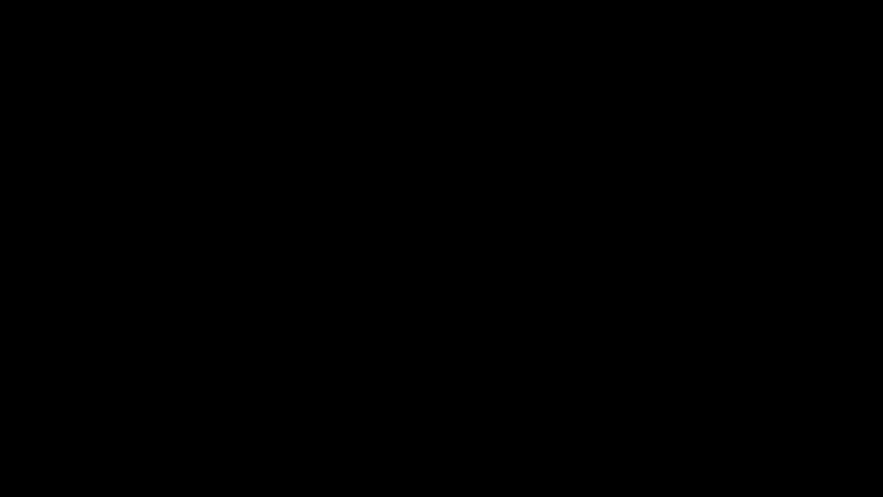
{"action": "type", "text": "••••"}
{"action": "key", "text": "Return"}
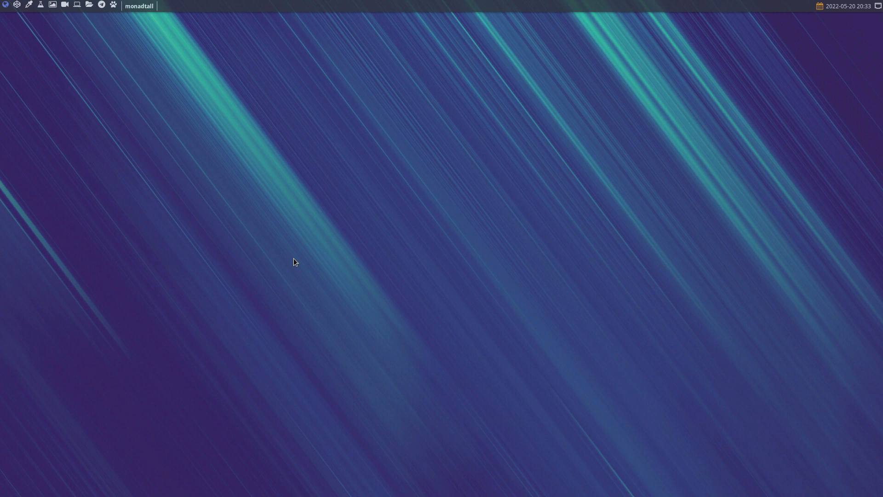
- Run archlinux-tweak-tool in a new terminal, authenticate with the account password and agree to remove the leftover lock file
{"action": "key", "text": "super+Return"}
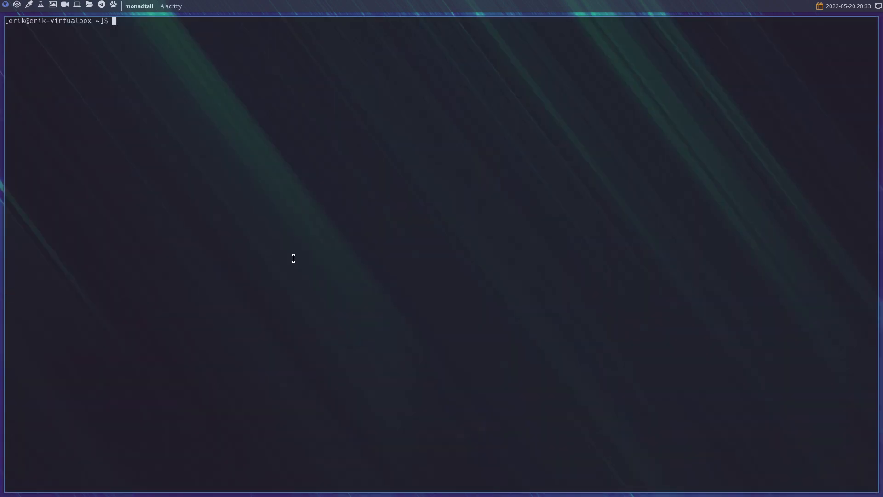
{"action": "type", "text": "archlinux-tweak-tool"}
{"action": "key", "text": "Return"}
{"action": "type", "text": "••••"}
{"action": "key", "text": "Return"}
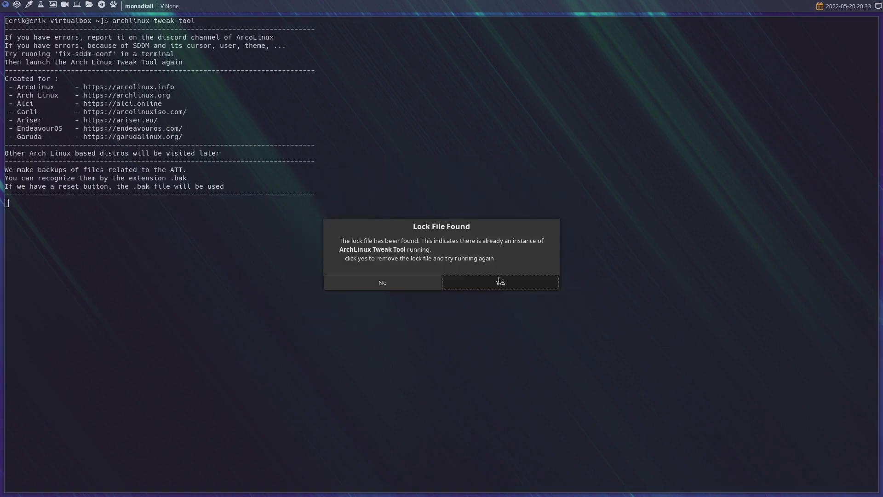
{"action": "left_click", "coordinate": [498, 280]}
- Rerun archlinux-tweak-tool in the same terminal and authenticate with the account password
{"action": "key", "text": "Up"}
{"action": "key", "text": "Return"}
{"action": "type", "text": "••••"}
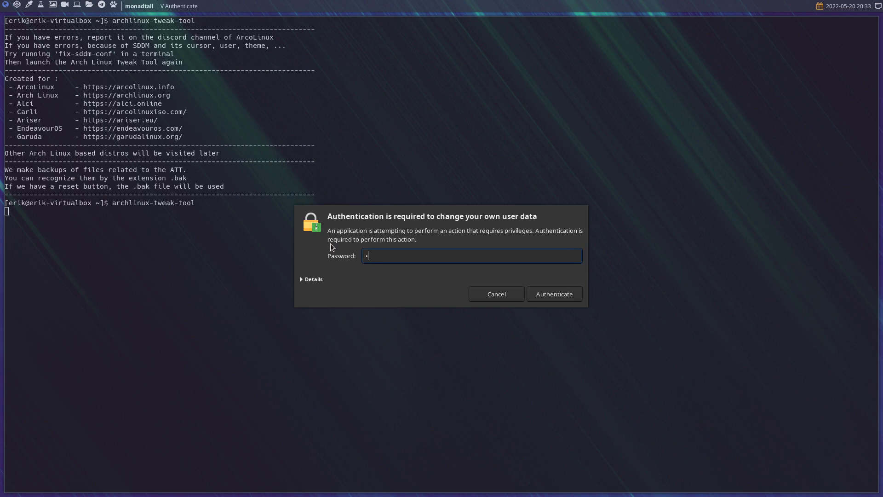
{"action": "key", "text": "Return"}
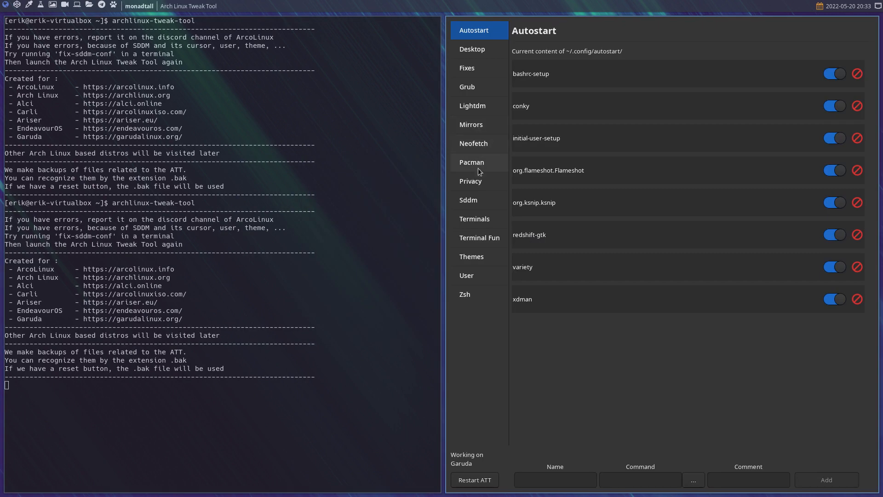
- Apply the arcolinux-zion theme for Qtile in the theme switcher
{"action": "left_click", "coordinate": [477, 254]}
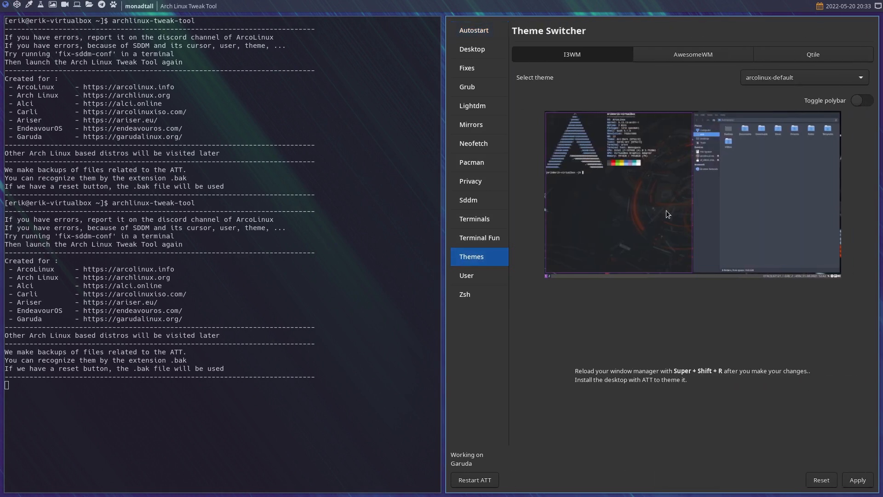
{"action": "left_click", "coordinate": [819, 59]}
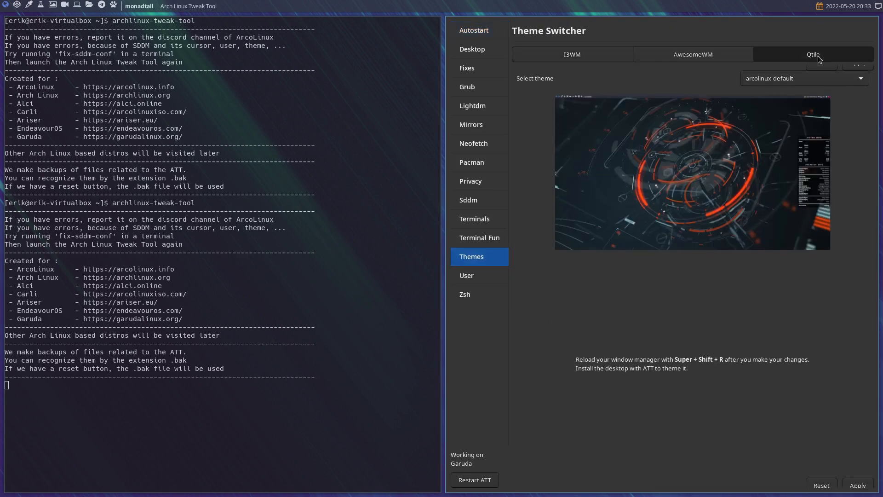
{"action": "left_click", "coordinate": [821, 76]}
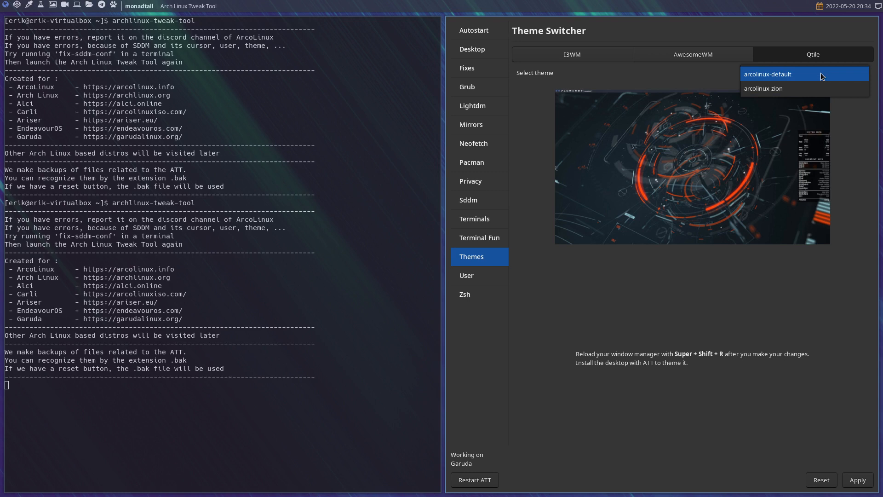
{"action": "left_click", "coordinate": [789, 89]}
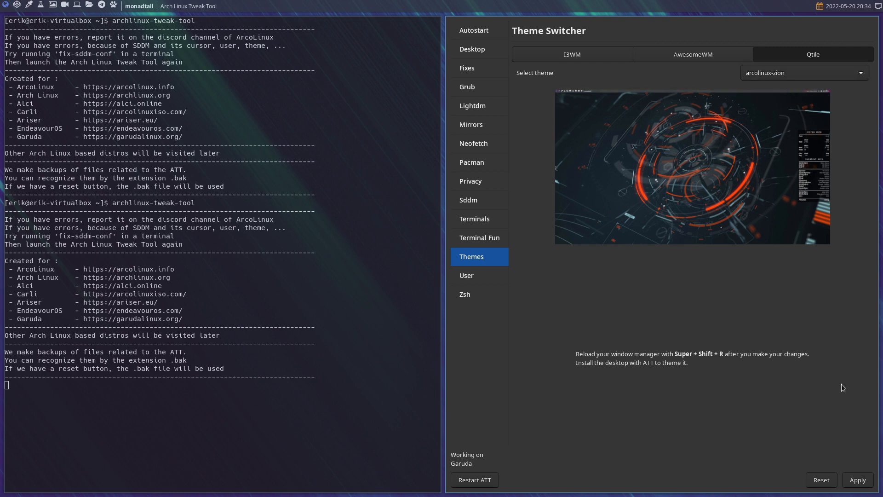
{"action": "left_click", "coordinate": [857, 479]}
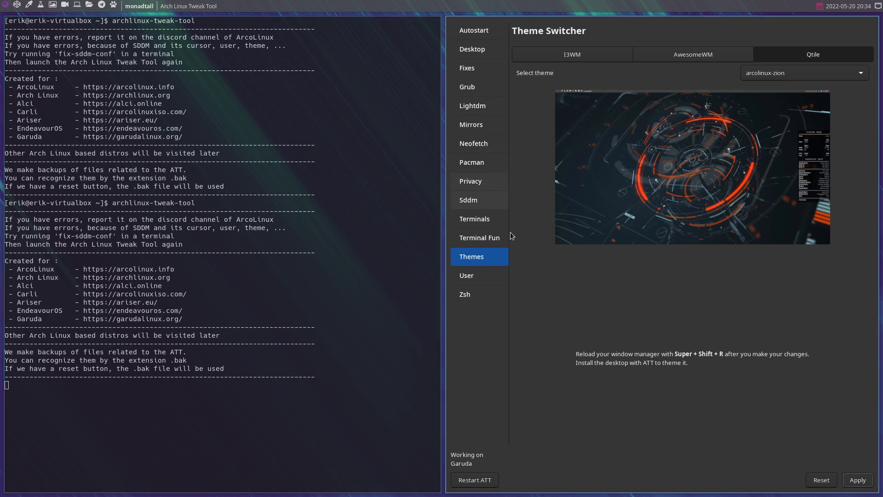
- Log out of Qtile and log in to the awesome session with the account password
{"action": "key", "text": "super+x"}
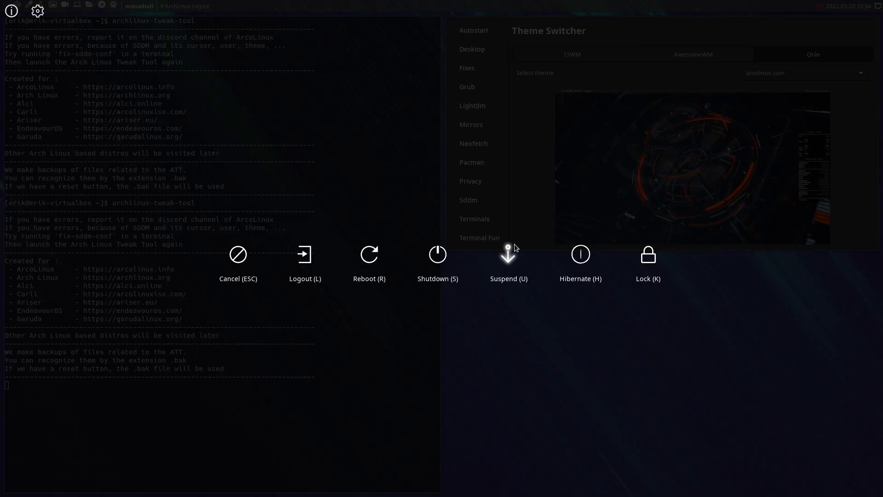
{"action": "left_click", "coordinate": [304, 257]}
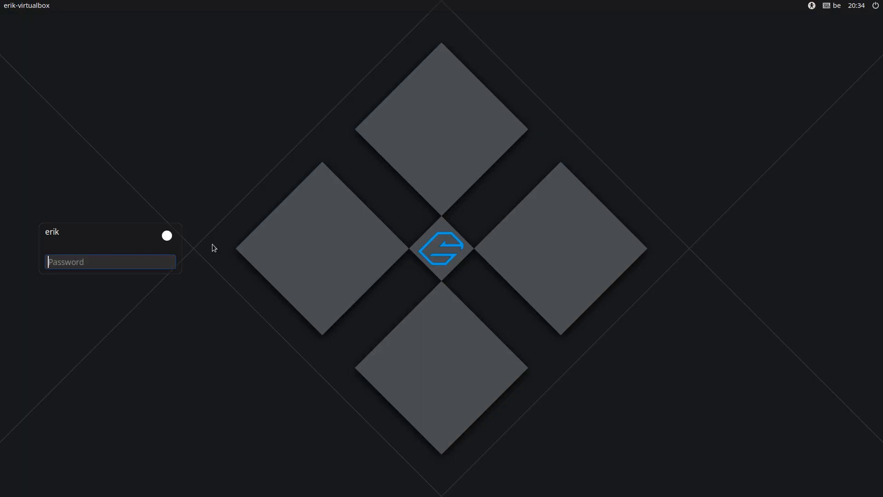
{"action": "left_click", "coordinate": [166, 236]}
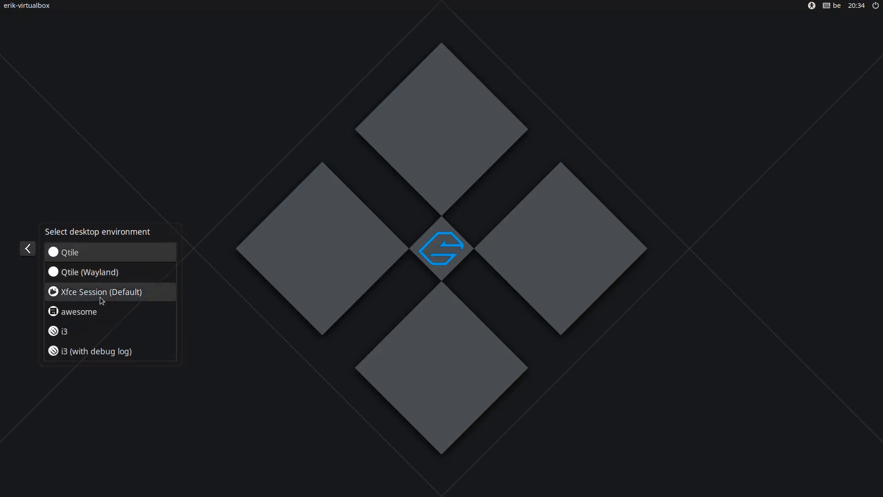
{"action": "left_click", "coordinate": [97, 312]}
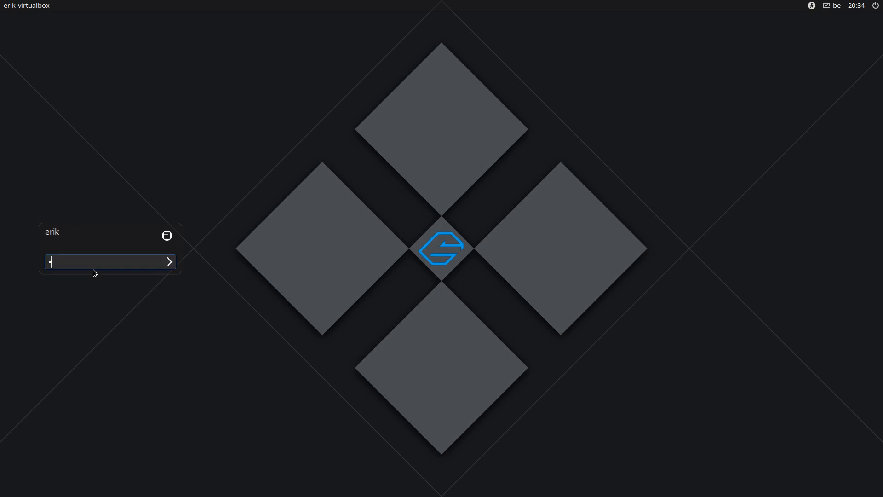
{"action": "key", "text": "Return"}
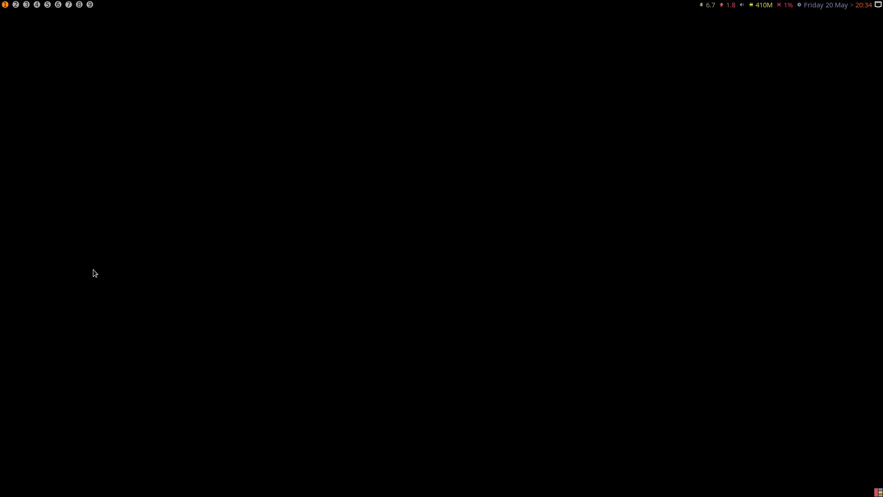
- Browse to the .config/awesome/themes/multicolor folder in the home directory with the file manager
{"action": "key", "text": "super+shift+Return"}
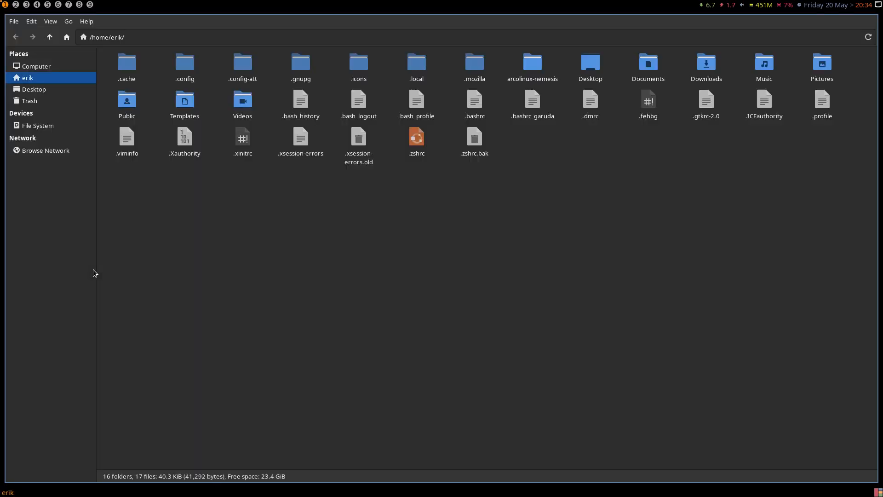
{"action": "double_click", "coordinate": [186, 68]}
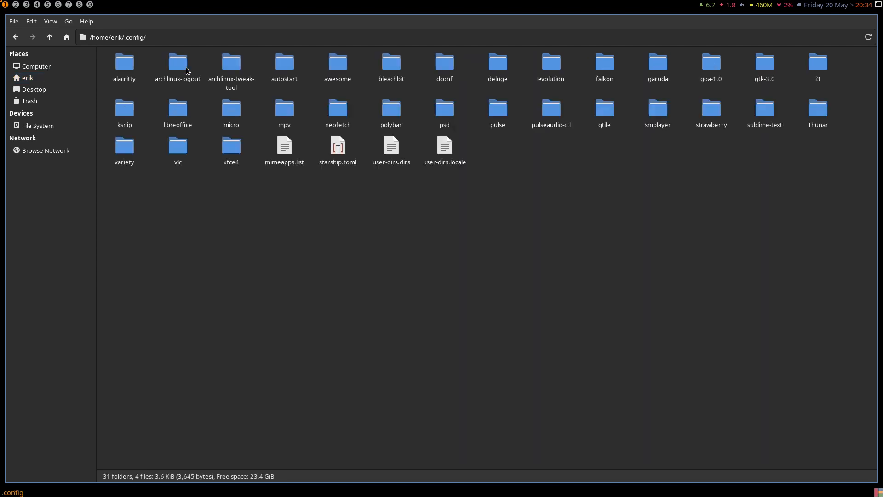
{"action": "double_click", "coordinate": [334, 65]}
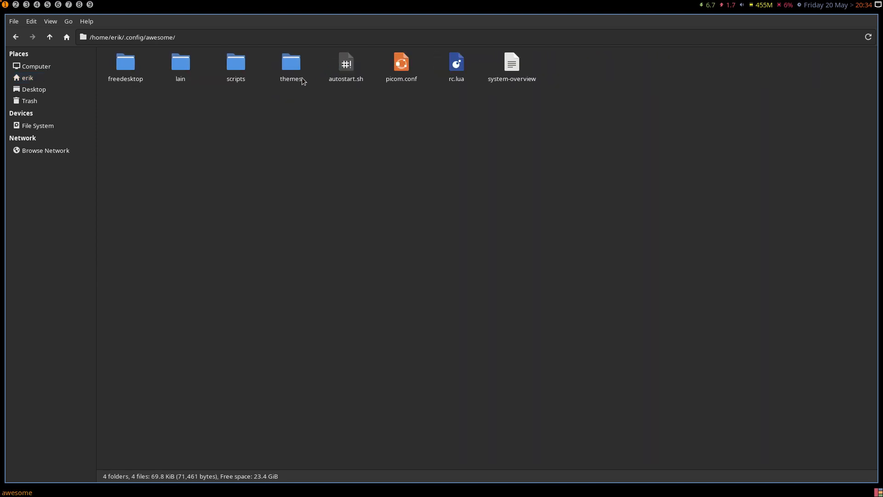
{"action": "left_click", "coordinate": [234, 69]}
{"action": "double_click", "coordinate": [291, 65]}
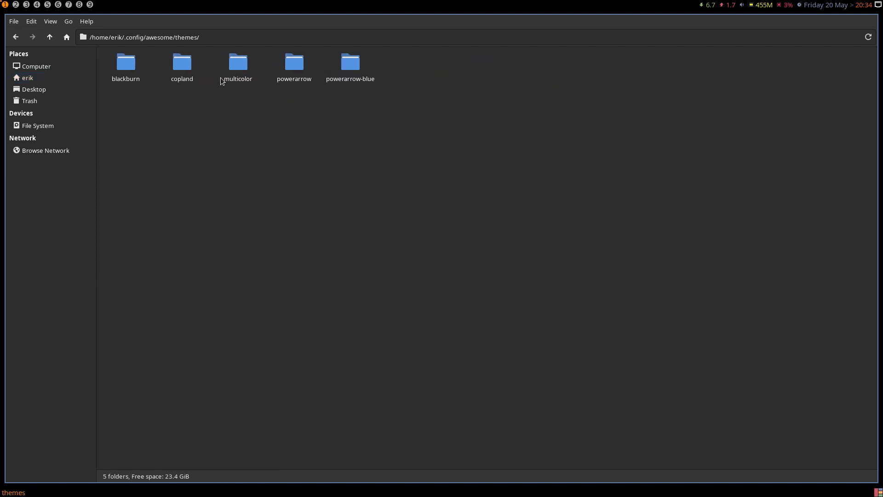
{"action": "double_click", "coordinate": [237, 66]}
- Open theme.lua in Sublime Text instead of AbiWord, making Sublime Text the default application for Lua scripts
{"action": "double_click", "coordinate": [166, 64]}
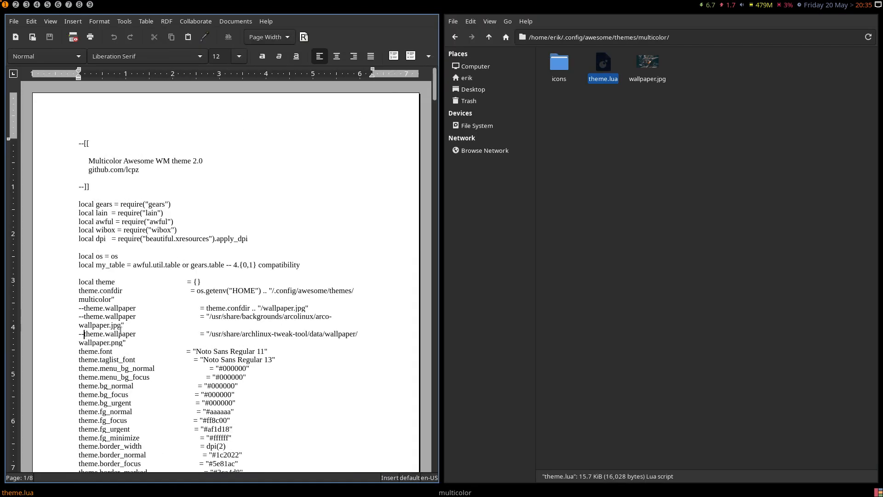
{"action": "key", "text": "ctrl+q"}
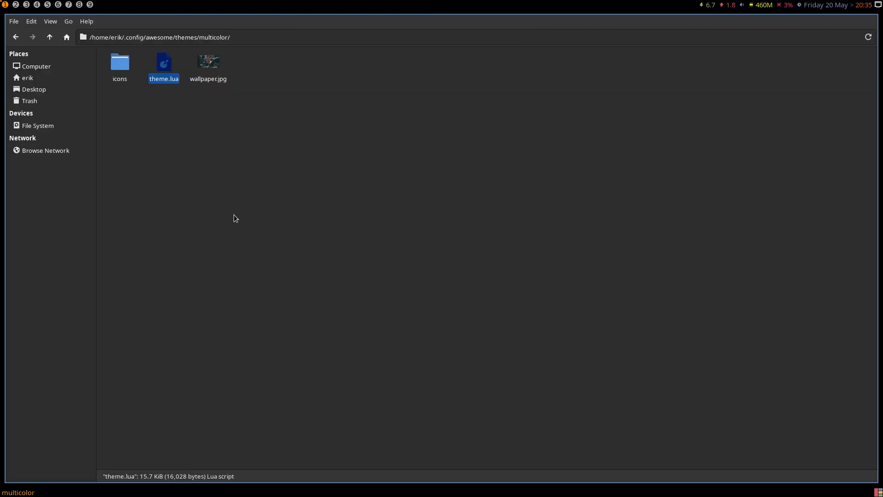
{"action": "right_click", "coordinate": [164, 65]}
{"action": "mouse_move", "coordinate": [223, 86]}
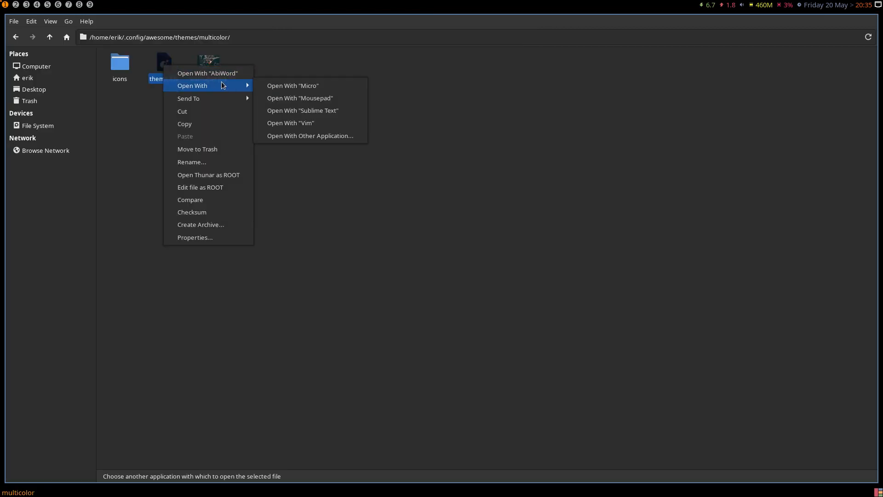
{"action": "left_click", "coordinate": [307, 137]}
{"action": "left_click", "coordinate": [388, 236]}
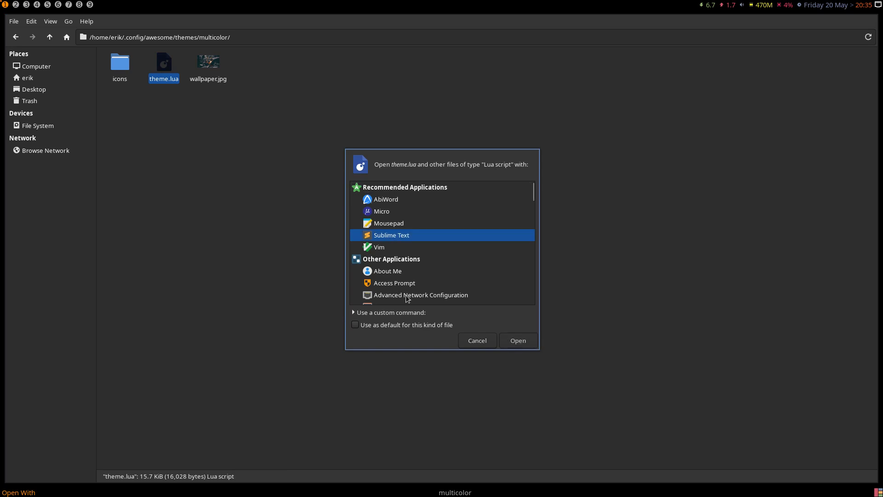
{"action": "left_click", "coordinate": [408, 326]}
{"action": "left_click", "coordinate": [517, 340]}
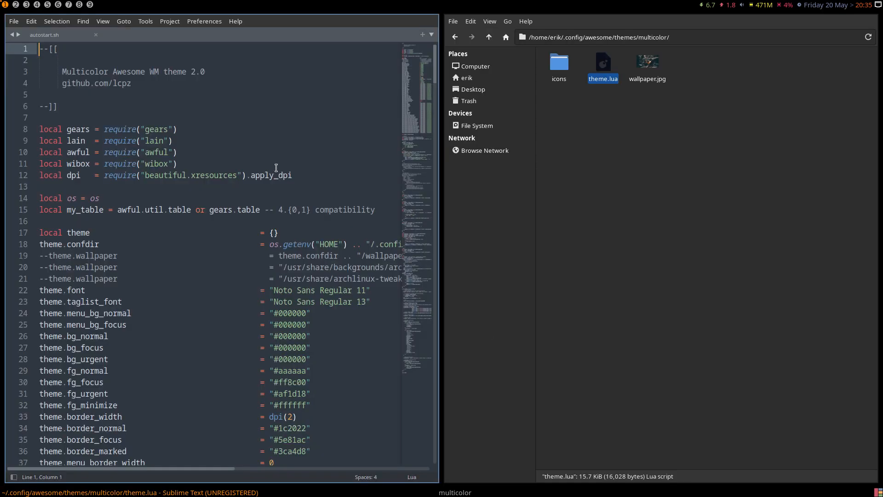
- Uncomment the theme.wallpaper line with the archlinux-tweak-tool path in theme.lua and save the file
{"action": "left_click", "coordinate": [48, 279]}
{"action": "key", "text": "BackSpace"}
{"action": "key", "text": "BackSpace"}
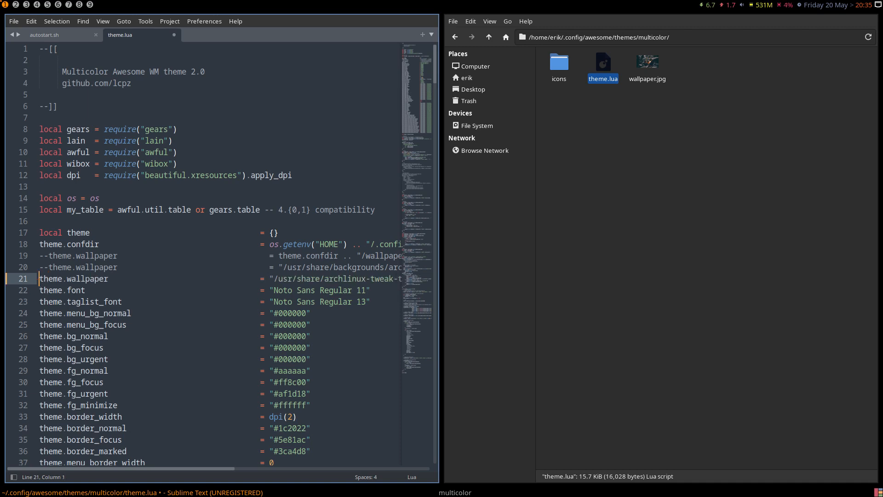
{"action": "key", "text": "ctrl+s"}
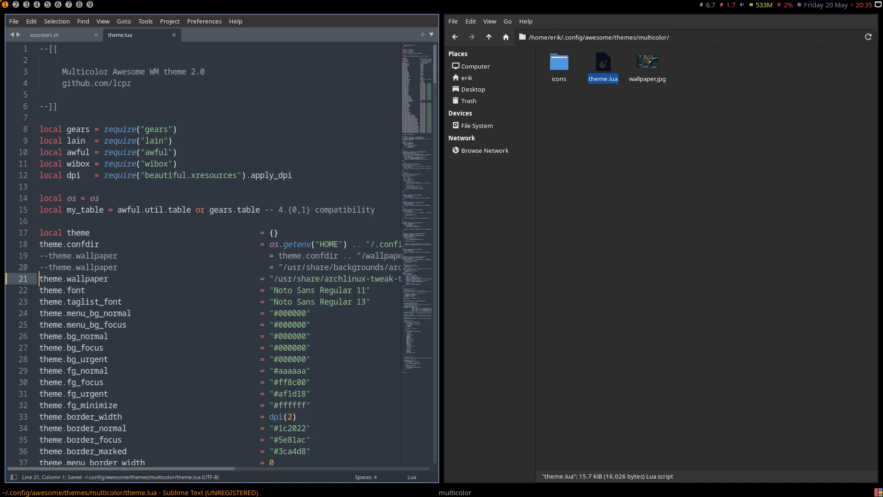
- Log out of the awesome session and log back in with the account password
{"action": "key", "text": "super+x"}
{"action": "key", "text": "l"}
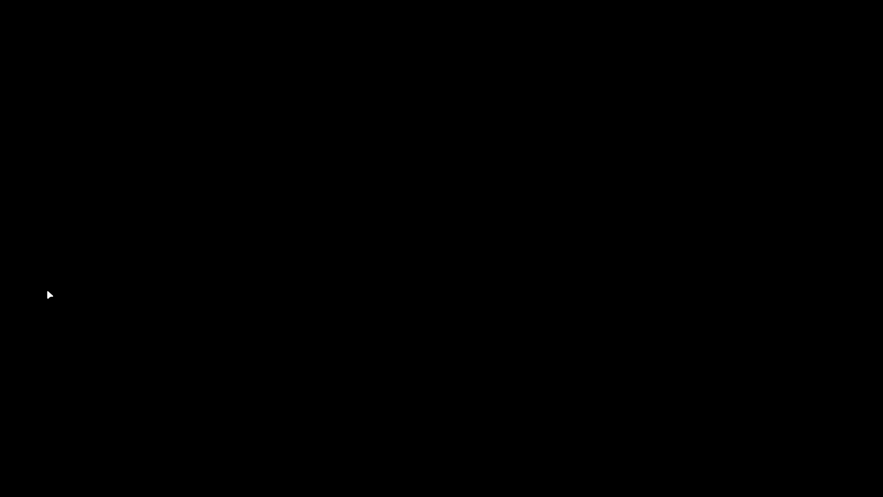
{"action": "type", "text": "**"}
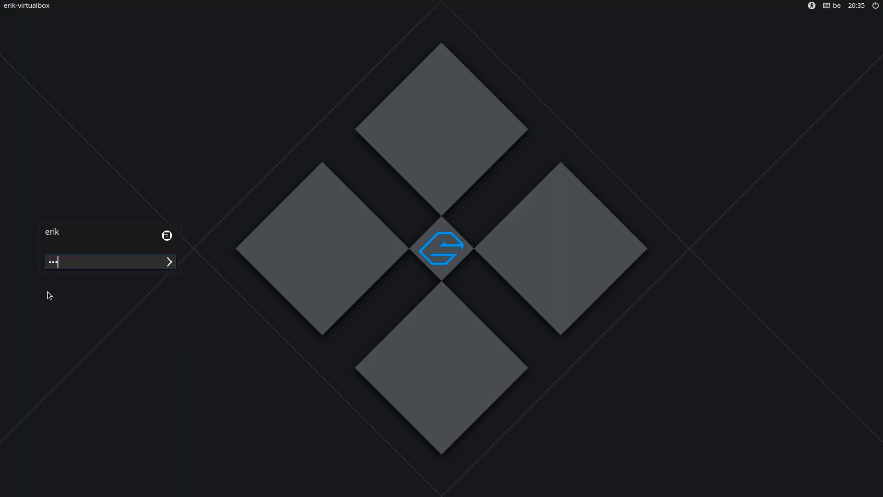
{"action": "key", "text": "Return"}
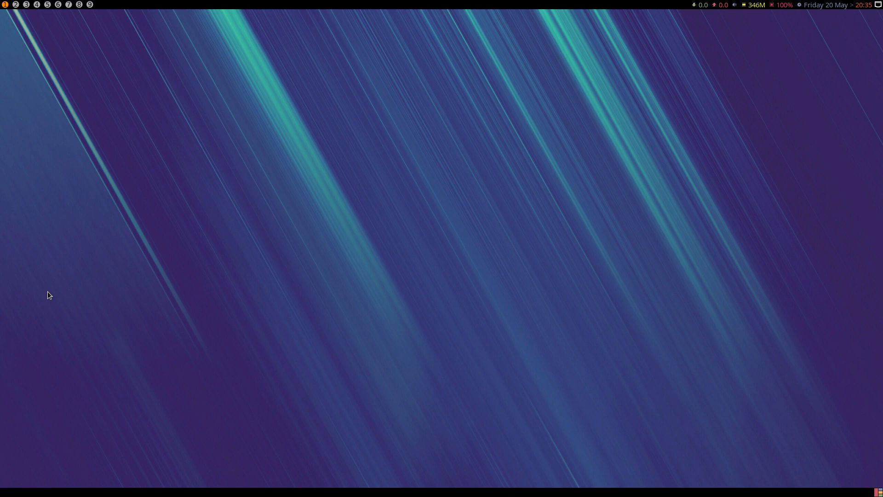
- Open a terminal and a file manager window, and bring up the logout screen and cancel it
{"action": "key", "text": "super+Return"}
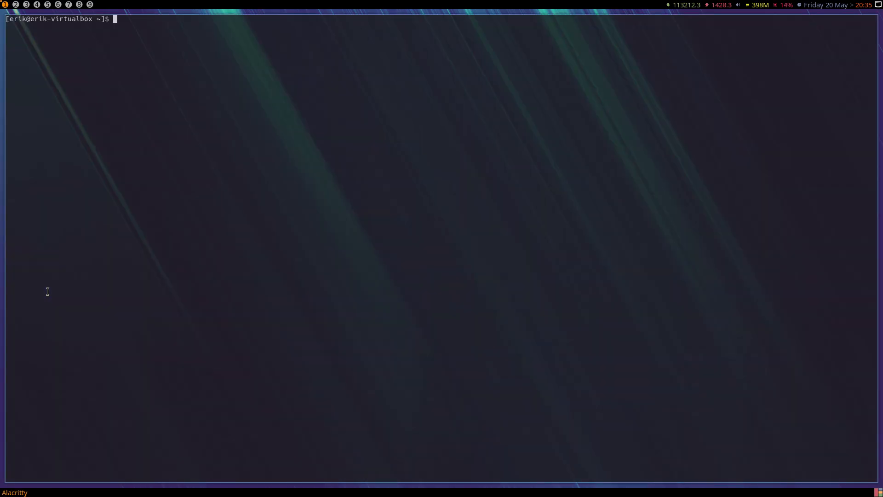
{"action": "key", "text": "super+shift+Return"}
{"action": "key", "text": "super+x"}
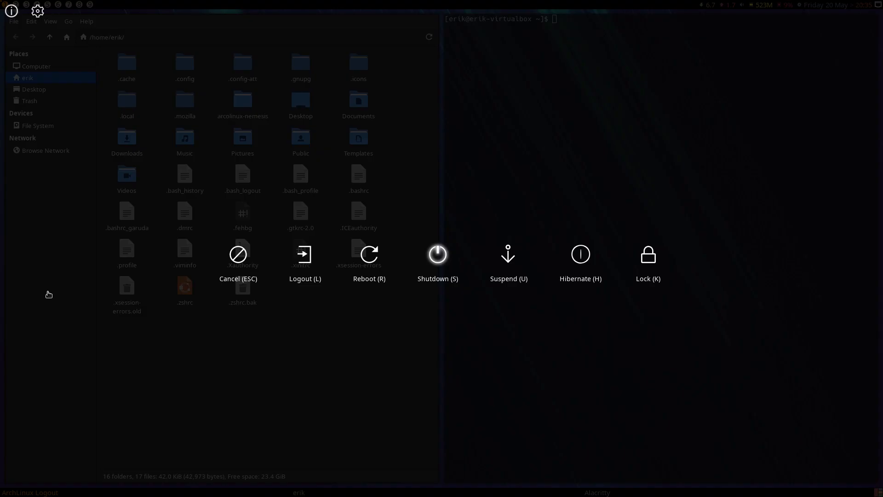
{"action": "key", "text": "Escape"}
- Try to find an application starting with arch through a launcher, and close the file manager window
{"action": "key", "text": "super+shift+d"}
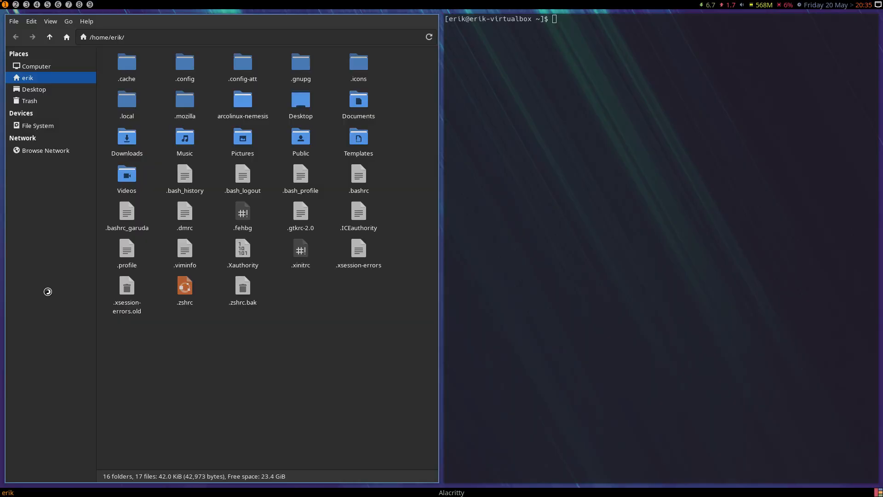
{"action": "key", "text": "Escape"}
{"action": "type", "text": "arch"}
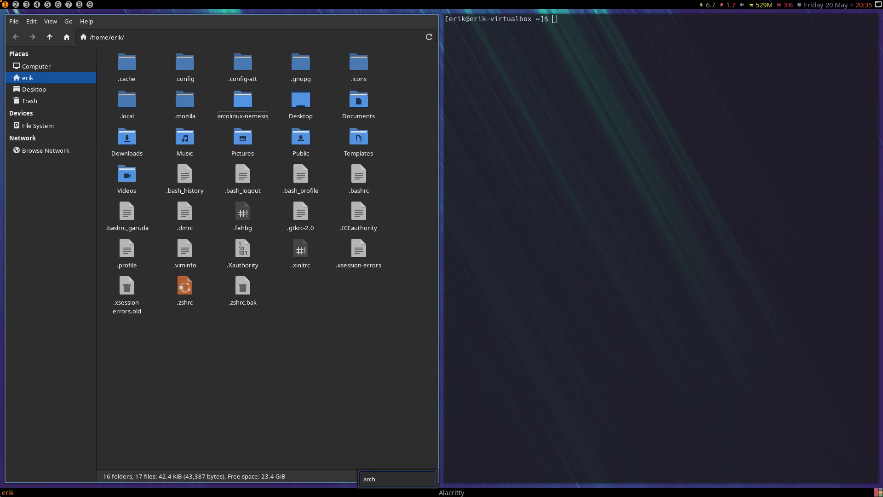
{"action": "key", "text": "Escape"}
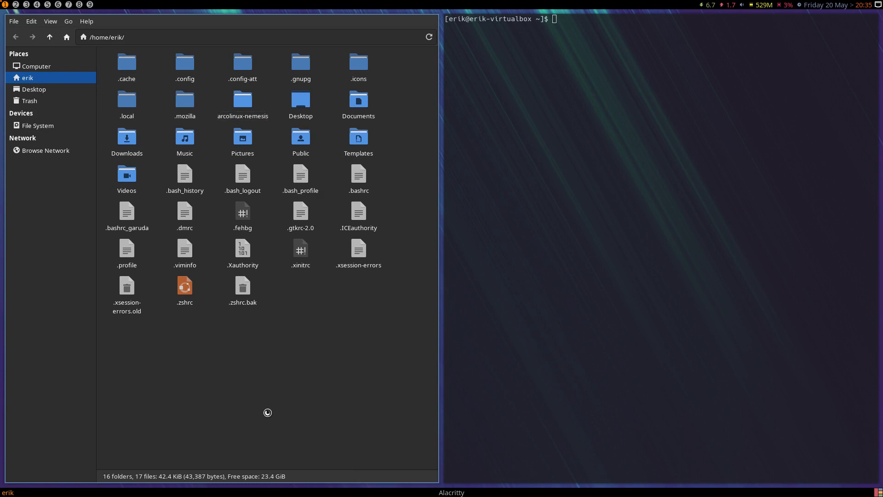
{"action": "key", "text": "super+q"}
- Run archlinux-tweak-tool from the terminal, authenticate with the account password, and agree to remove its lock file
{"action": "type", "text": "arc"}
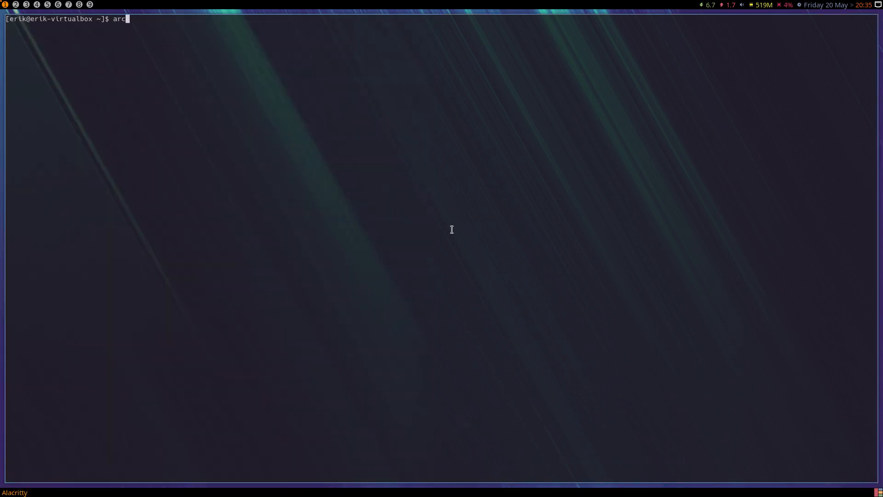
{"action": "type", "text": "hlinux-tw"}
{"action": "key", "text": "Tab"}
{"action": "key", "text": "Return"}
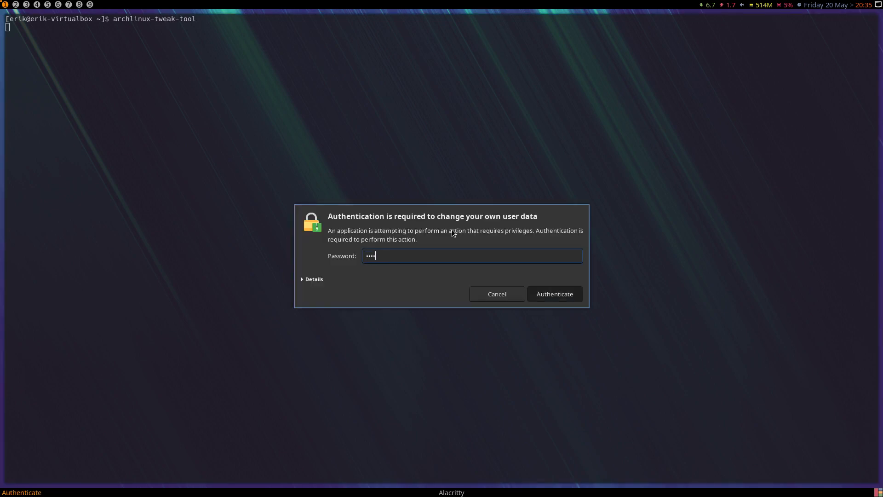
{"action": "key", "text": "Return"}
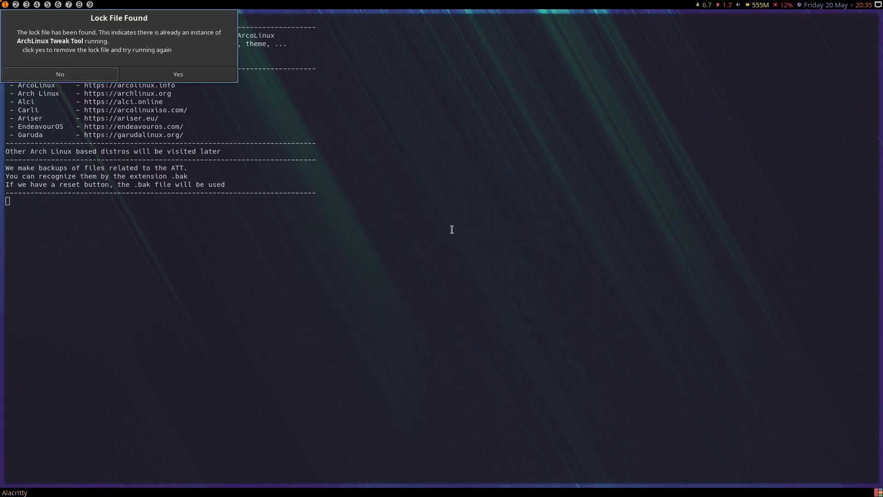
{"action": "left_click", "coordinate": [197, 73]}
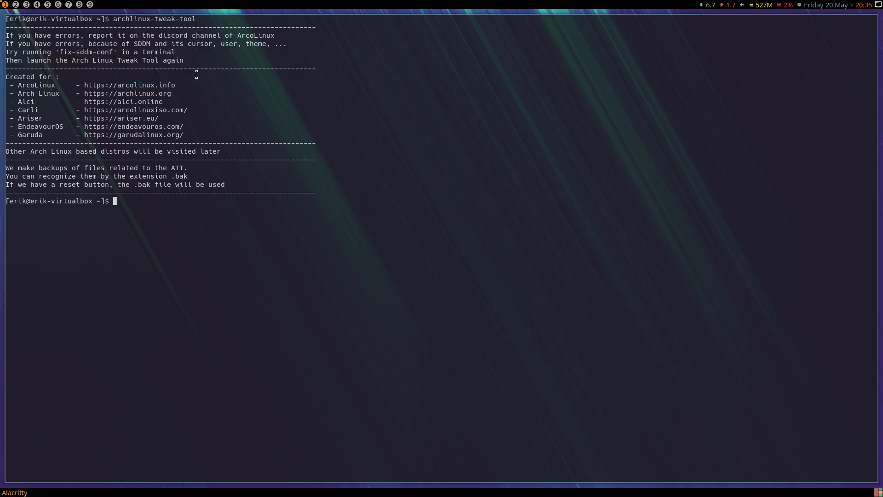
- Rerun archlinux-tweak-tool from the terminal and authenticate with the account password
{"action": "key", "text": "Up"}
{"action": "key", "text": "Return"}
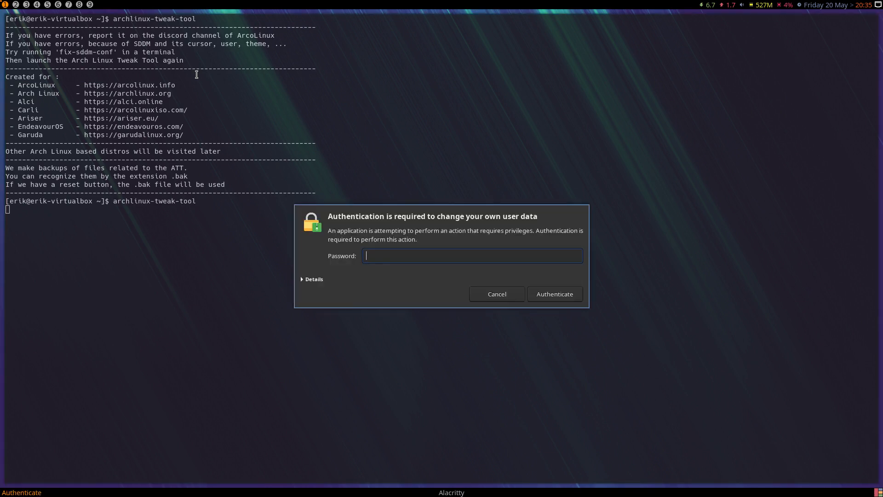
{"action": "key", "text": "Return"}
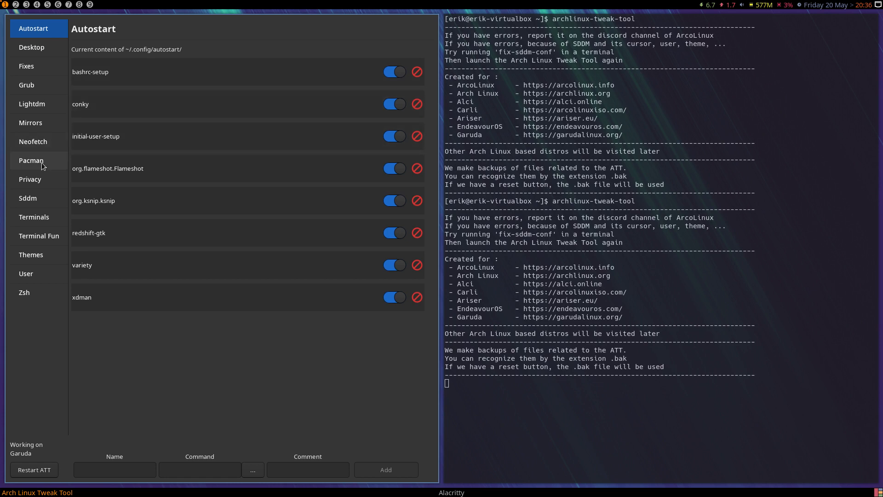
- In the theme switcher, choose the blackburn theme for AwesomeWM
{"action": "left_click", "coordinate": [43, 260]}
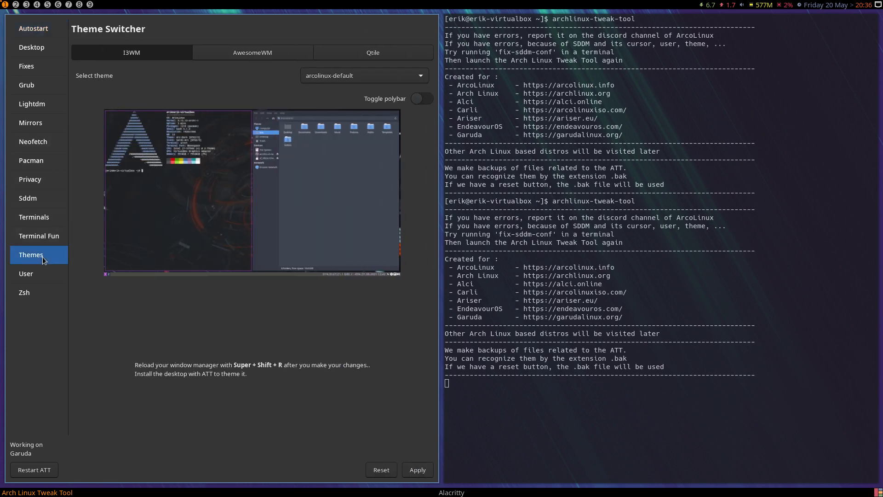
{"action": "left_click", "coordinate": [245, 57]}
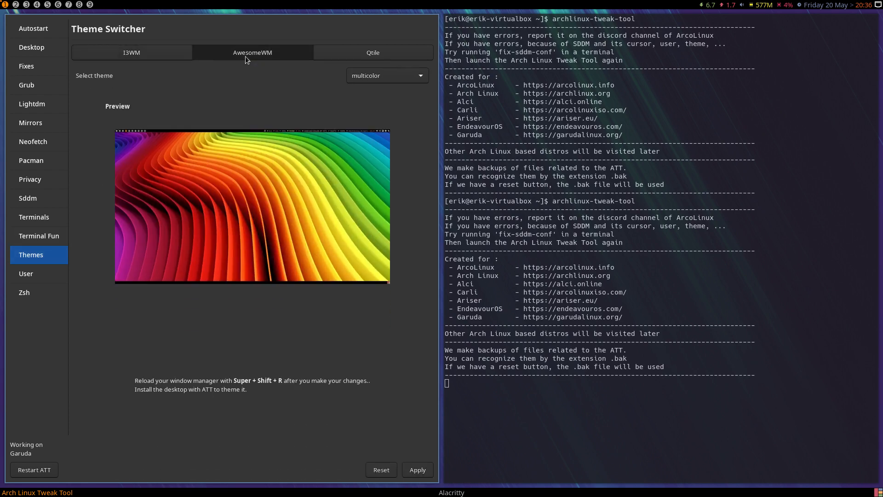
{"action": "left_click", "coordinate": [380, 77]}
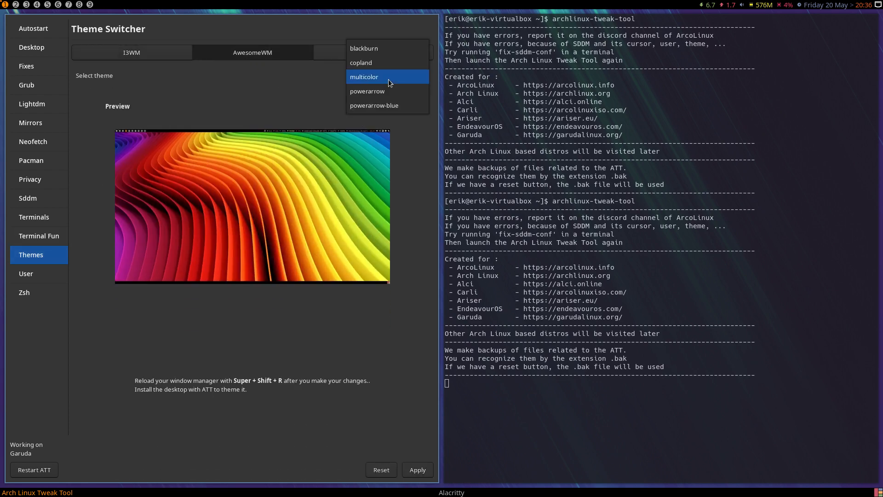
{"action": "left_click", "coordinate": [385, 53]}
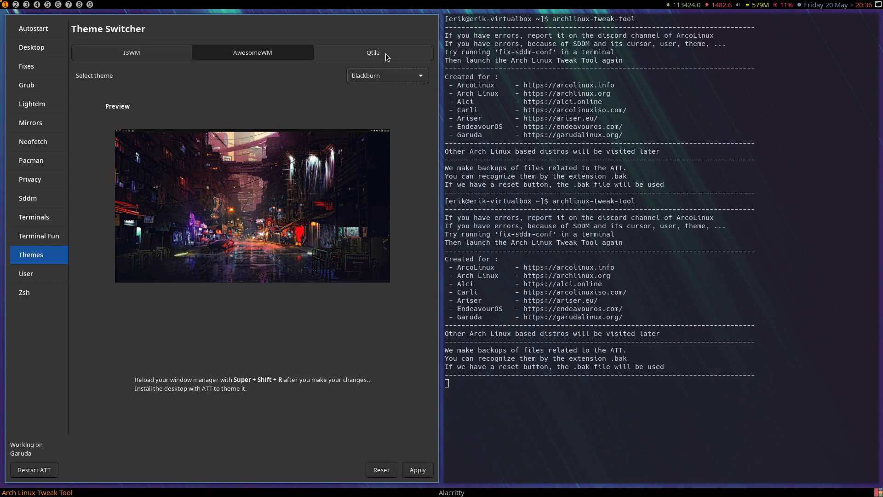
- Log out of the awesome session and log back in with the account password
{"action": "key", "text": "super+x"}
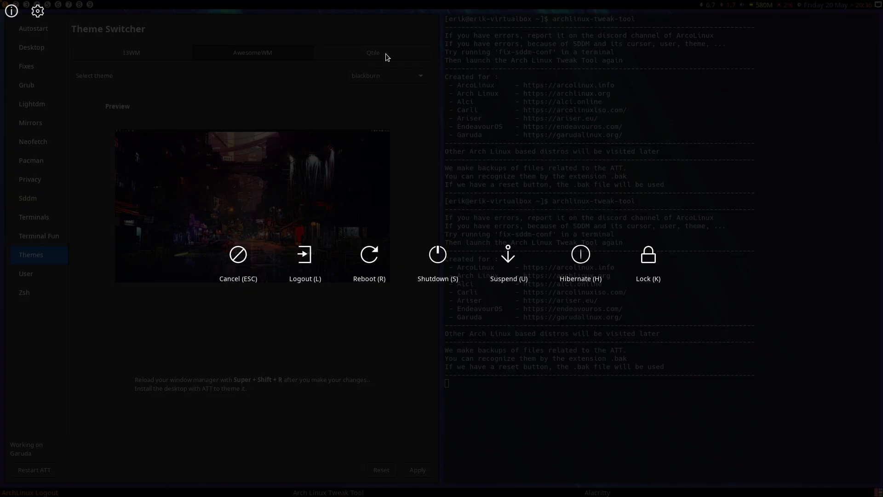
{"action": "key", "text": "l"}
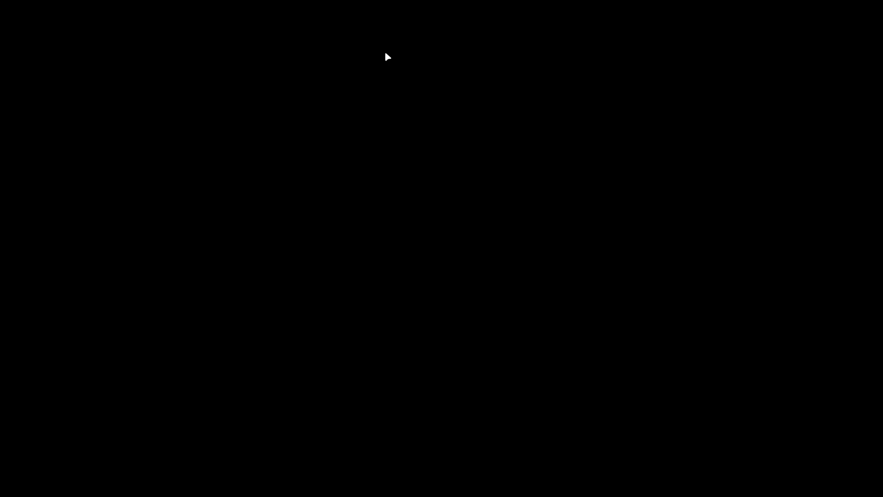
{"action": "type", "text": "••••"}
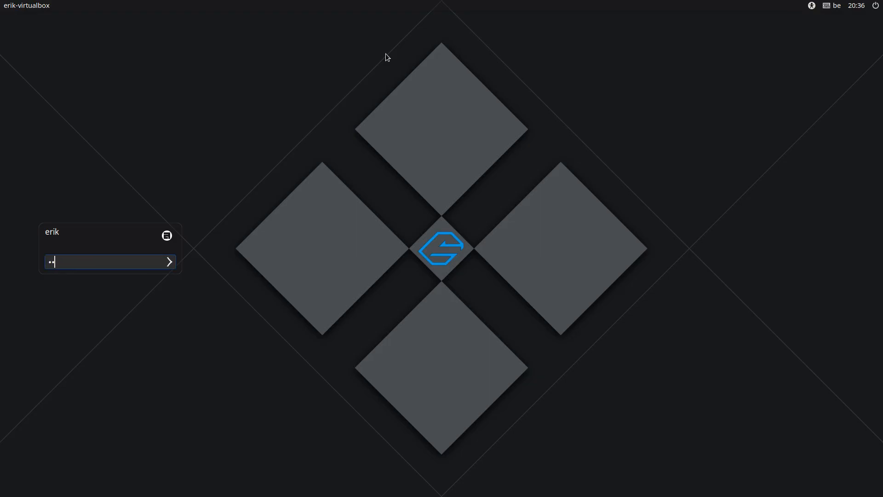
{"action": "key", "text": "Return"}
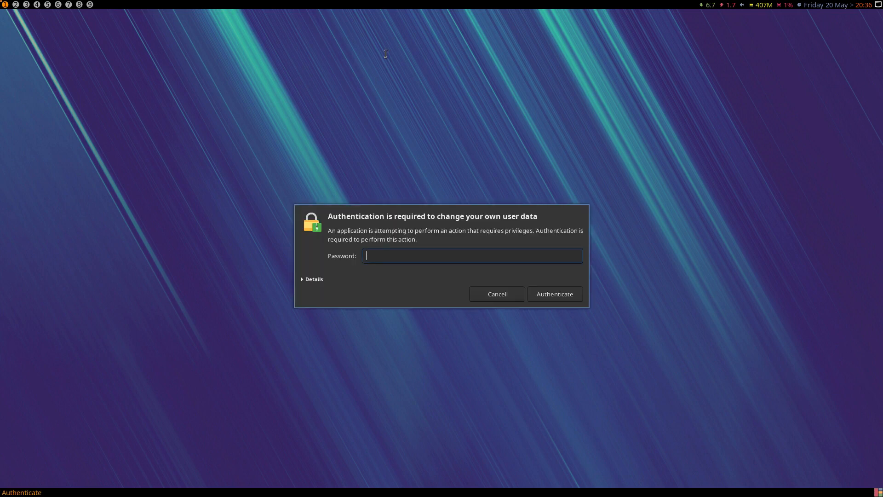
- Authenticate the startup request with the account password and agree to remove the Arch Linux Tweak Tool lock file
{"action": "type", "text": "•••"}
{"action": "key", "text": "Return"}
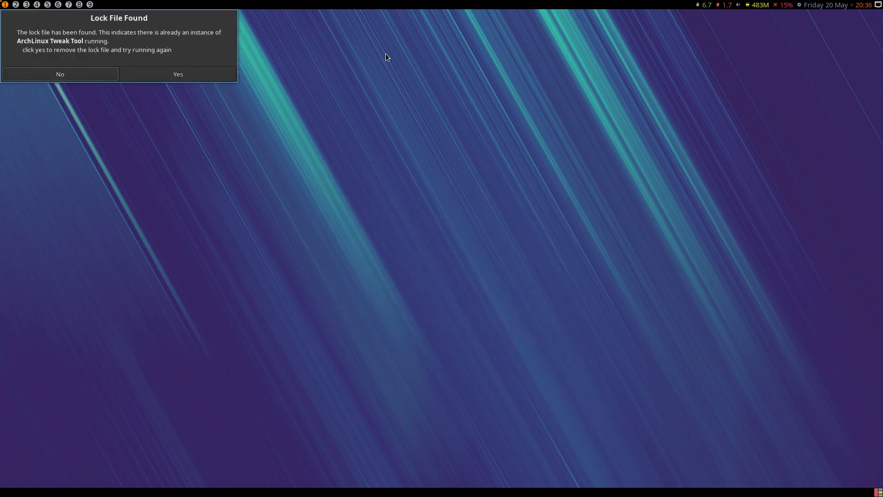
{"action": "left_click", "coordinate": [200, 80]}
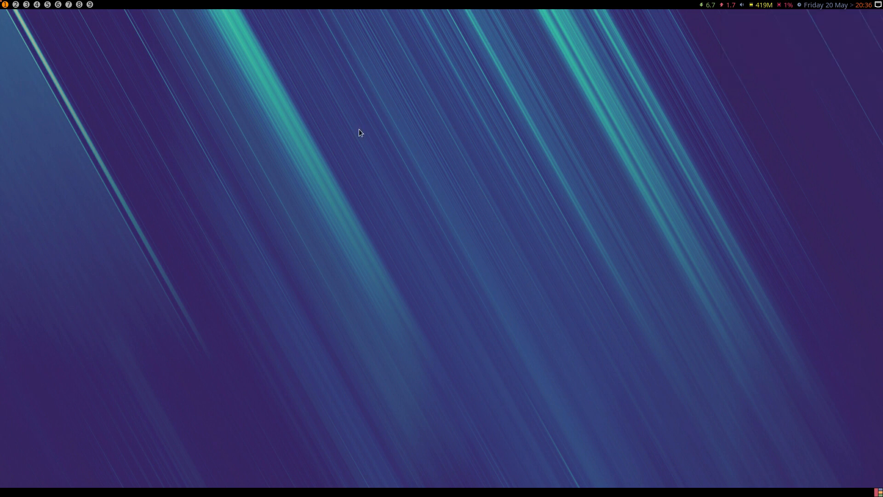
- Open a terminal, start archlinux-tweak-tool, and authenticate with the account password
{"action": "key", "text": "super+Return"}
{"action": "type", "text": "archlinux-tweak-tool"}
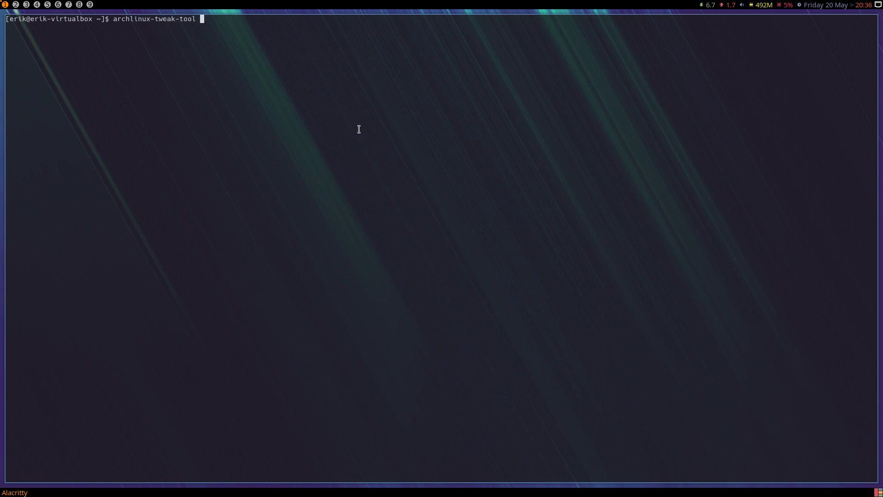
{"action": "key", "text": "Return"}
{"action": "type", "text": "••••"}
{"action": "key", "text": "Return"}
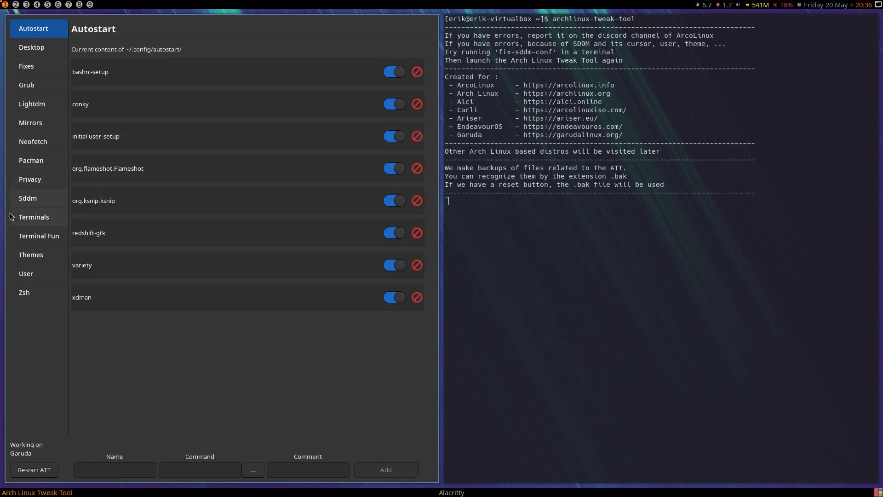
- Apply the copland theme to AwesomeWM in the theme switcher and reload the window manager
{"action": "left_click", "coordinate": [36, 258]}
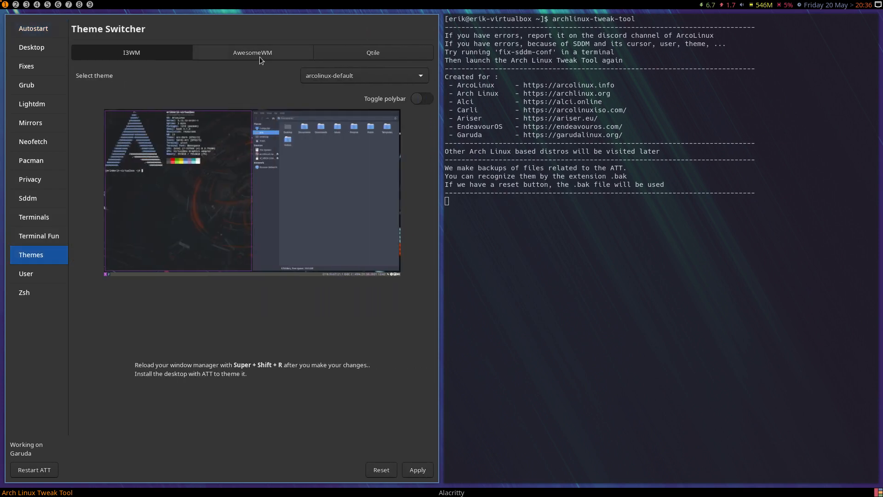
{"action": "left_click", "coordinate": [260, 57]}
{"action": "left_click", "coordinate": [352, 79]}
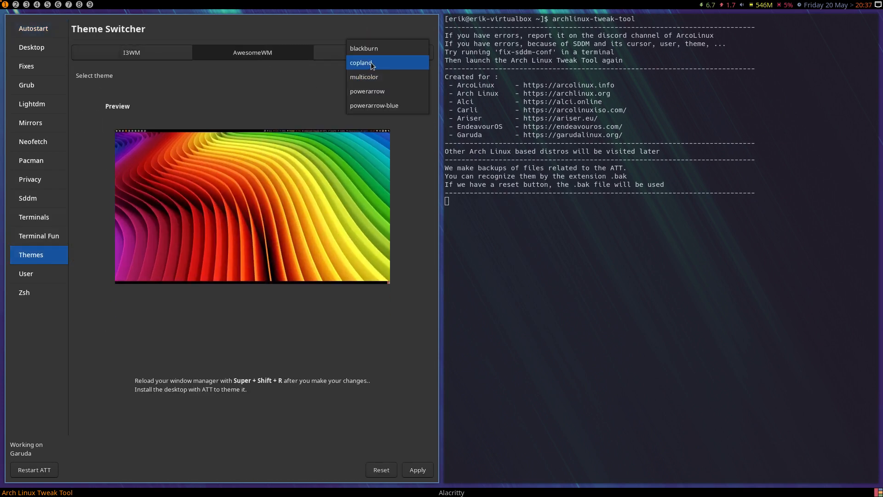
{"action": "left_click", "coordinate": [371, 62]}
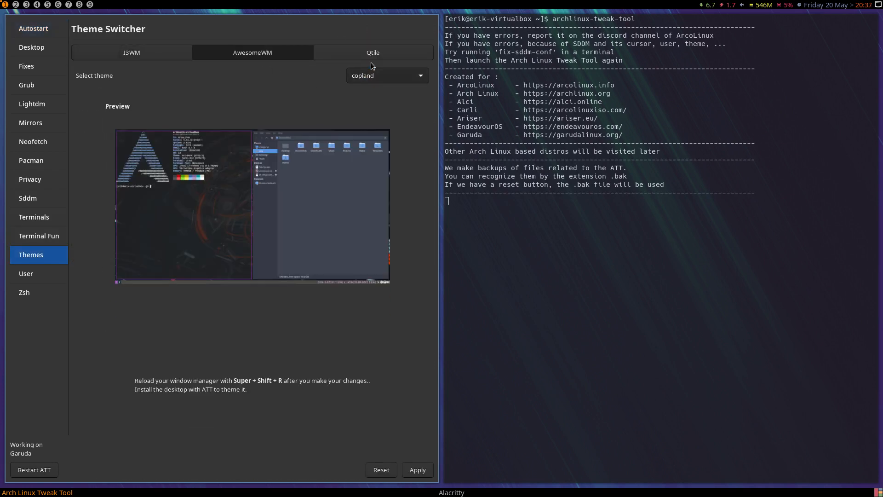
{"action": "left_click", "coordinate": [429, 473]}
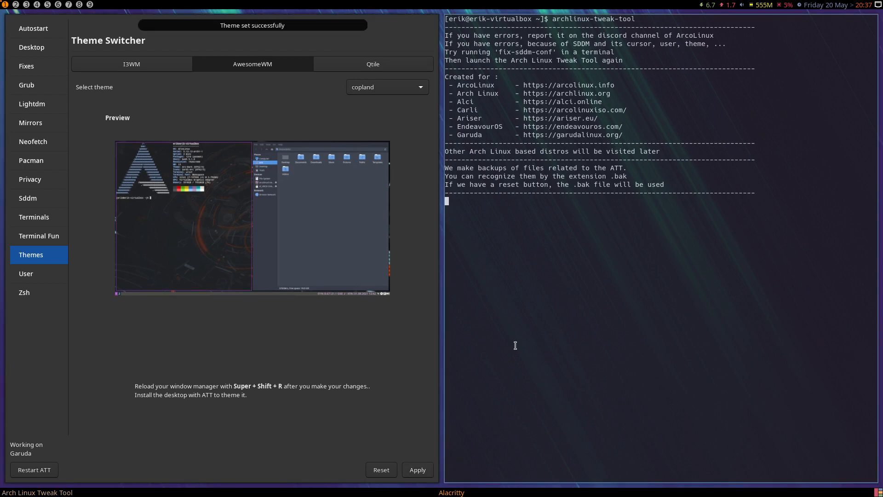
{"action": "key", "text": "super+shift+r"}
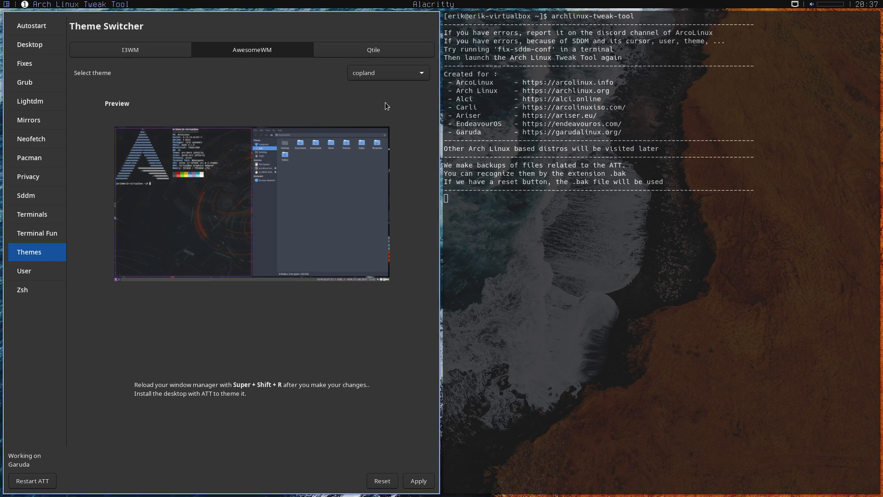
- Apply the blackburn theme to AwesomeWM and reload the window manager
{"action": "left_click", "coordinate": [383, 78]}
{"action": "left_click", "coordinate": [382, 62]}
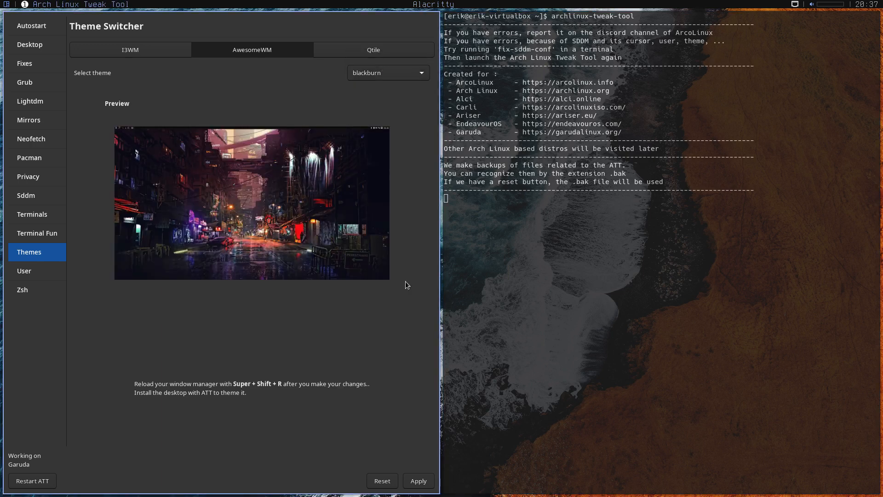
{"action": "left_click", "coordinate": [419, 480]}
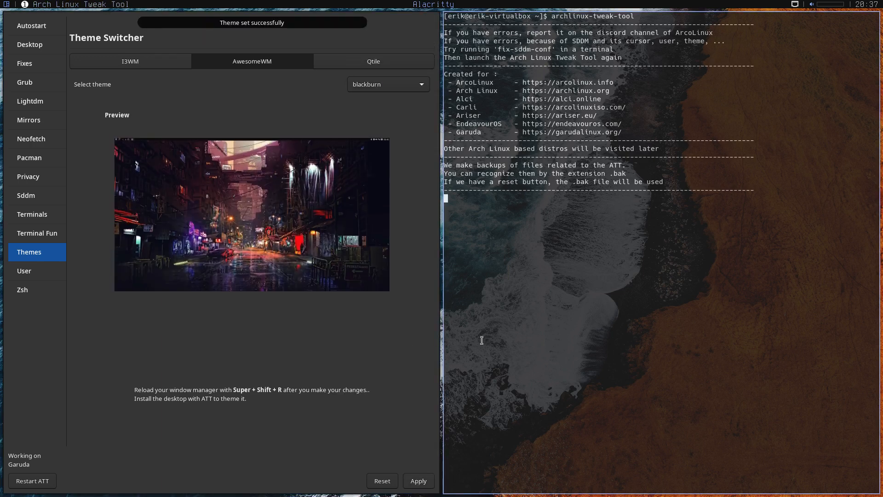
{"action": "key", "text": "super+shift+r"}
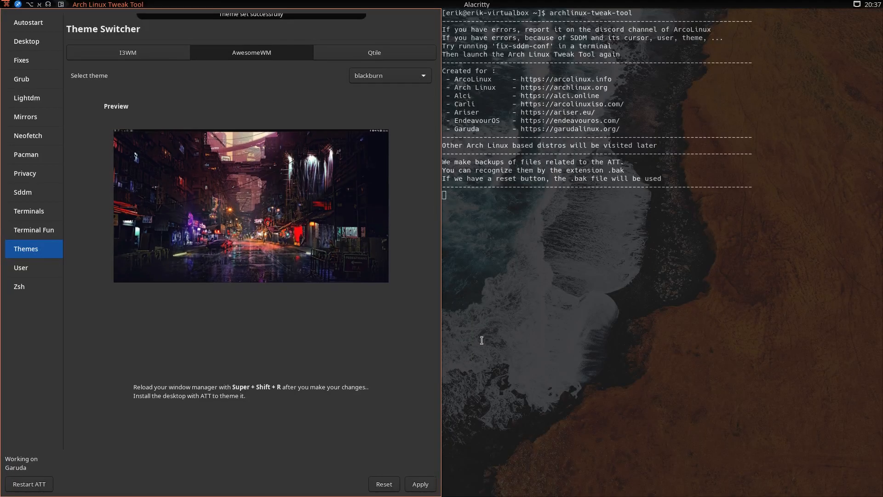
- Apply the powerarrow theme to AwesomeWM and reload the window manager
{"action": "left_click", "coordinate": [378, 75]}
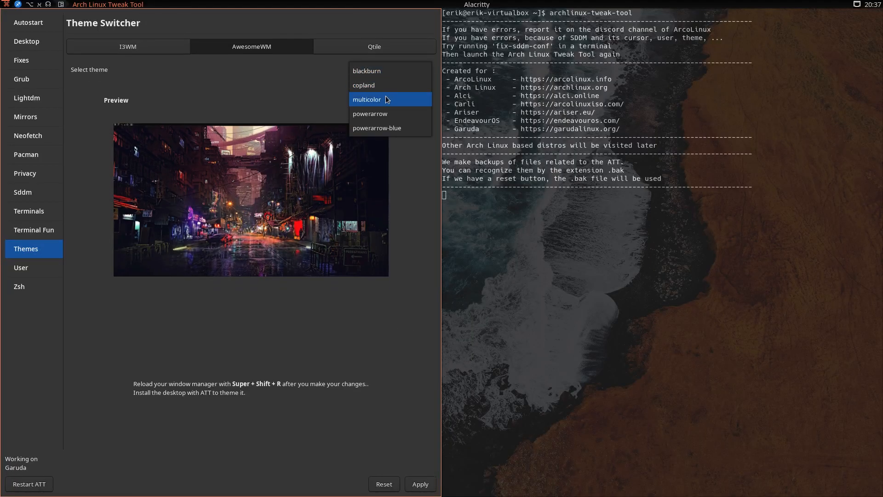
{"action": "left_click", "coordinate": [385, 114]}
{"action": "left_click", "coordinate": [417, 484]}
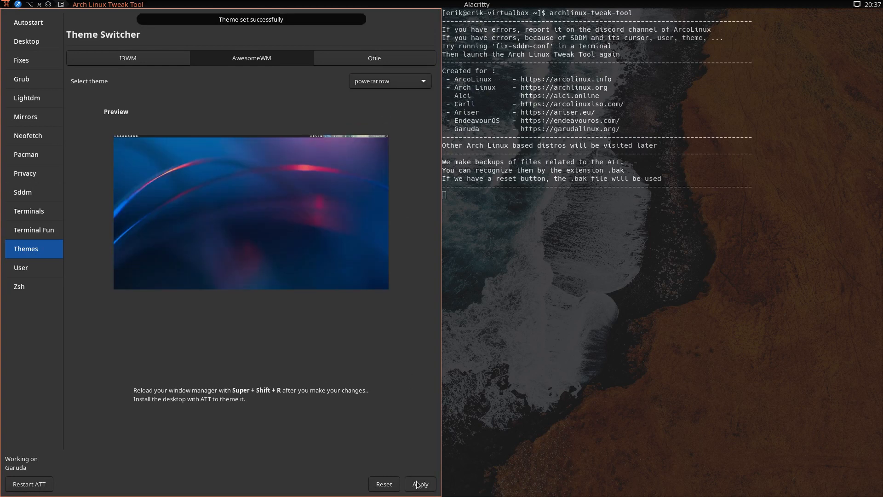
{"action": "key", "text": "super+shift+r"}
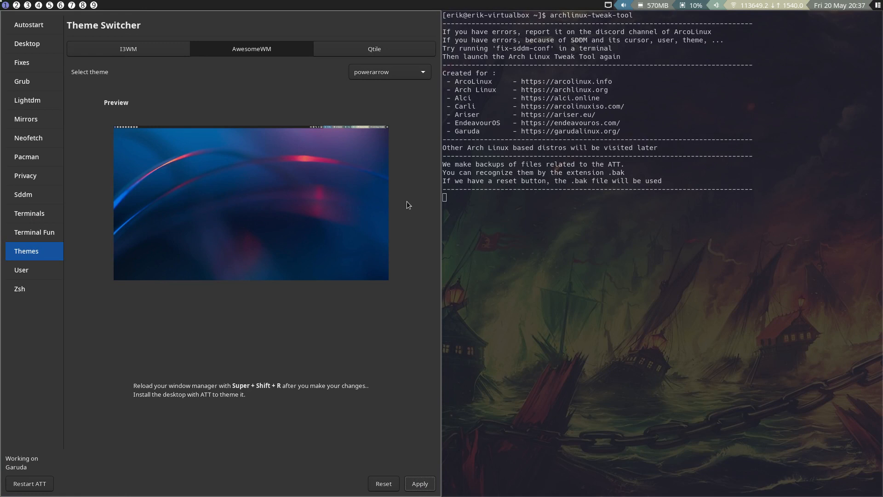
- Apply the powerarrow-blue theme to AwesomeWM and reload the window manager
{"action": "left_click", "coordinate": [400, 77]}
{"action": "left_click", "coordinate": [404, 87]}
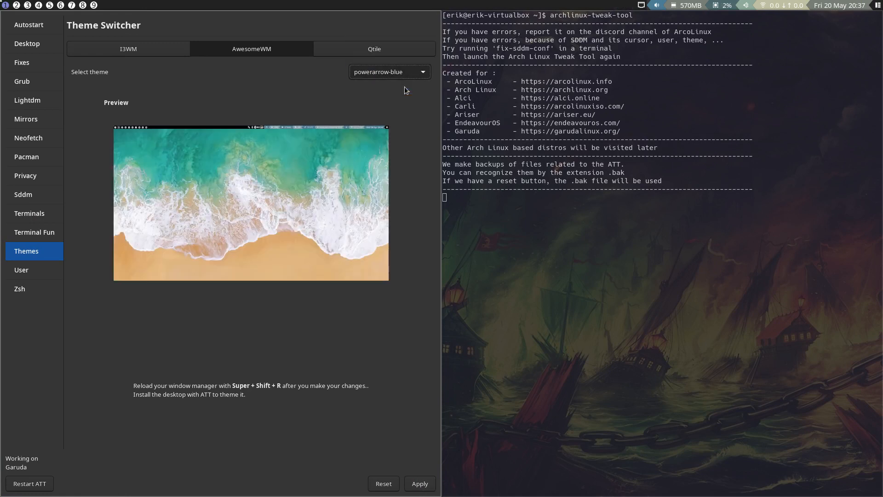
{"action": "left_click", "coordinate": [420, 484]}
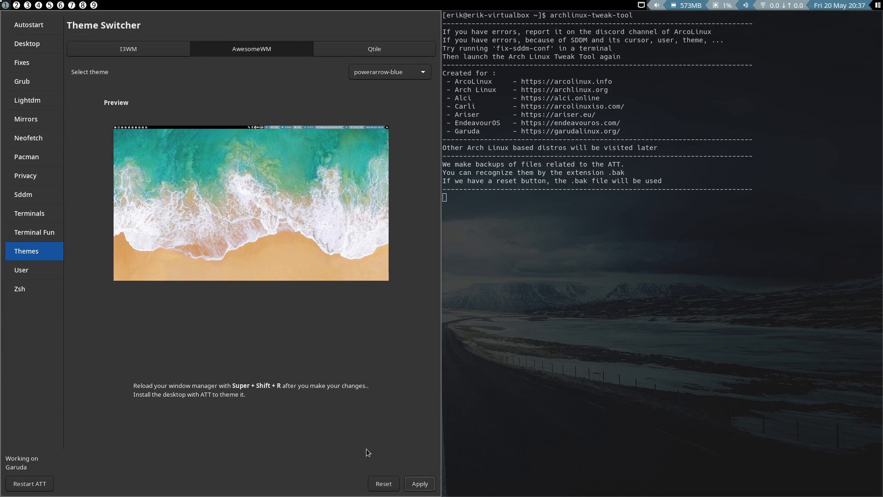
- Log out of awesome, choose the i3 session at the login screen, and log in with the account password
{"action": "key", "text": "super+x"}
{"action": "left_click", "coordinate": [311, 274]}
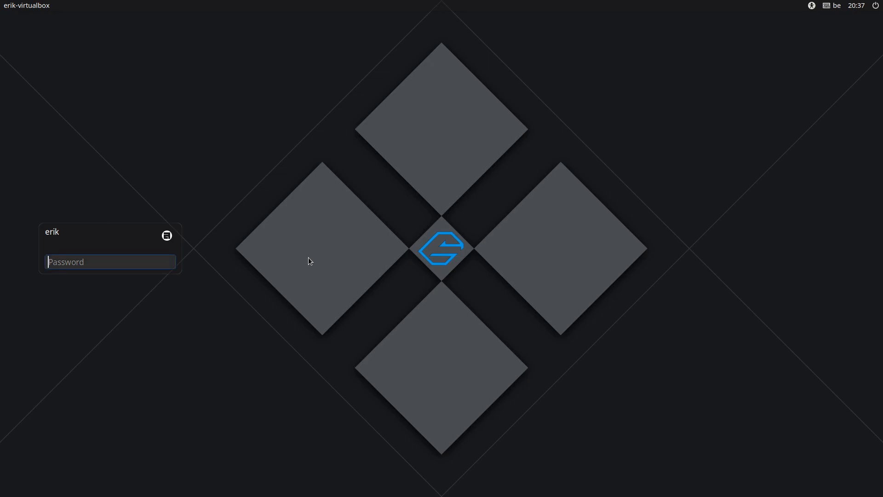
{"action": "left_click", "coordinate": [168, 235]}
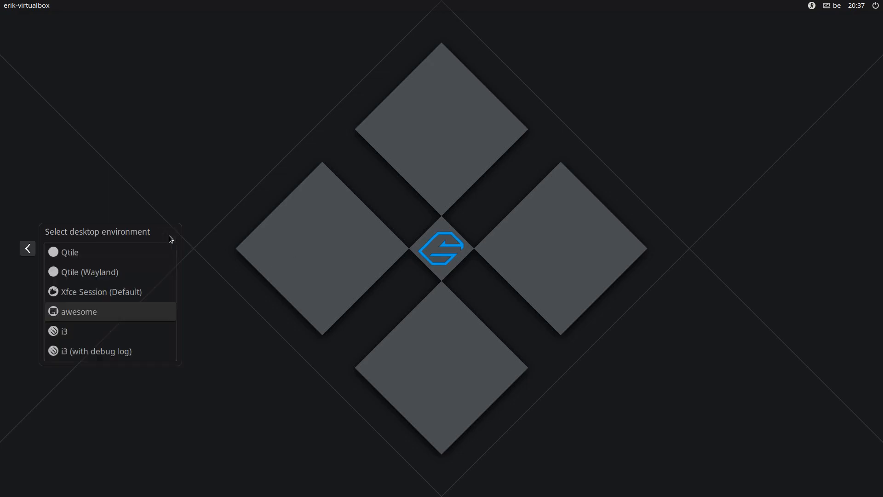
{"action": "left_click", "coordinate": [90, 330]}
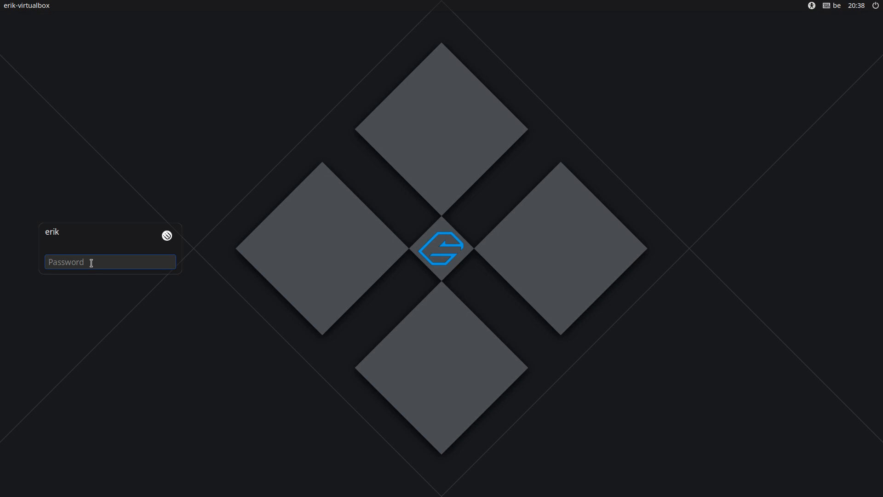
{"action": "type", "text": "•••••"}
{"action": "key", "text": "Return"}
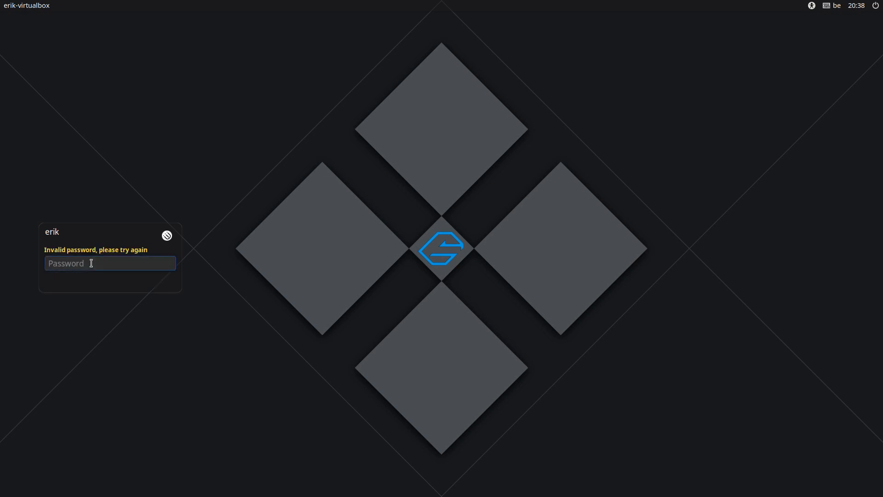
{"action": "type", "text": "••••"}
{"action": "key", "text": "Return"}
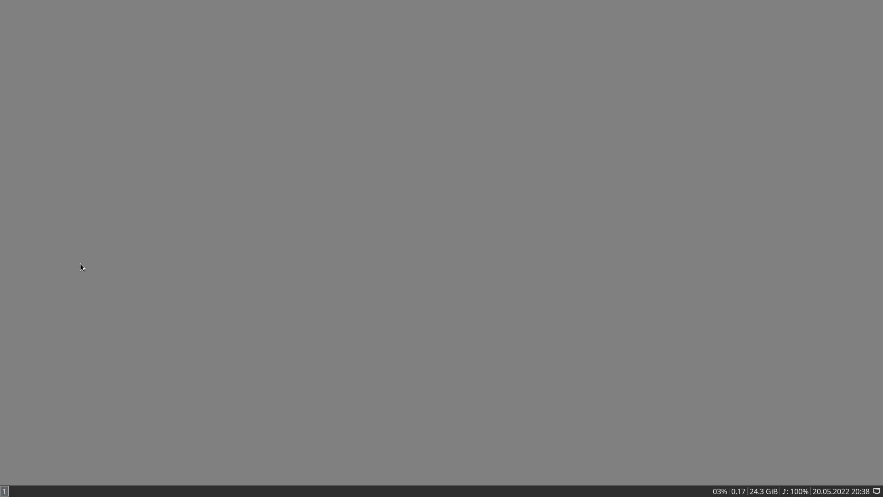
- Open a file manager, go to the .config/i3 folder in the home directory, and select the config file
{"action": "key", "text": "super+shift+Return"}
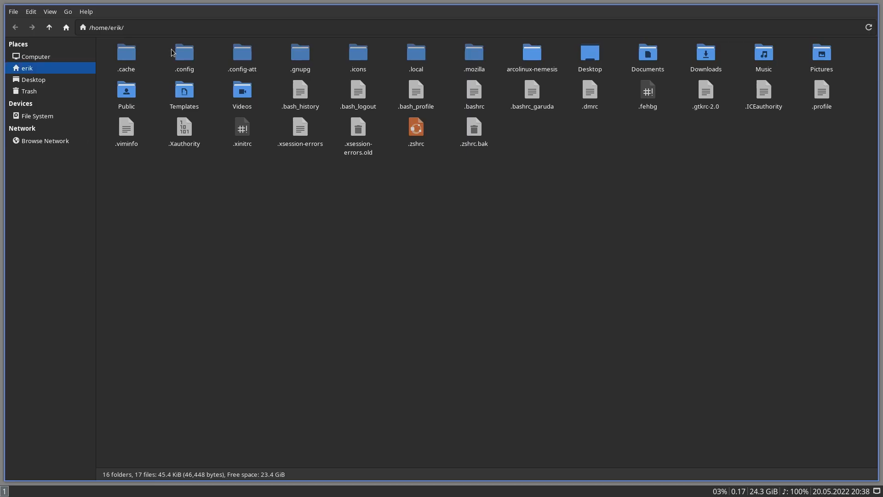
{"action": "double_click", "coordinate": [184, 55]}
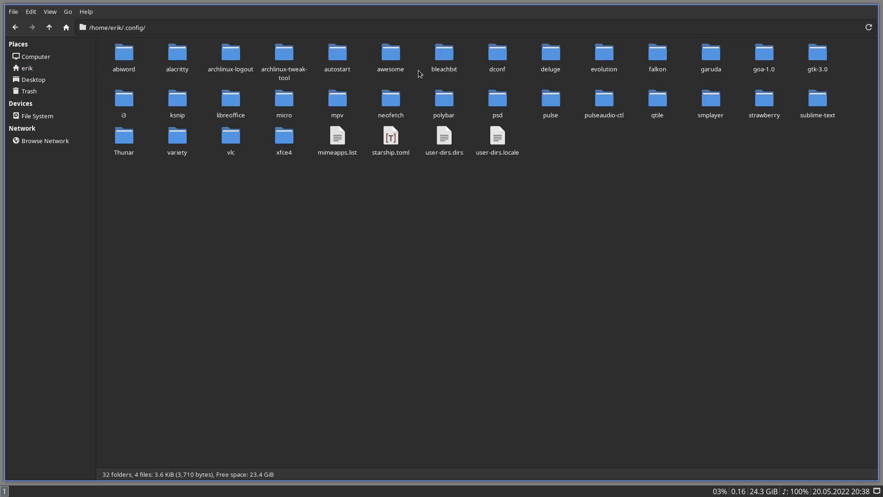
{"action": "double_click", "coordinate": [125, 101]}
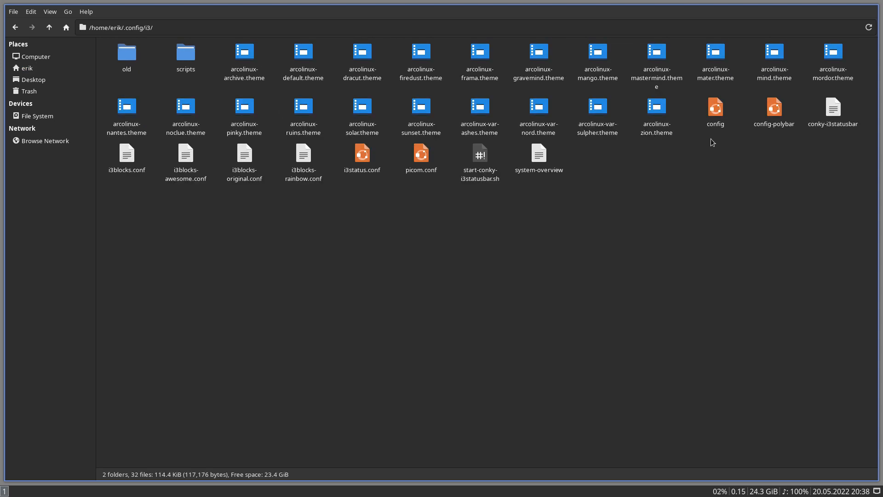
{"action": "left_click_drag", "start_coordinate": [710, 139], "coordinate": [814, 101]}
{"action": "left_click", "coordinate": [739, 128]}
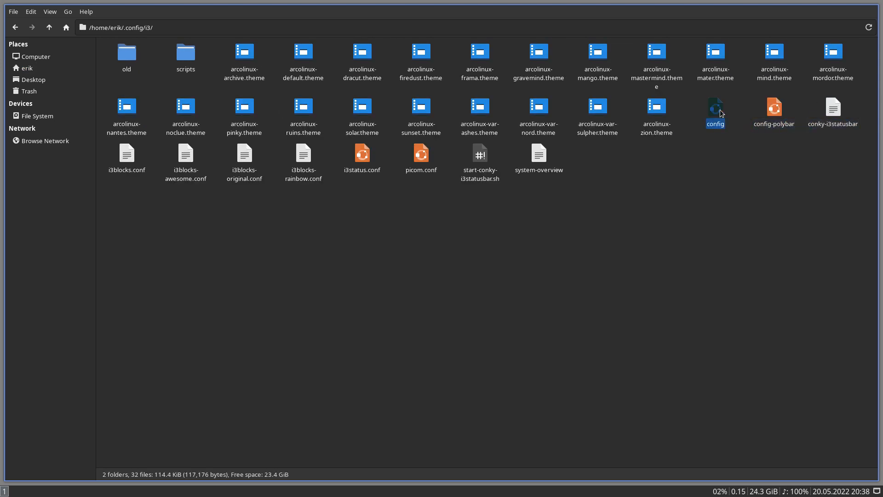
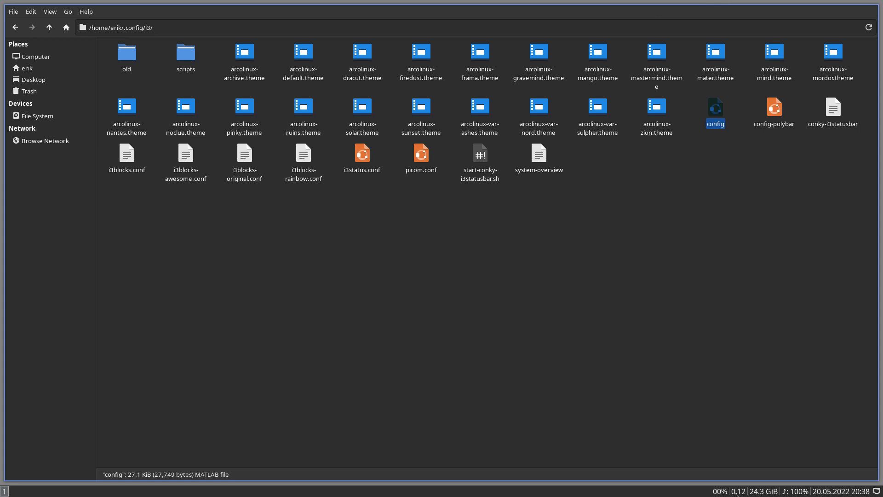
- Open the i3 config file in Sublime Text and make it the default application for this kind of file
{"action": "right_click", "coordinate": [716, 111]}
{"action": "mouse_move", "coordinate": [771, 130]}
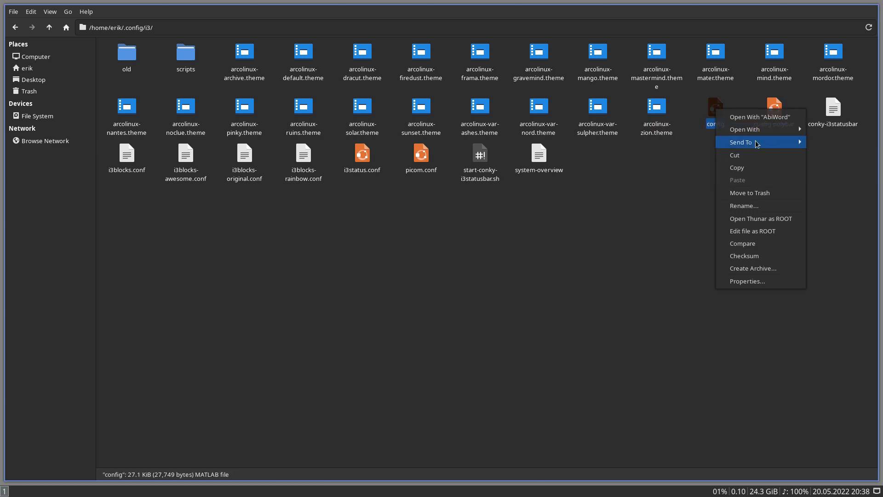
{"action": "left_click", "coordinate": [676, 180]}
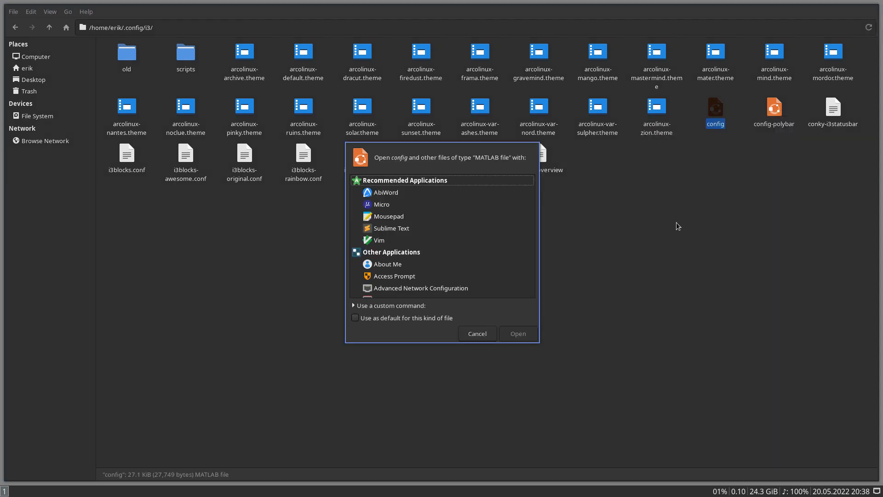
{"action": "left_click", "coordinate": [406, 229]}
{"action": "left_click", "coordinate": [402, 318]}
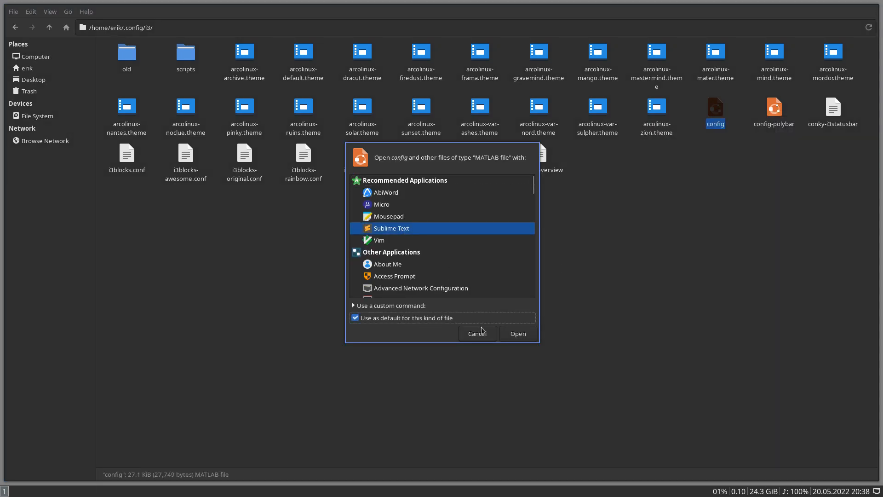
{"action": "left_click", "coordinate": [513, 334]}
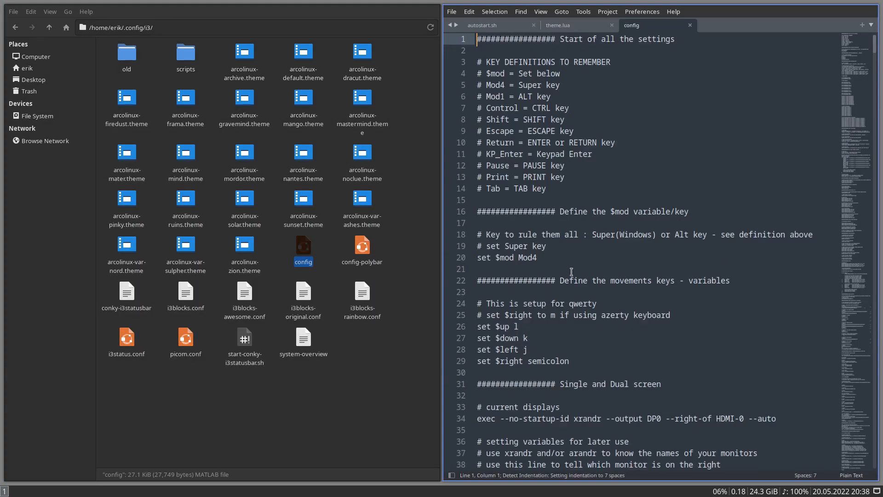
- Find feh in the i3 config, uncomment the wallpaper line for other Arch Linux based distros, save, and close the editor
{"action": "key", "text": "ctrl+f"}
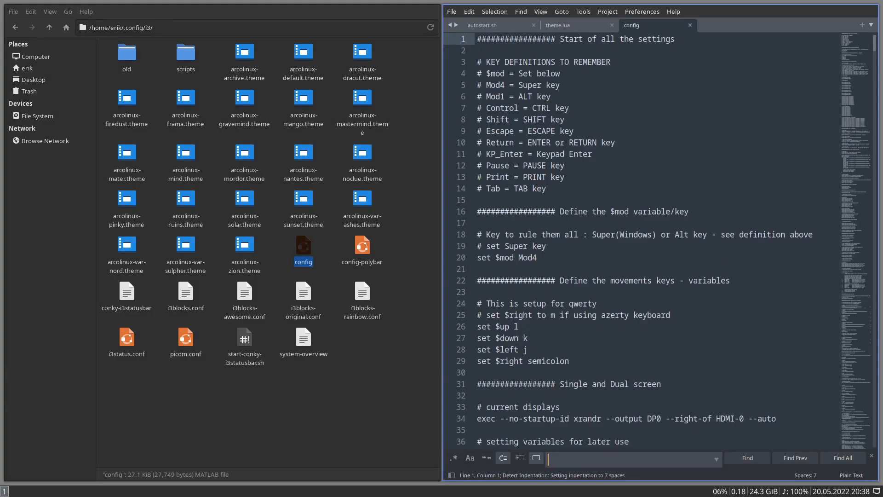
{"action": "type", "text": "feg"}
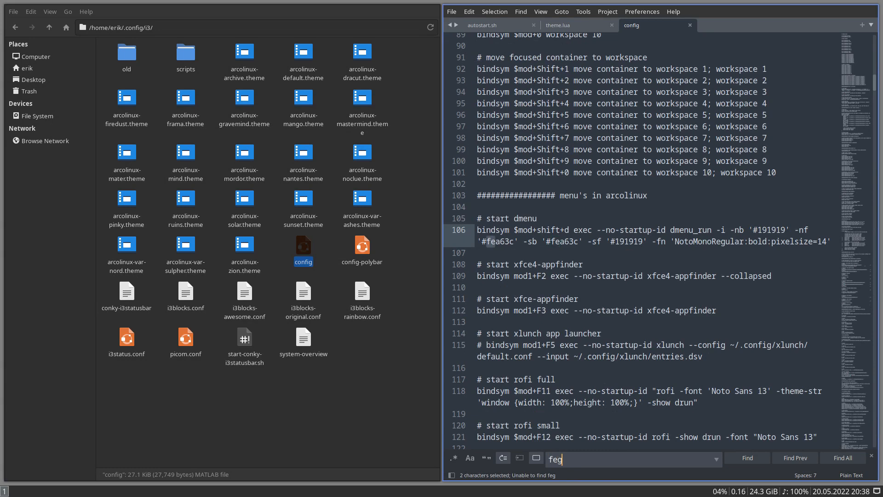
{"action": "key", "text": "BackSpace"}
{"action": "type", "text": "h"}
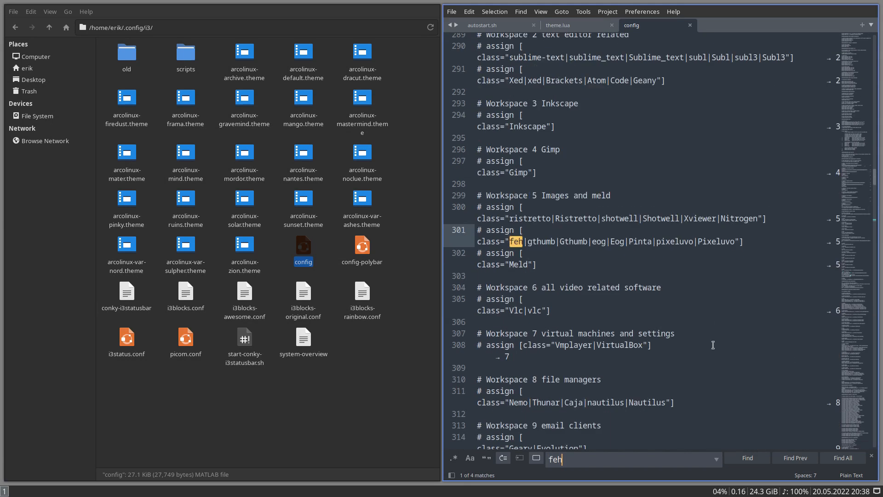
{"action": "left_click", "coordinate": [746, 459]}
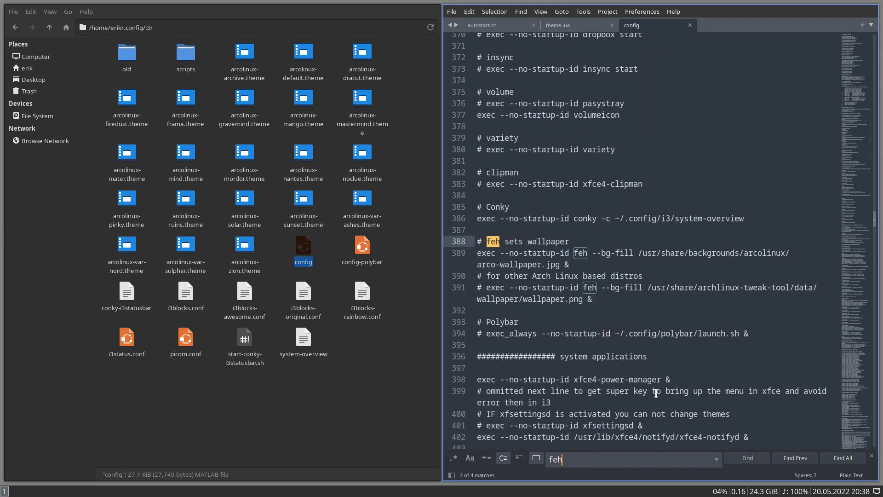
{"action": "key", "text": "super+f"}
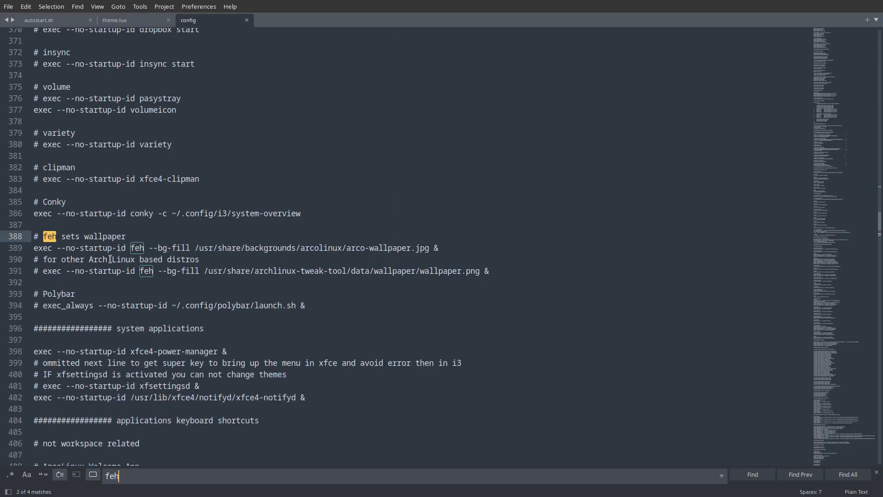
{"action": "left_click", "coordinate": [43, 271]}
{"action": "key", "text": "BackSpace"}
{"action": "key", "text": "BackSpace"}
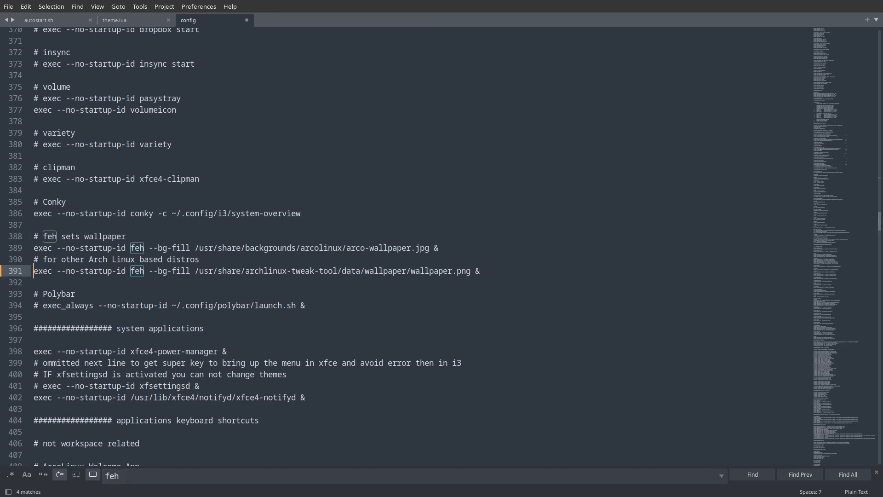
{"action": "key", "text": "ctrl+s"}
{"action": "key", "text": "super+q"}
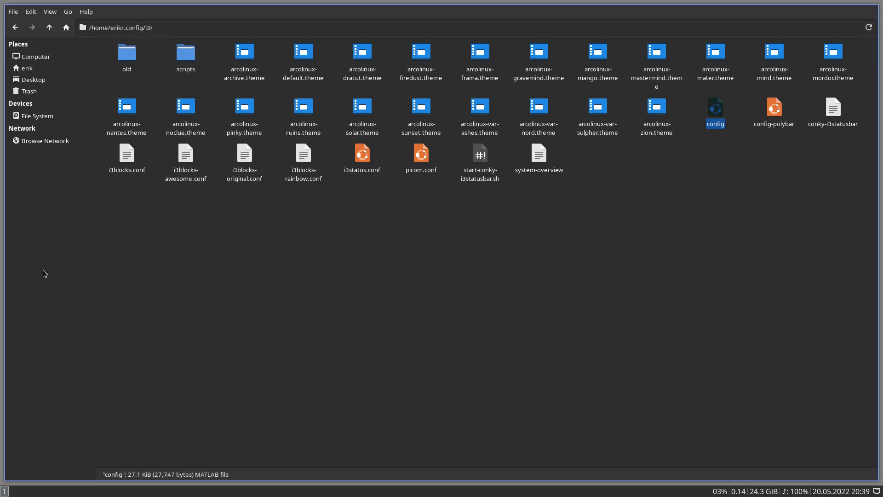
- Open config-polybar, find feh, uncomment the wallpaper line for other Arch Linux based distros, save, and close the editor
{"action": "double_click", "coordinate": [774, 107]}
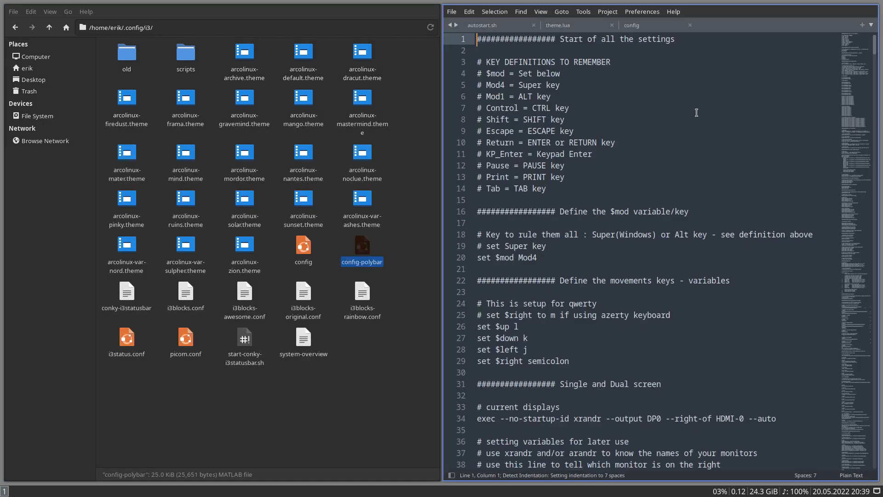
{"action": "key", "text": "ctrl+f"}
{"action": "type", "text": "feh"}
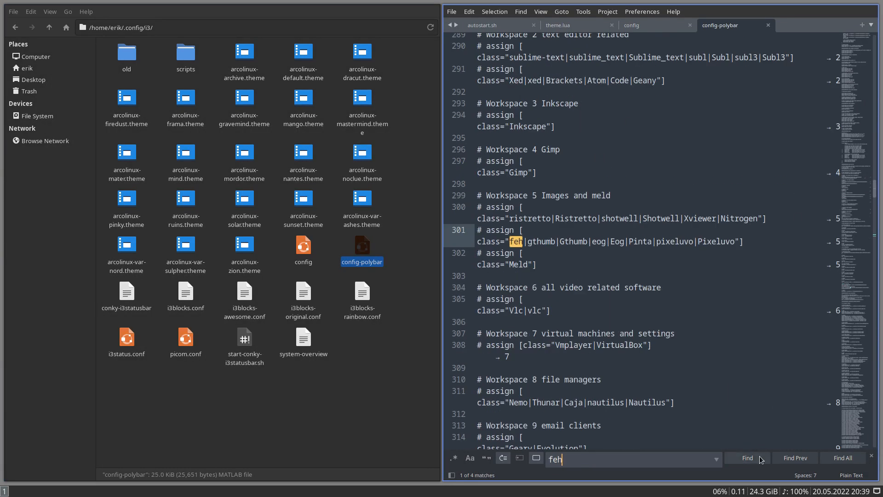
{"action": "left_click", "coordinate": [760, 457]}
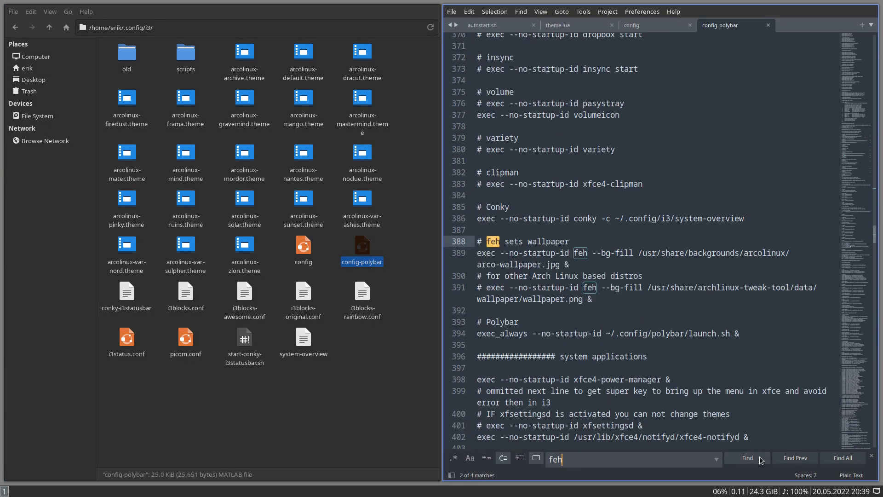
{"action": "left_click", "coordinate": [486, 287]}
{"action": "key", "text": "BackSpace"}
{"action": "key", "text": "BackSpace"}
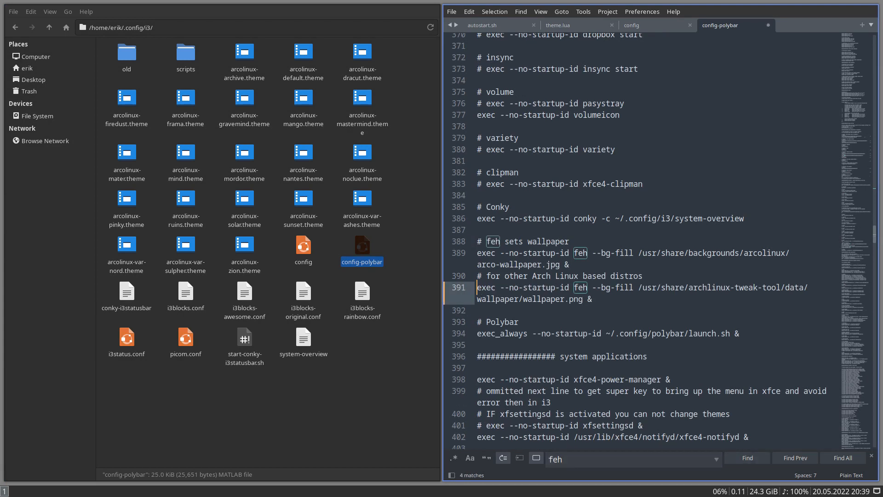
{"action": "key", "text": "ctrl+s"}
{"action": "key", "text": "super+q"}
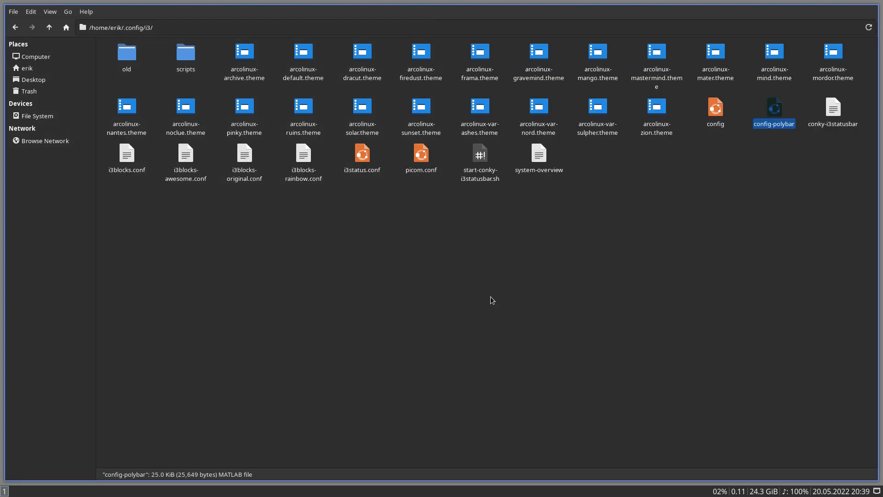
- Log out of i3 and log back in with the account password
{"action": "key", "text": "super+x"}
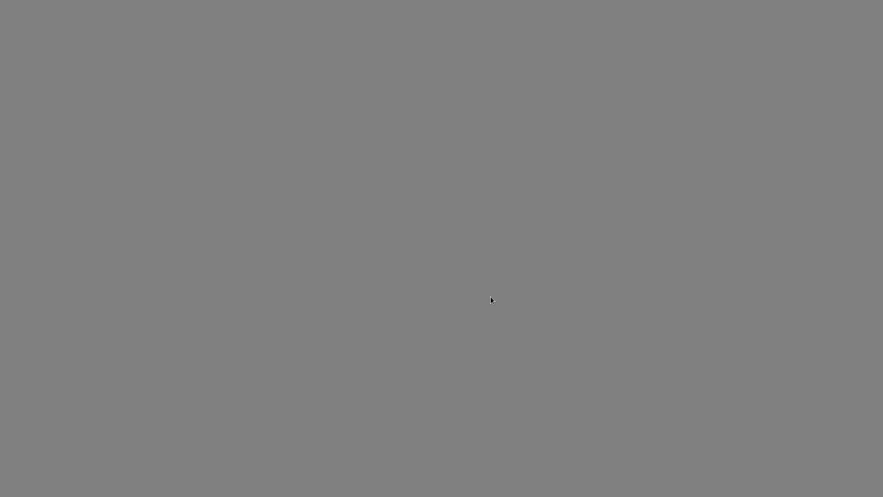
{"action": "key", "text": "l"}
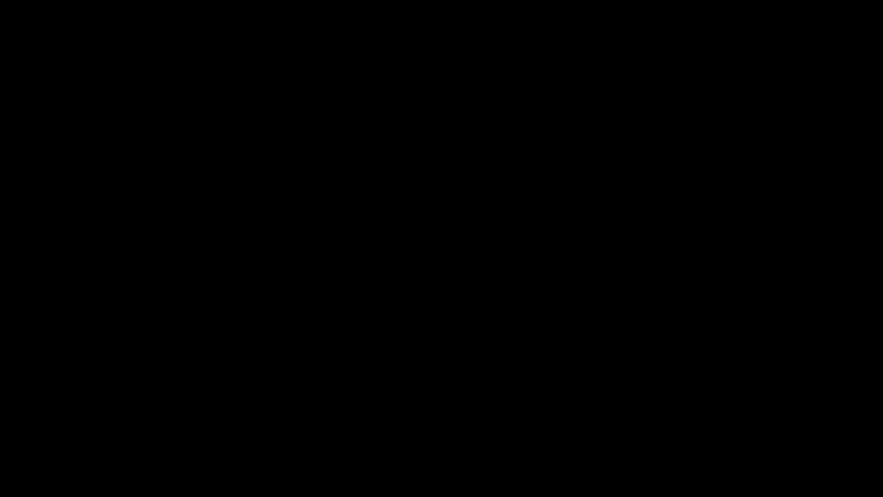
{"action": "type", "text": "••••"}
{"action": "key", "text": "Return"}
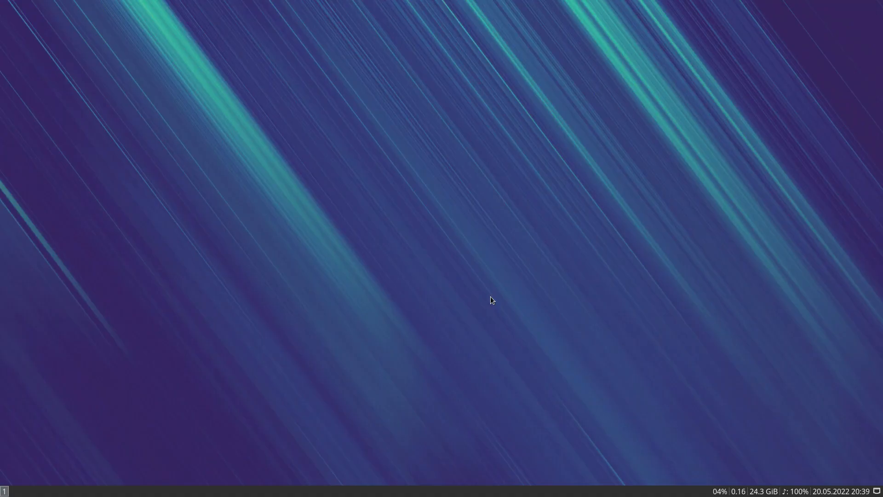
- Open a terminal and a file manager in i3, and briefly bring up dmenu and the logout screen
{"action": "key", "text": "super+Return"}
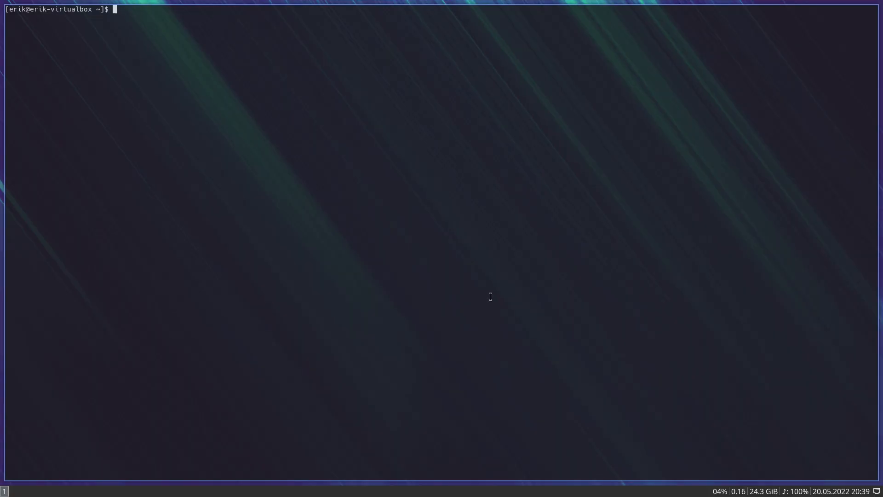
{"action": "key", "text": "super+shift+Return"}
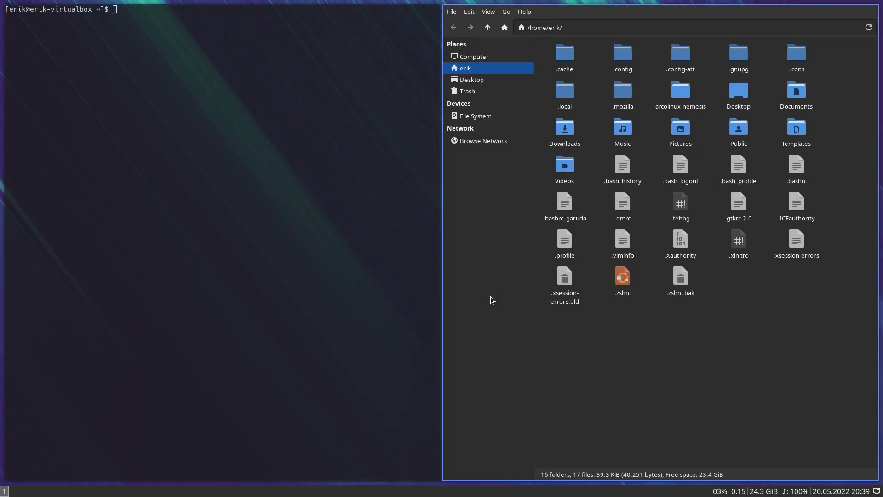
{"action": "key", "text": "super+shift+d"}
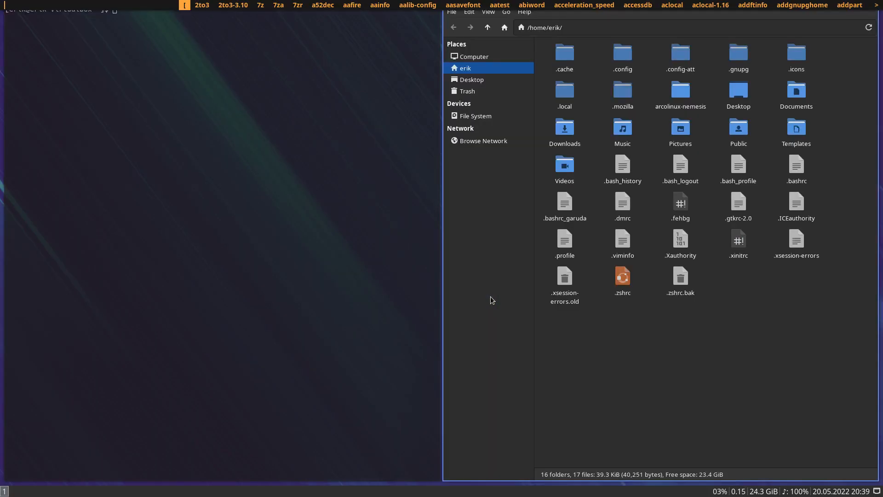
{"action": "key", "text": "Escape"}
{"action": "key", "text": "super+x"}
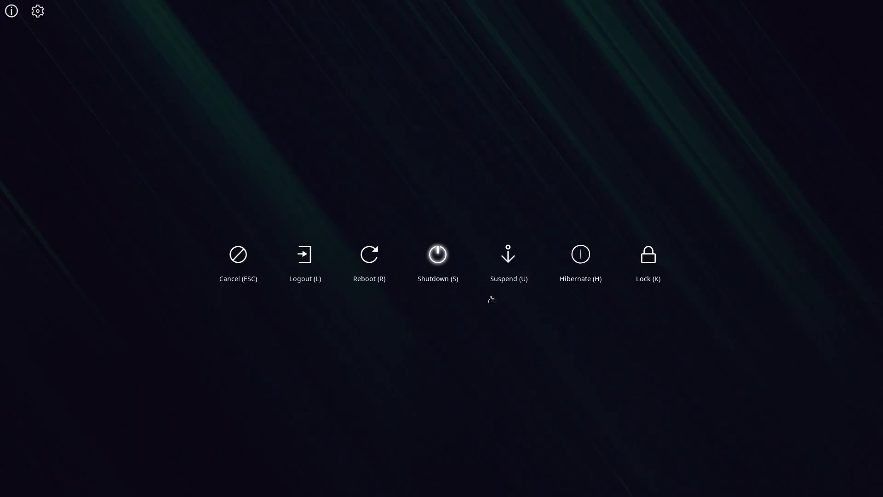
{"action": "key", "text": "Escape"}
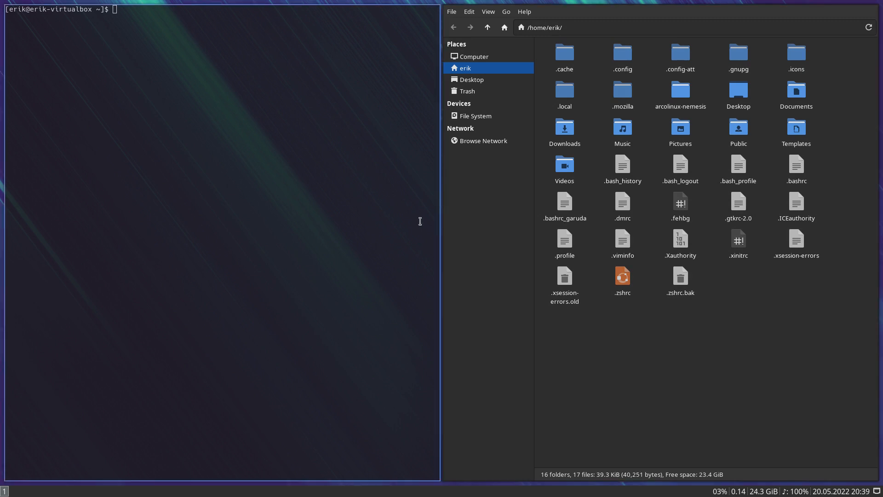
- Run archlinux-tweak-tool in the terminal, authenticate with the account password, and agree to remove the lock file
{"action": "type", "text": "archlinux-tweak-"}
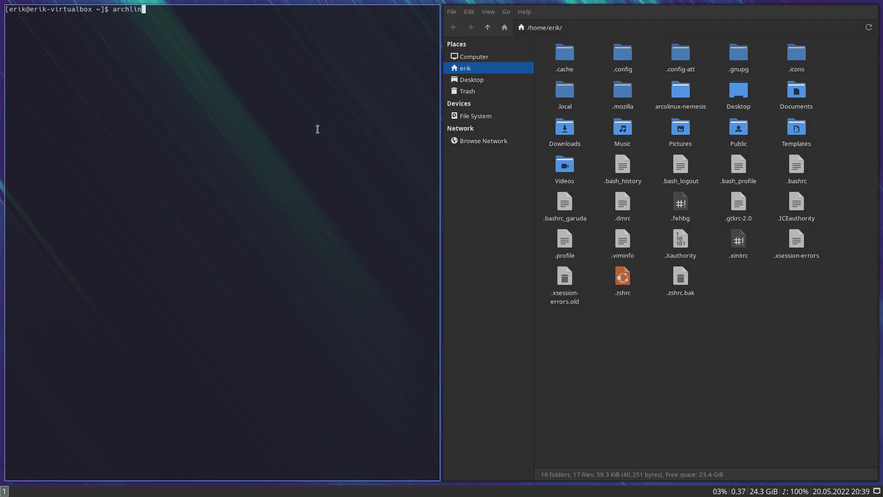
{"action": "key", "text": "Tab"}
{"action": "key", "text": "Return"}
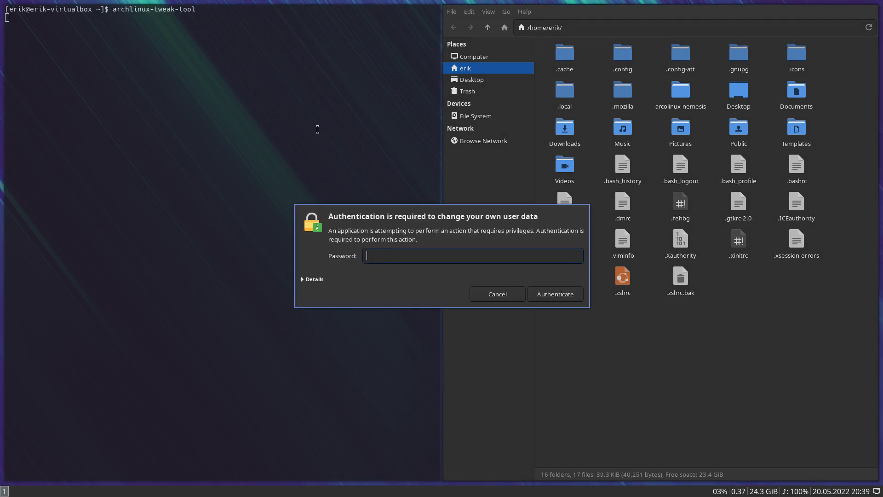
{"action": "type", "text": "••••"}
{"action": "key", "text": "Return"}
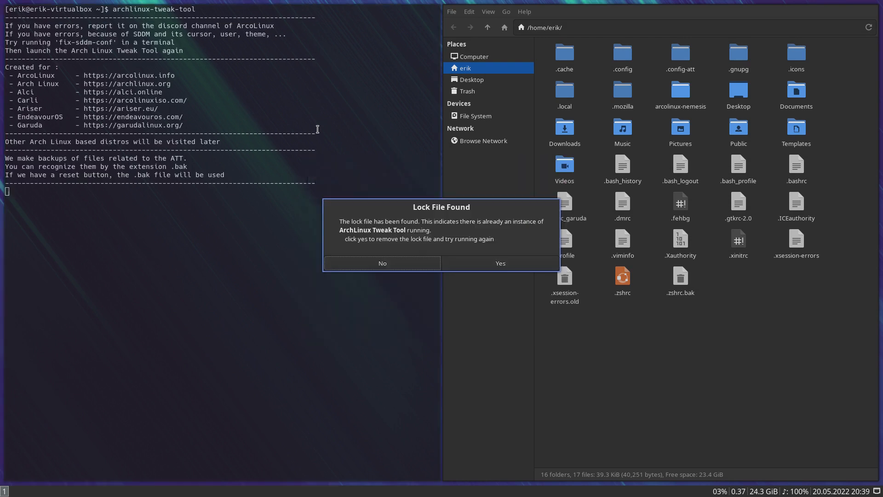
{"action": "left_click", "coordinate": [496, 265]}
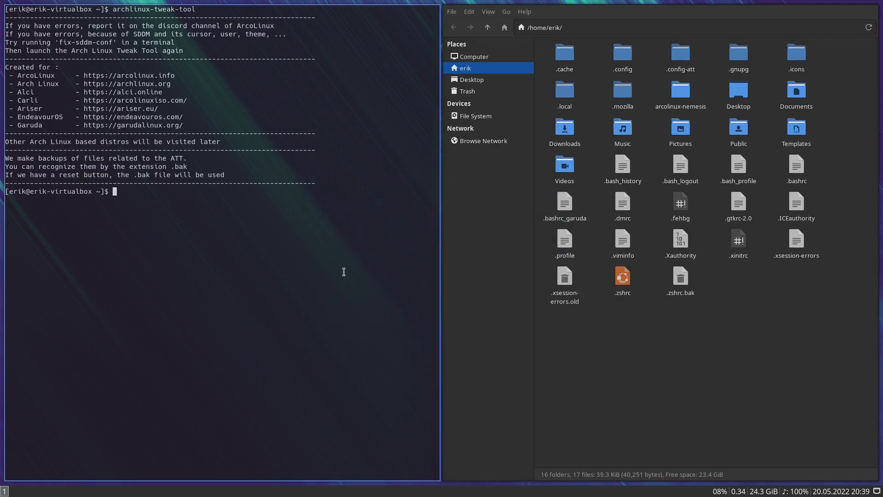
- Run archlinux-tweak-tool again, authenticate with the account password, and close the open windows
{"action": "key", "text": "Up"}
{"action": "key", "text": "Return"}
{"action": "type", "text": "••••"}
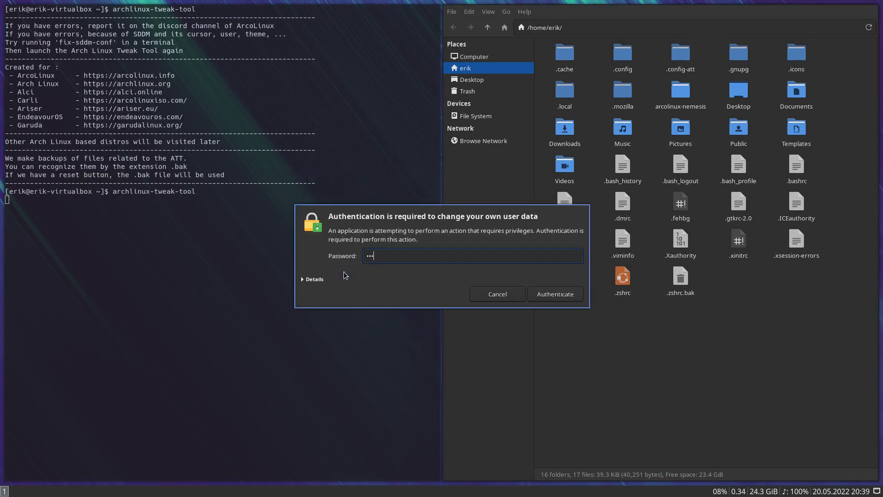
{"action": "key", "text": "Return"}
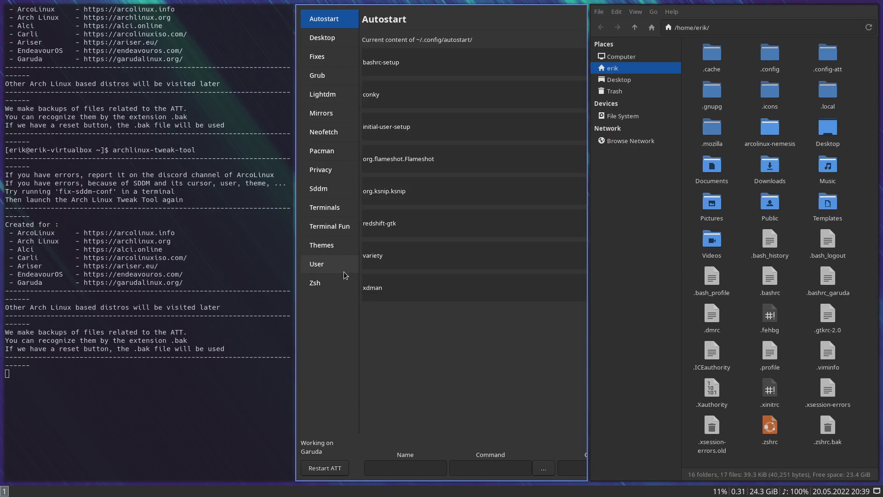
{"action": "key", "text": "super+shift+q"}
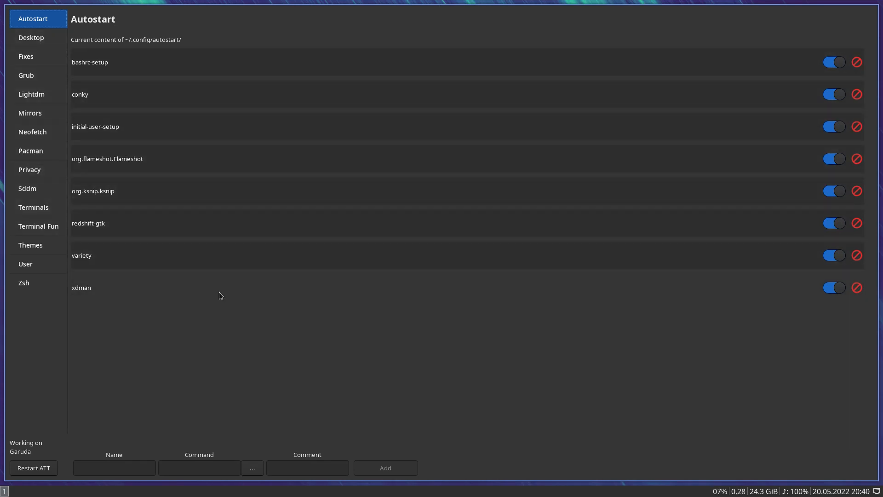
{"action": "key", "text": "super+shift+q"}
- Run archlinux-tweak-tool from a new terminal, authenticate with the account password, and show its i3 theme settings
{"action": "key", "text": "super+Return"}
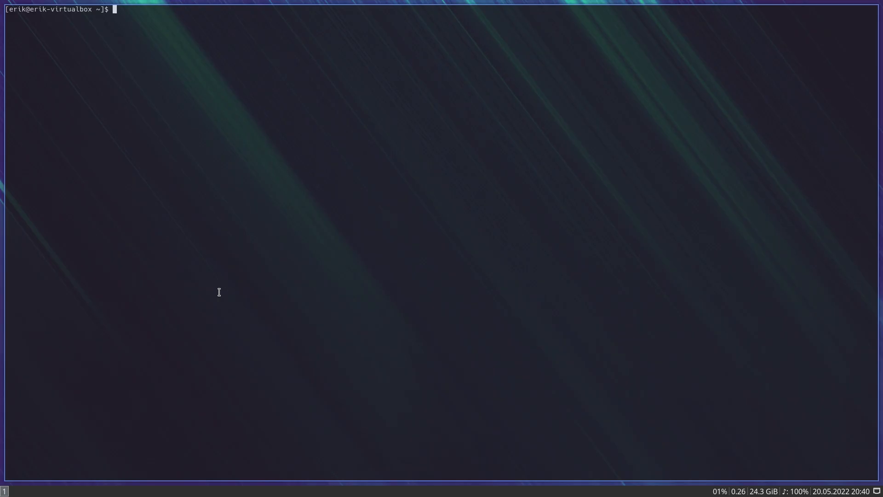
{"action": "type", "text": "archlinux-t"}
{"action": "key", "text": "Tab"}
{"action": "key", "text": "Return"}
{"action": "type", "text": "•••"}
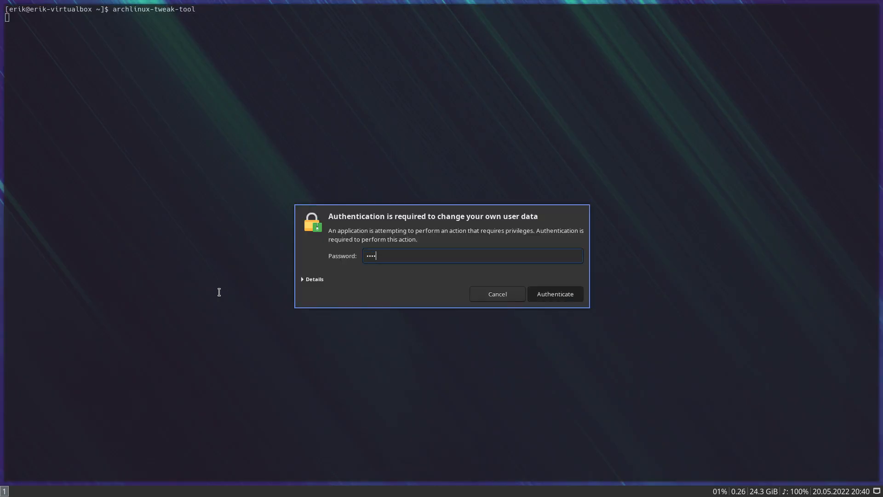
{"action": "key", "text": "Return"}
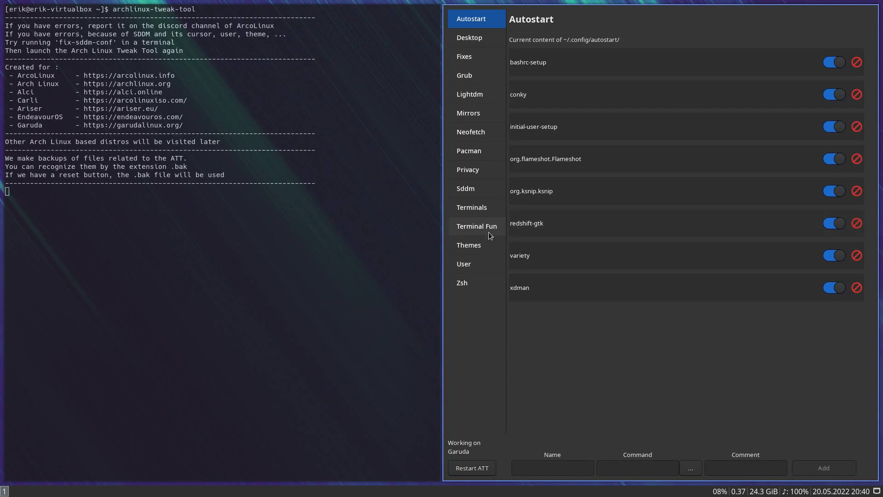
{"action": "left_click", "coordinate": [479, 246]}
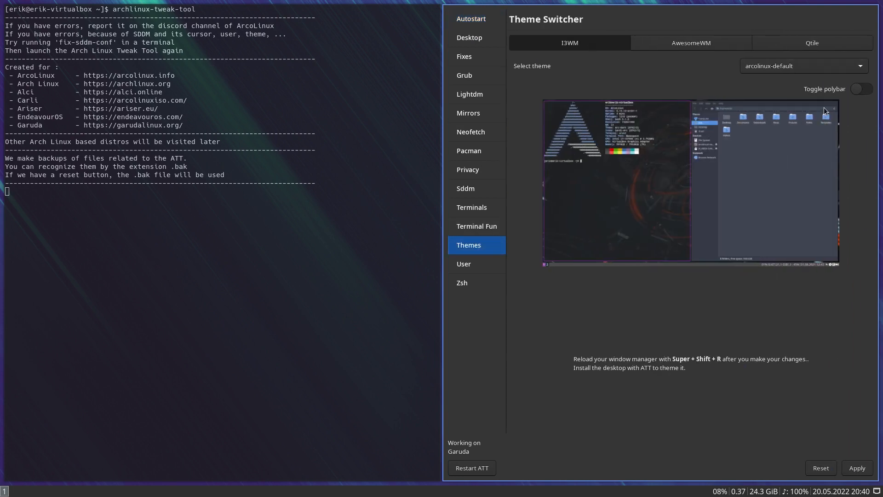
- Apply the arcolinux-archive theme and after it the arcolinux-dracut theme to i3, reloading the window manager each time
{"action": "left_click", "coordinate": [798, 67]}
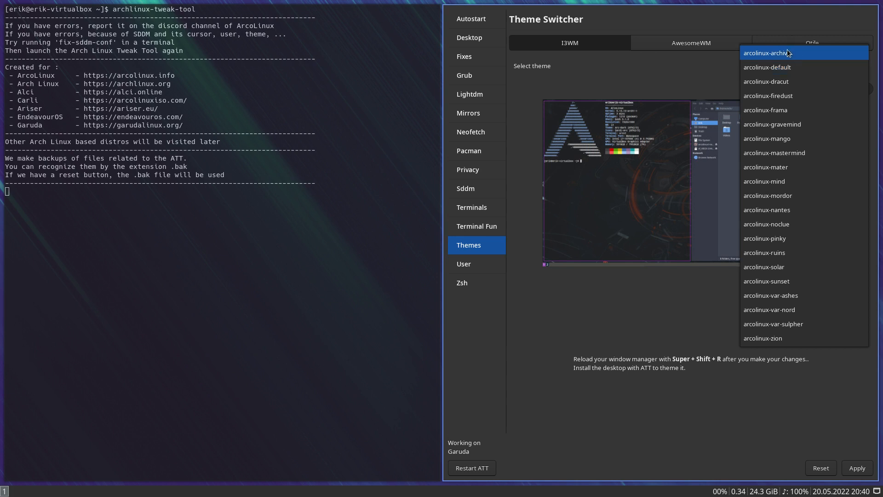
{"action": "left_click", "coordinate": [788, 49]}
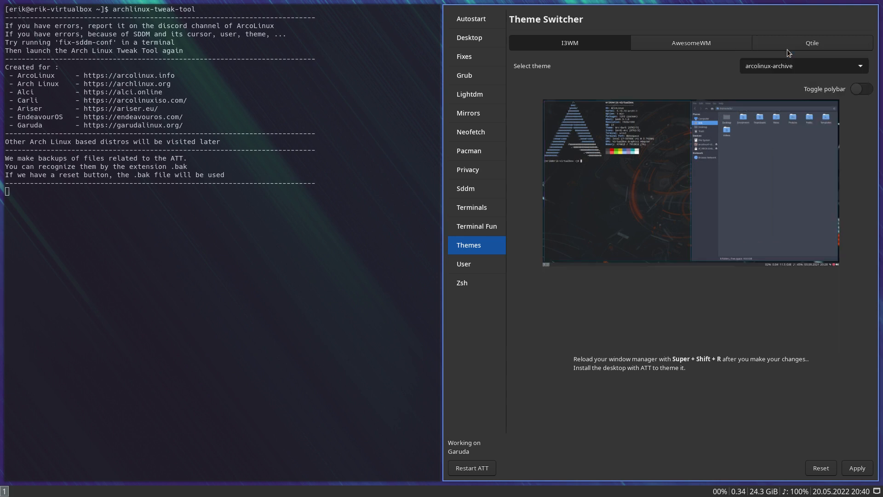
{"action": "left_click", "coordinate": [852, 470]}
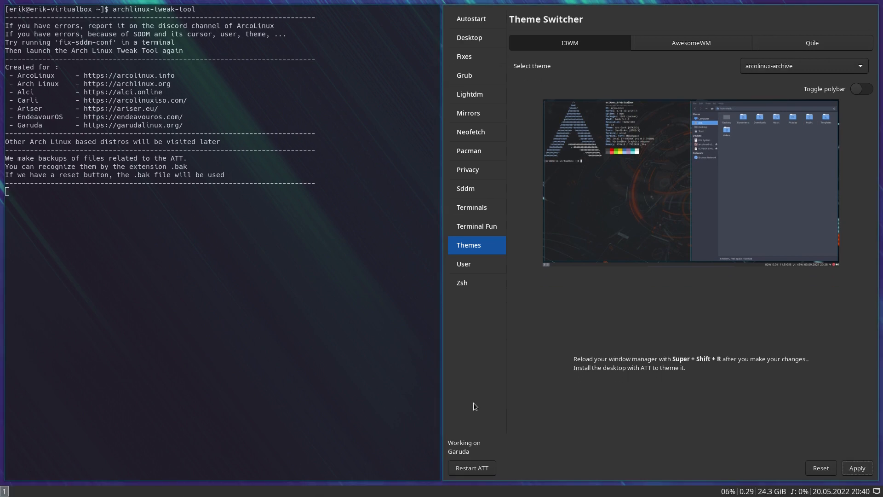
{"action": "left_click", "coordinate": [787, 68]}
{"action": "left_click", "coordinate": [788, 84]}
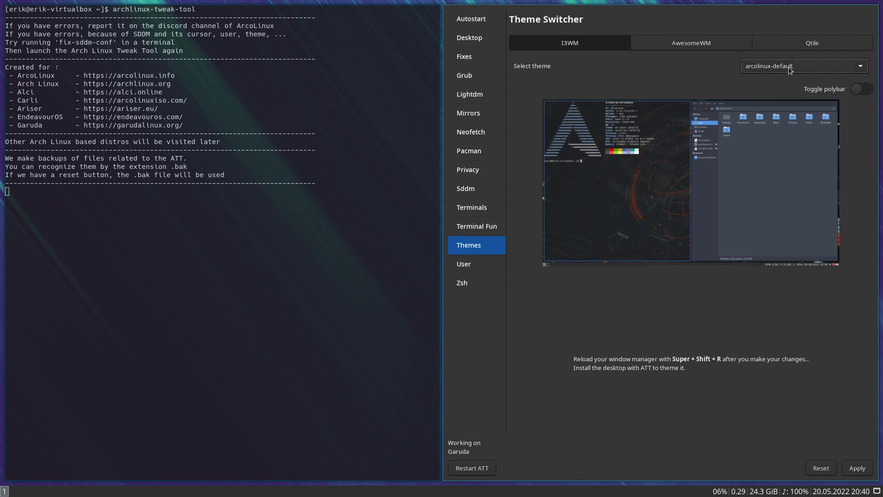
{"action": "left_click", "coordinate": [796, 67]}
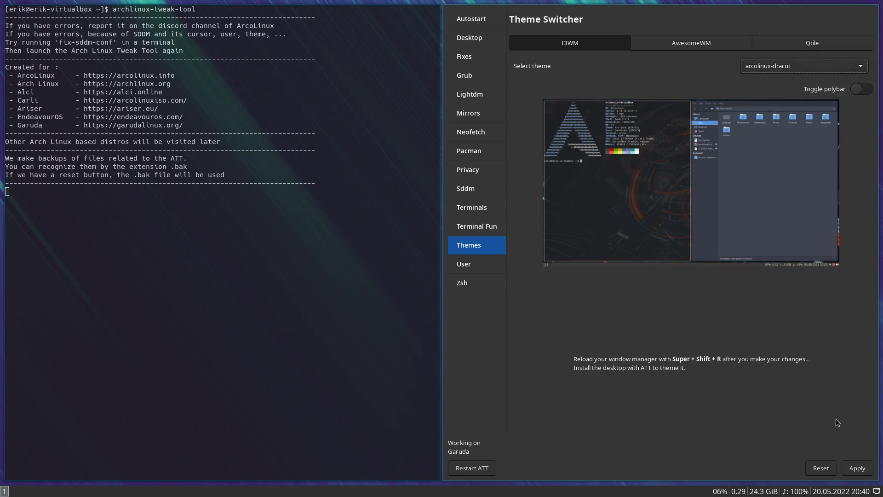
{"action": "left_click", "coordinate": [858, 468]}
{"action": "key", "text": "super+shift+r"}
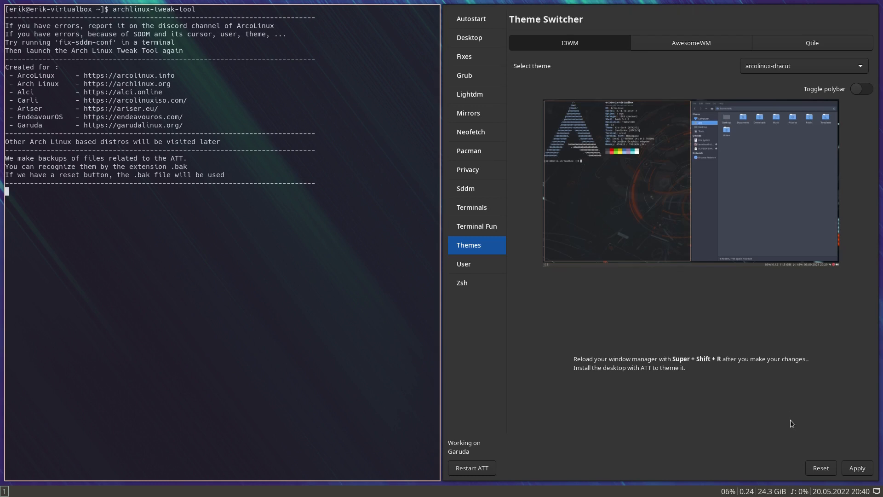
- Apply the arcolinux-firedust theme and after it the arcolinux-gravemind theme to i3, reloading the window manager each time
{"action": "left_click", "coordinate": [774, 66]}
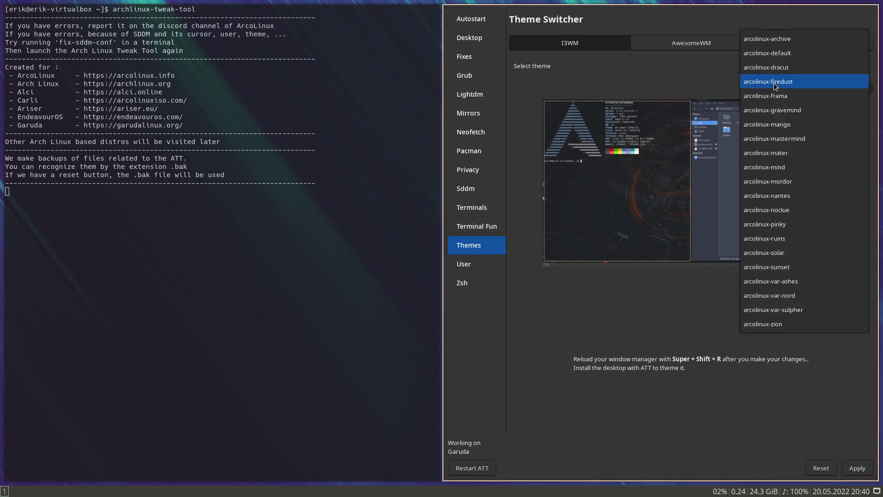
{"action": "left_click", "coordinate": [773, 83]}
{"action": "left_click", "coordinate": [858, 467]}
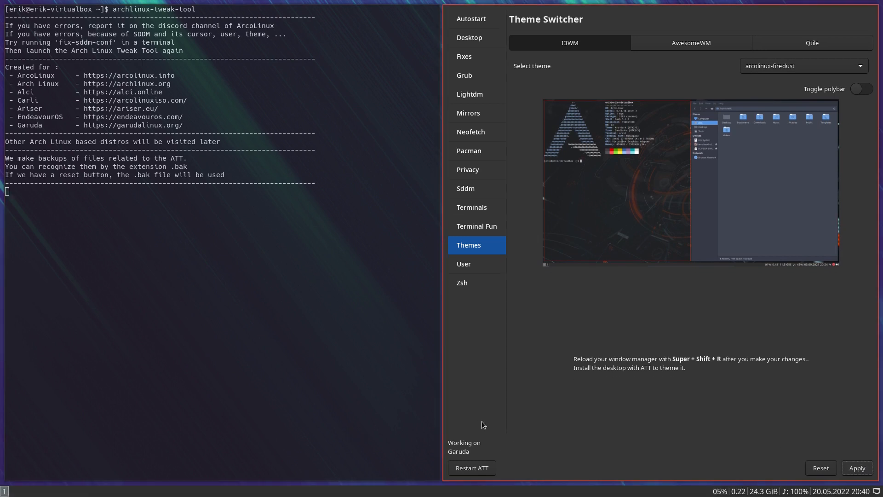
{"action": "left_click", "coordinate": [787, 66]}
{"action": "left_click", "coordinate": [786, 95]}
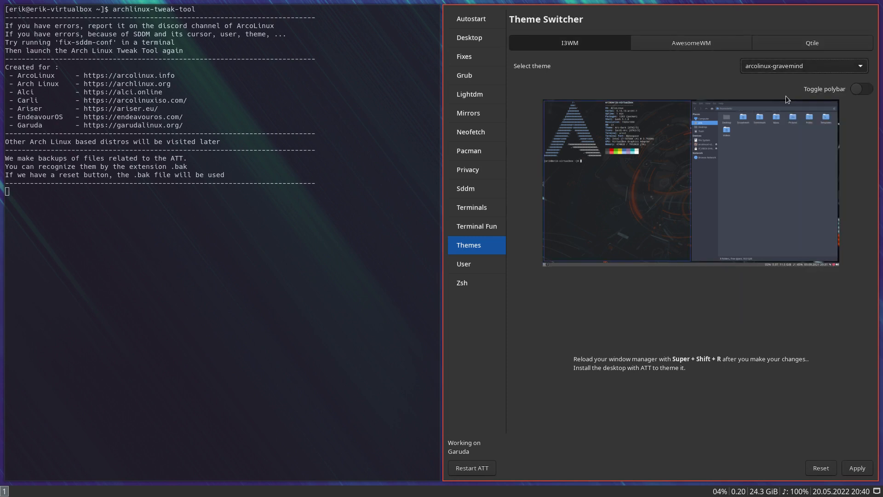
{"action": "left_click", "coordinate": [854, 467]}
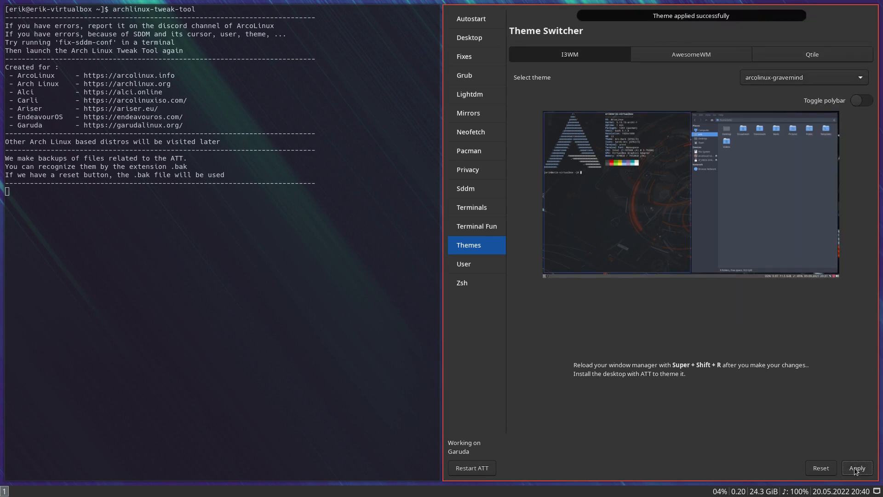
{"action": "key", "text": "super+shift+r"}
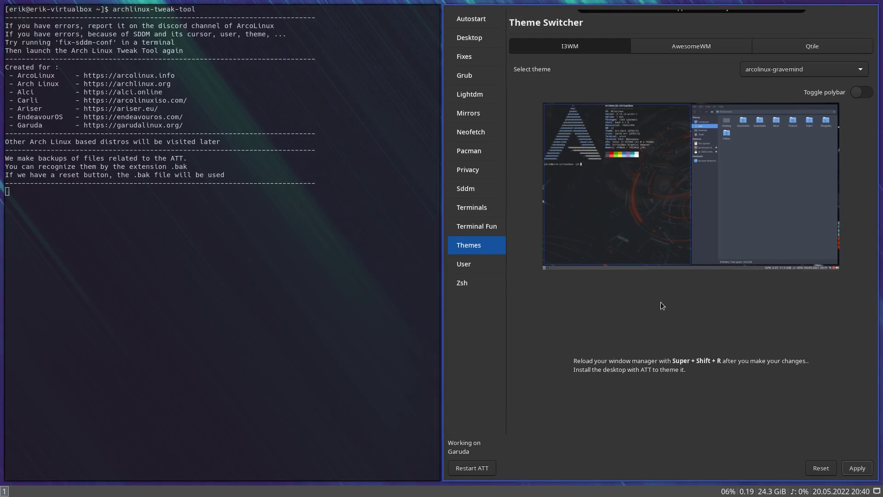
- Apply the arcolinux-solar theme to i3 and reload the window manager
{"action": "left_click", "coordinate": [801, 67]}
{"action": "left_click", "coordinate": [801, 67]}
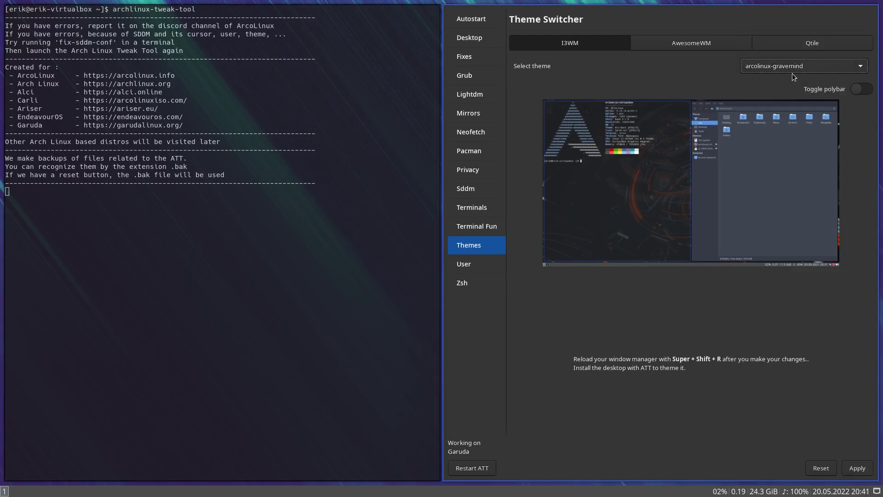
{"action": "left_click", "coordinate": [791, 71]}
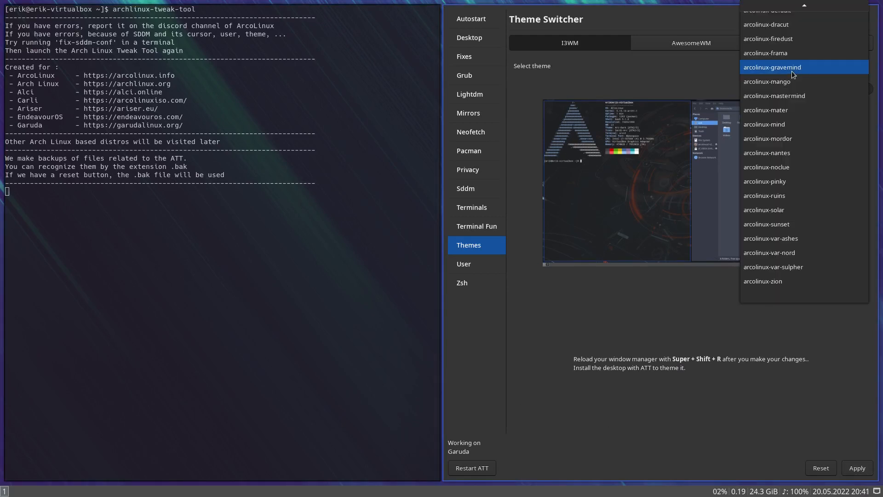
{"action": "left_click", "coordinate": [793, 208]}
{"action": "left_click", "coordinate": [857, 468]}
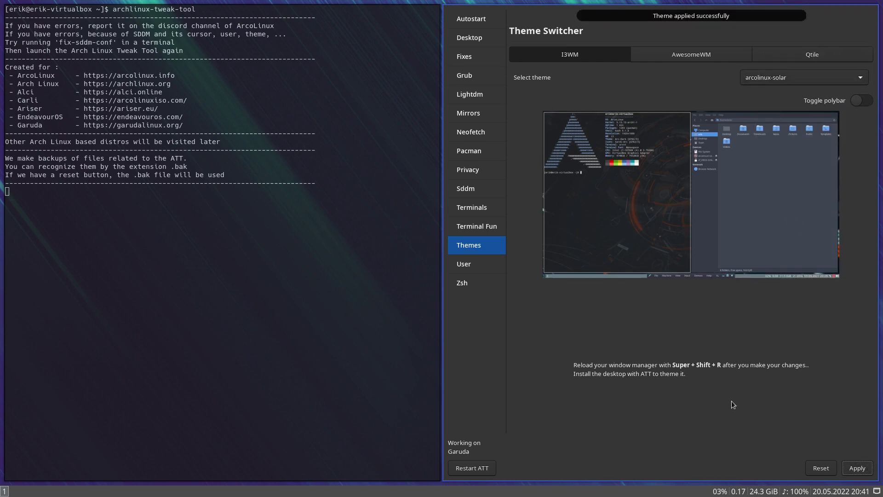
{"action": "key", "text": "super+shift+r"}
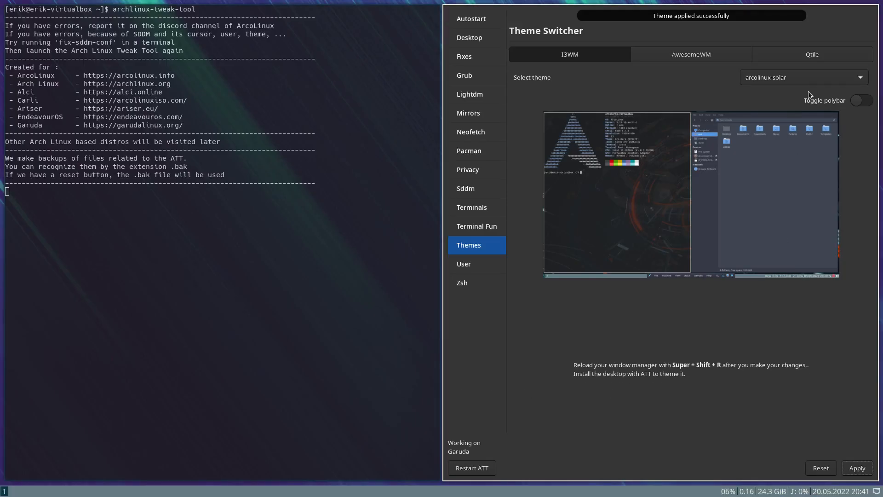
- Apply the arcolinux-sunset theme to i3 and reload the window manager
{"action": "left_click", "coordinate": [802, 70]}
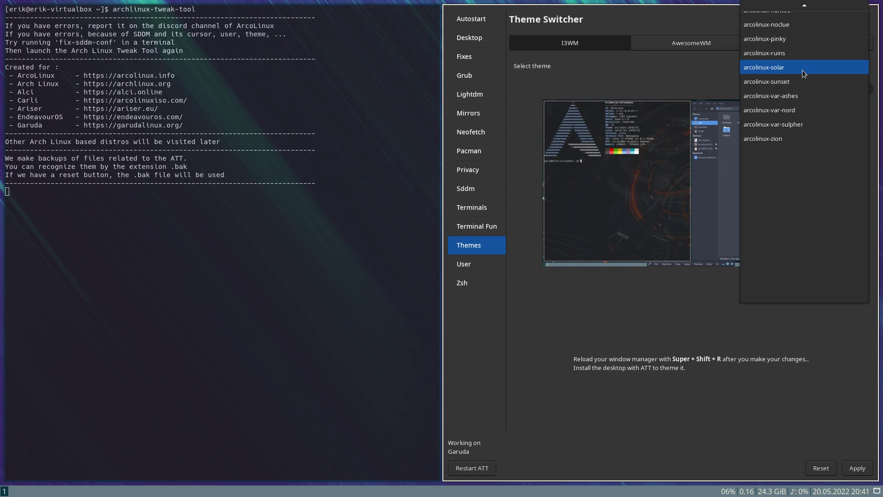
{"action": "left_click", "coordinate": [783, 83]}
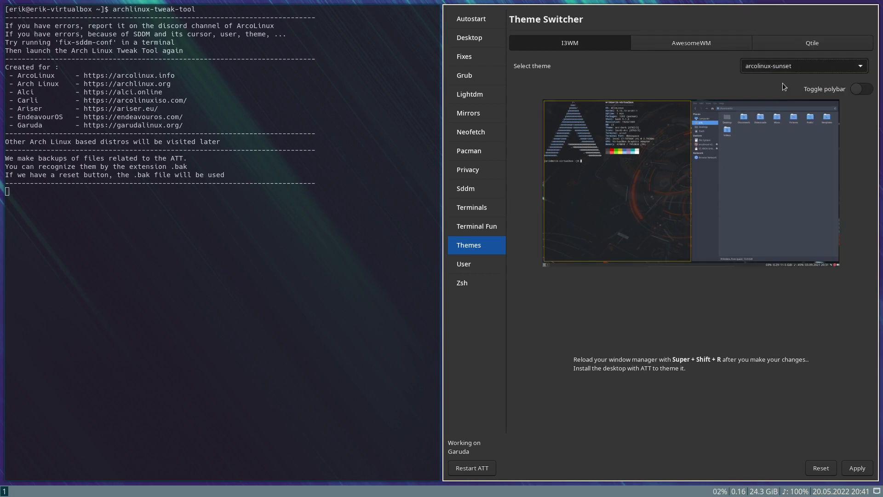
{"action": "left_click", "coordinate": [856, 467]}
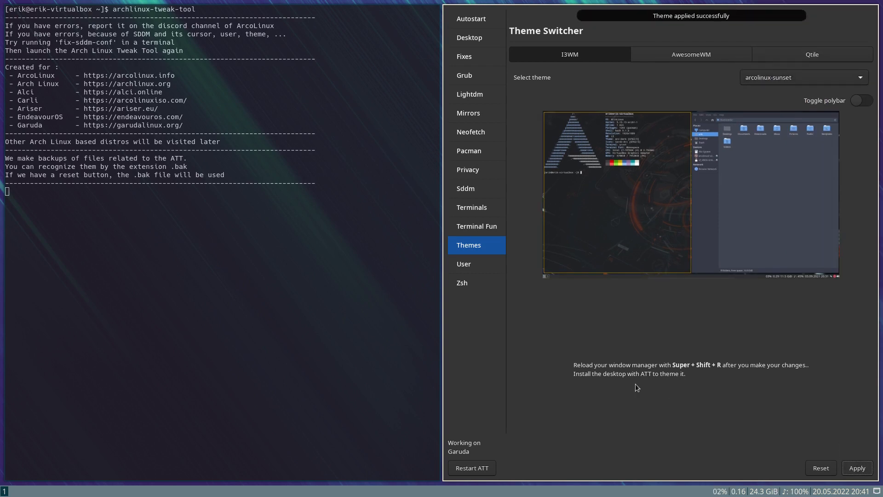
{"action": "key", "text": "super+shift+r"}
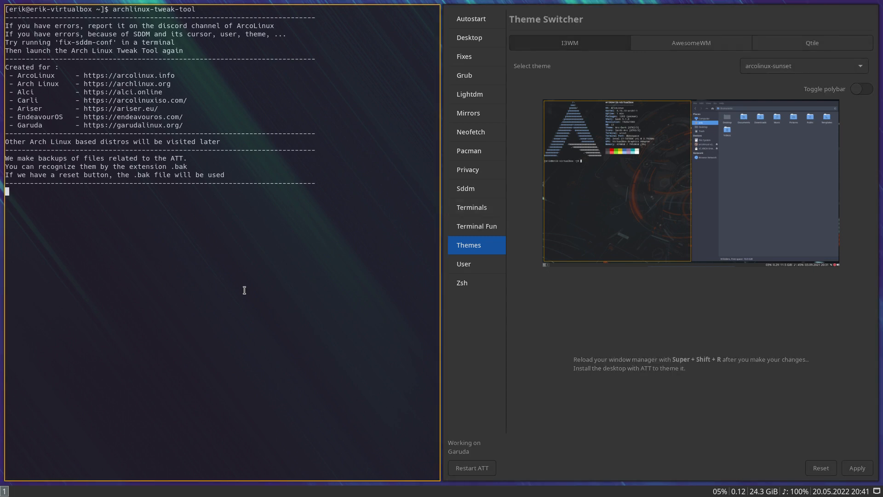
{"action": "key", "text": "super+Return"}
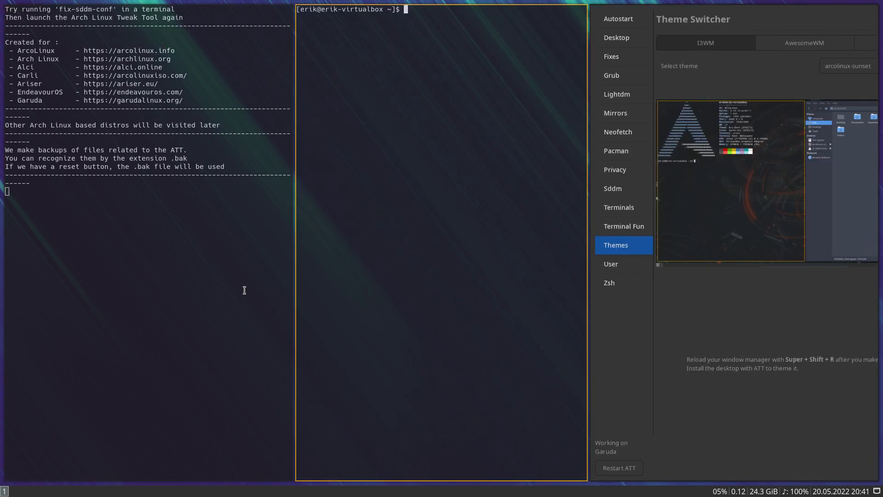
{"action": "type", "text": "sudo pacman -R polybar"}
{"action": "key", "text": "super+q"}
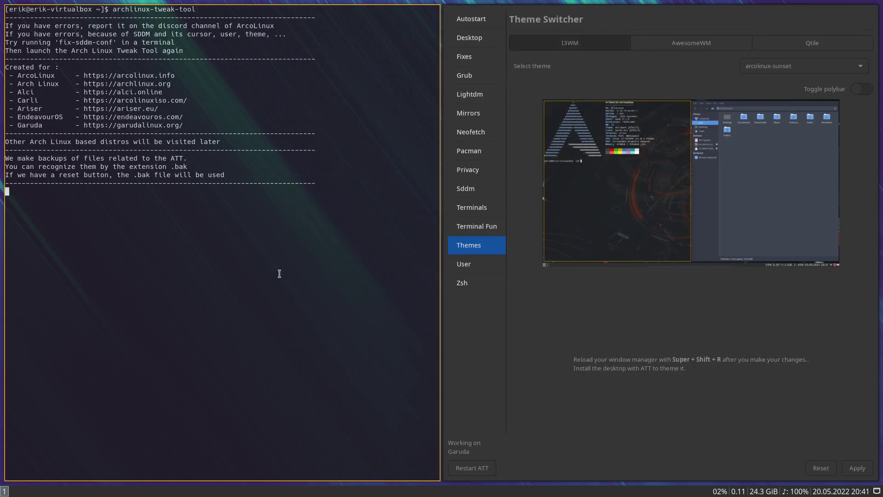
- Try polybar with the arcolinux-sunset theme by applying it and reloading i3, and apply the theme with polybar disabled again
{"action": "left_click", "coordinate": [858, 92]}
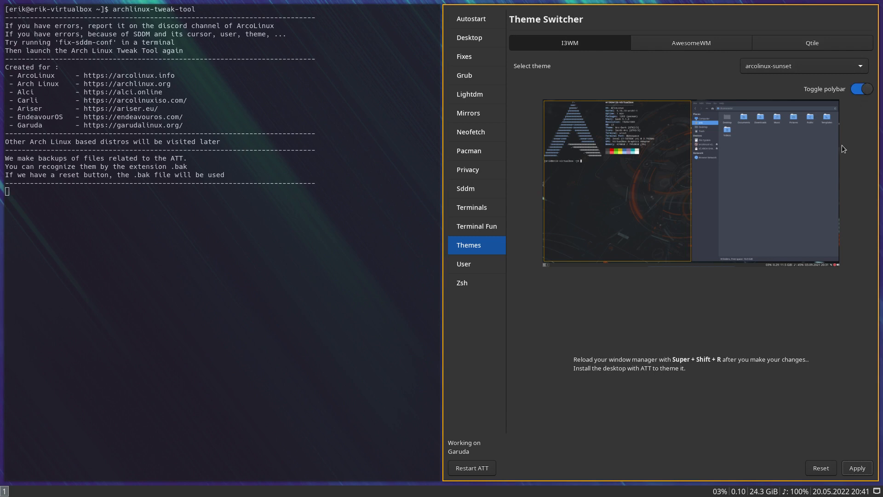
{"action": "left_click", "coordinate": [851, 469]}
{"action": "key", "text": "super+shift+r"}
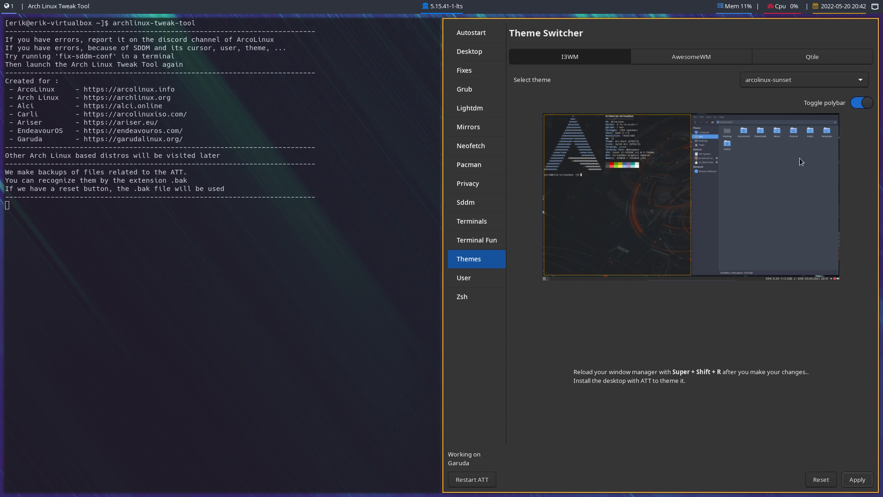
{"action": "left_click", "coordinate": [857, 104]}
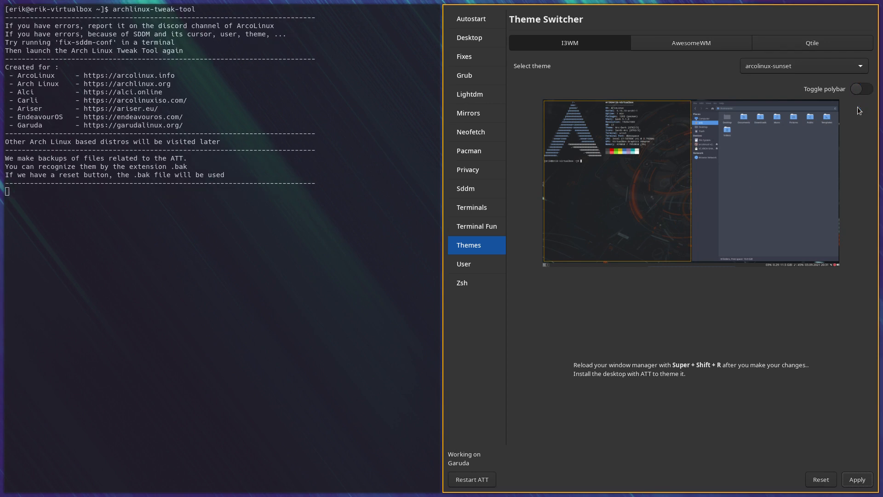
{"action": "left_click", "coordinate": [860, 481]}
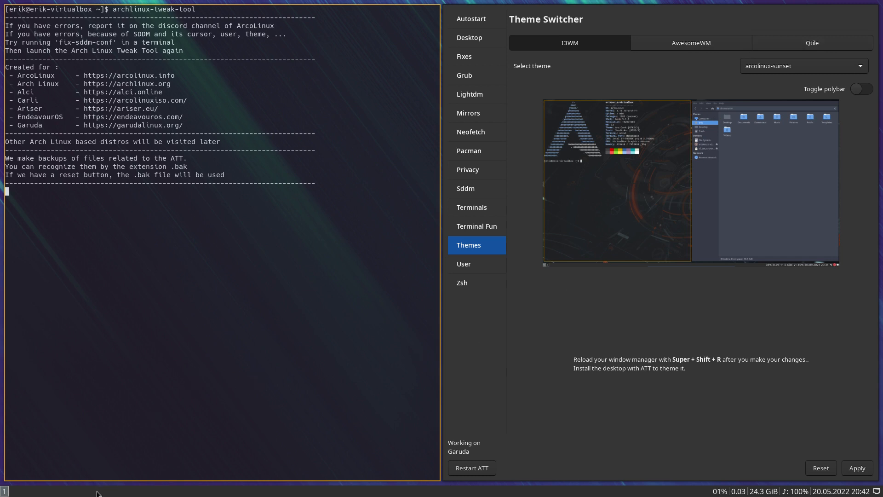
- Switch to Firefox and open arcolinuxd.com in a new tab
{"action": "key", "text": "super+2"}
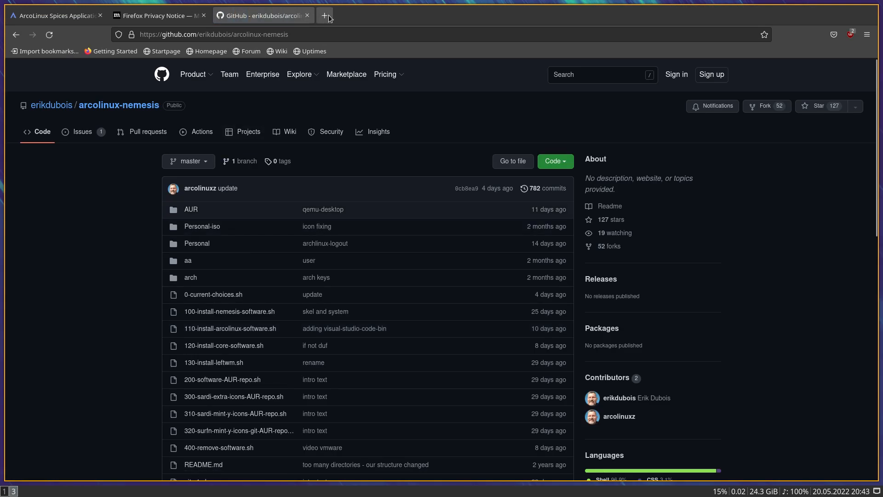
{"action": "left_click", "coordinate": [325, 15]}
{"action": "type", "text": "arcolinuxd."}
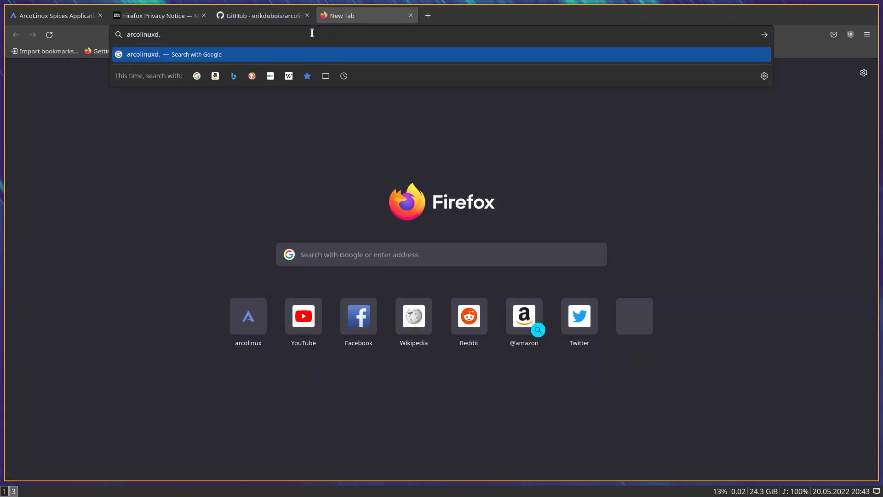
{"action": "type", "text": "com"}
{"action": "key", "text": "Return"}
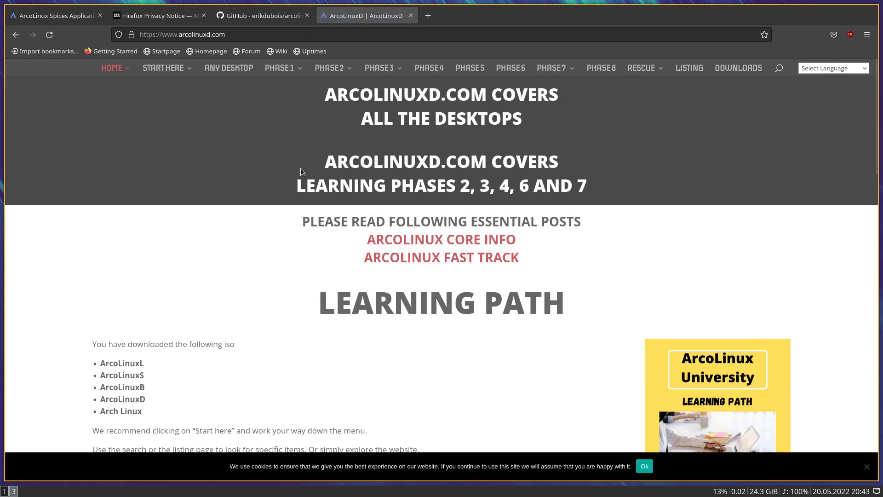
- Open the i3 page under Phase 3 of the ArcoLinuxD site and look through its articles
{"action": "scroll", "coordinate": [534, 321], "scroll_direction": "down", "scroll_amount": 4}
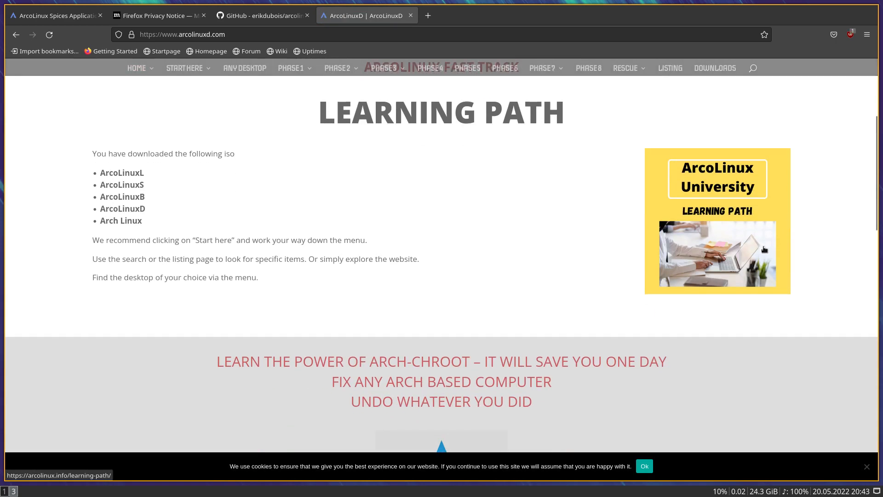
{"action": "scroll", "coordinate": [764, 249], "scroll_direction": "up", "scroll_amount": 4}
{"action": "mouse_move", "coordinate": [403, 69]}
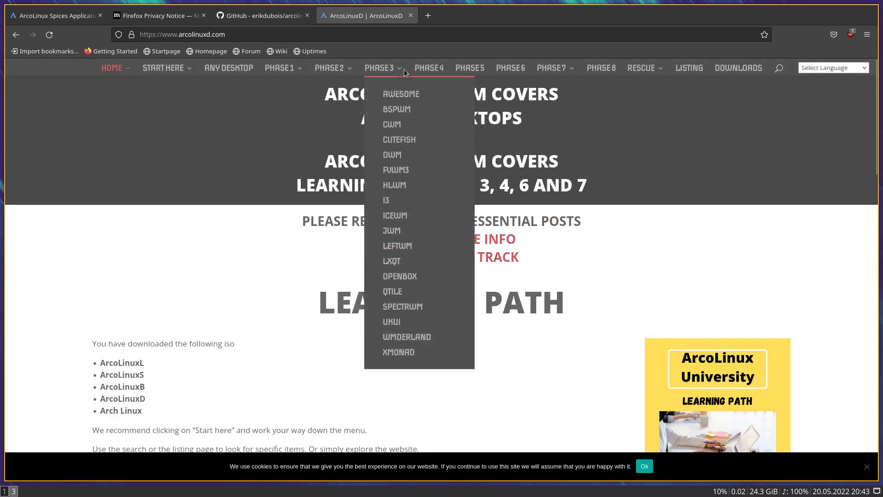
{"action": "left_click", "coordinate": [386, 202]}
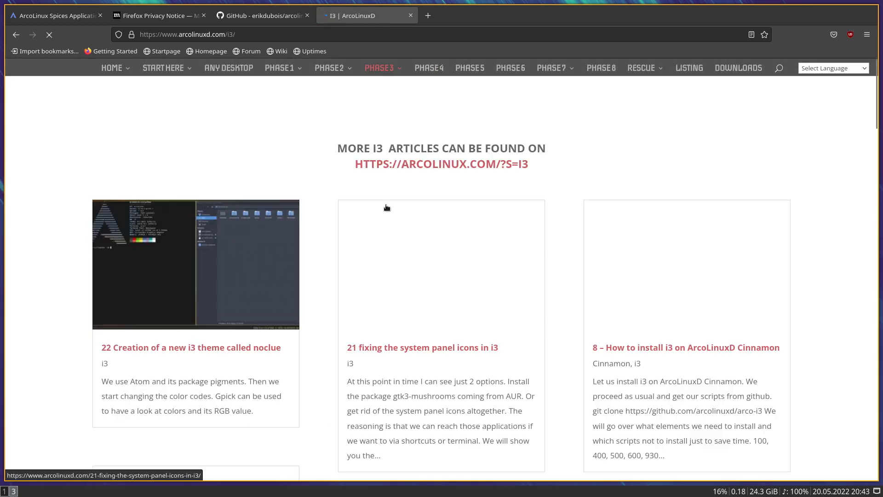
{"action": "scroll", "coordinate": [386, 208], "scroll_direction": "down", "scroll_amount": 1}
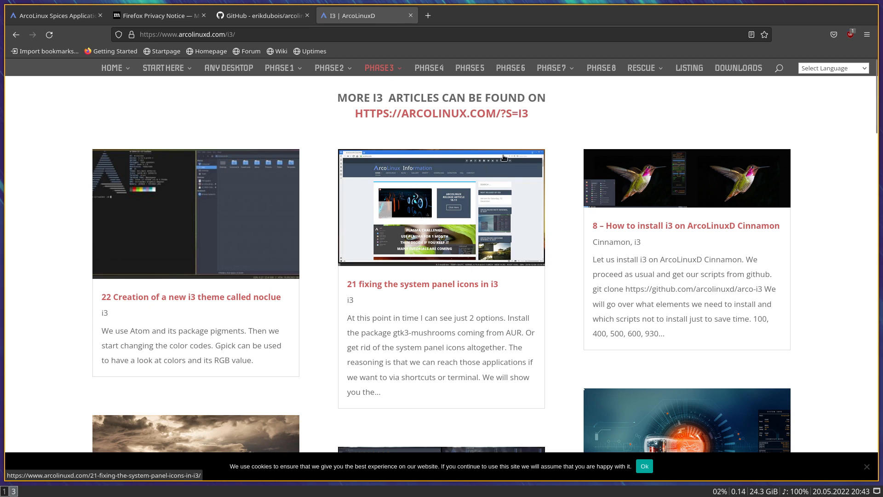
{"action": "scroll", "coordinate": [450, 209], "scroll_direction": "down", "scroll_amount": 15}
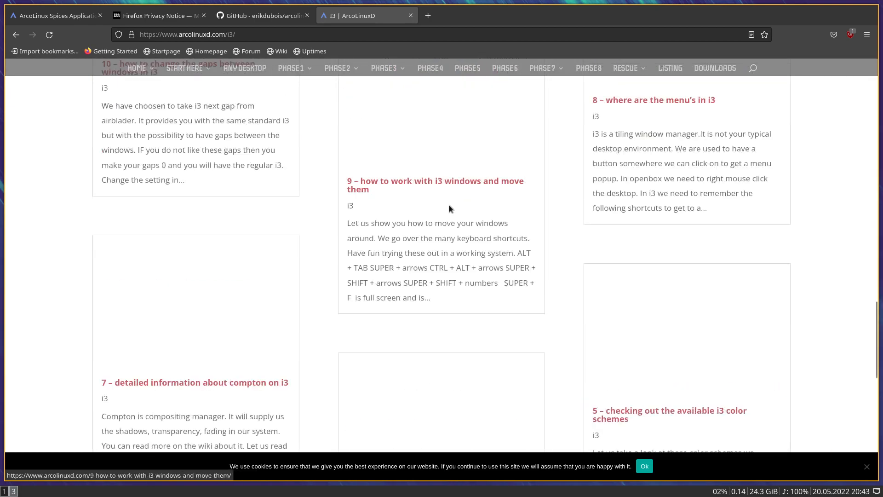
{"action": "scroll", "coordinate": [449, 207], "scroll_direction": "up", "scroll_amount": 20}
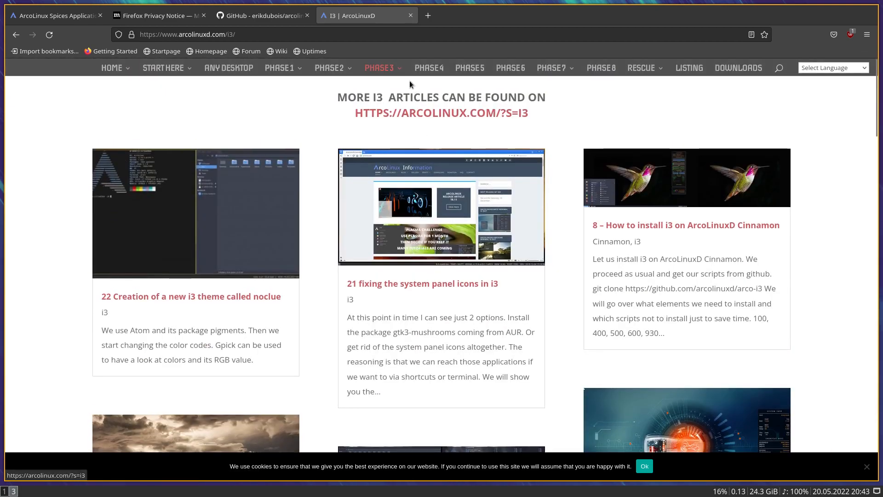
- Open the Qtile page under Phase 3 and look through its articles
{"action": "mouse_move", "coordinate": [396, 70]}
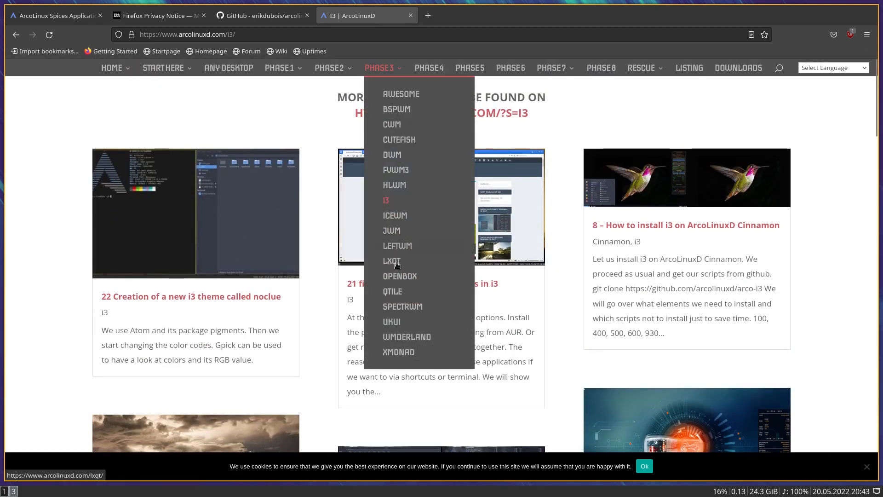
{"action": "left_click", "coordinate": [395, 292]}
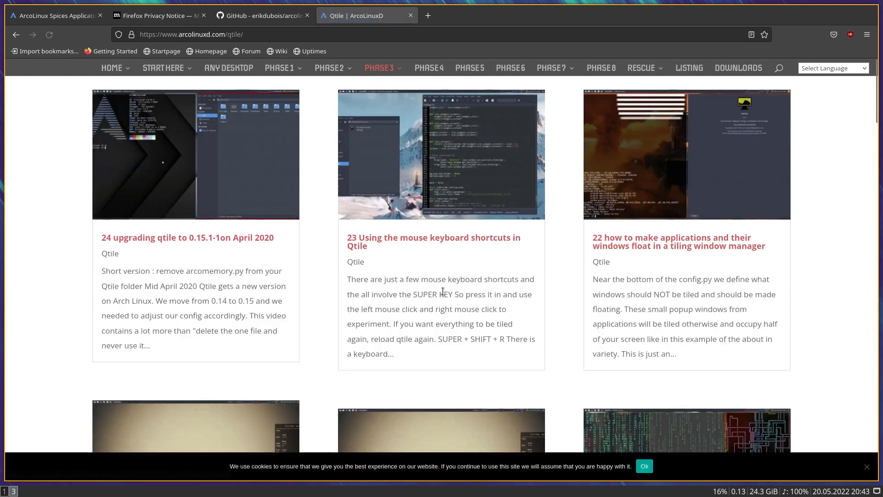
{"action": "scroll", "coordinate": [309, 290], "scroll_direction": "down", "scroll_amount": 10}
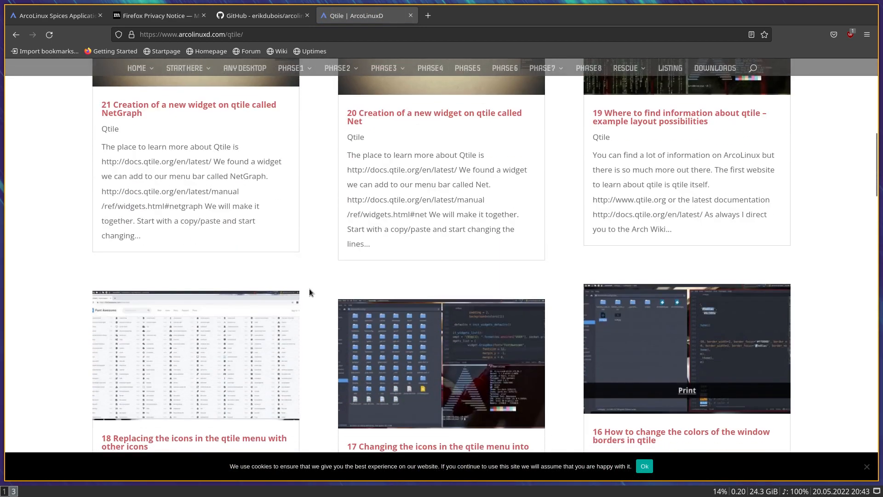
{"action": "scroll", "coordinate": [309, 291], "scroll_direction": "down", "scroll_amount": 8}
{"action": "scroll", "coordinate": [309, 291], "scroll_direction": "up", "scroll_amount": 18}
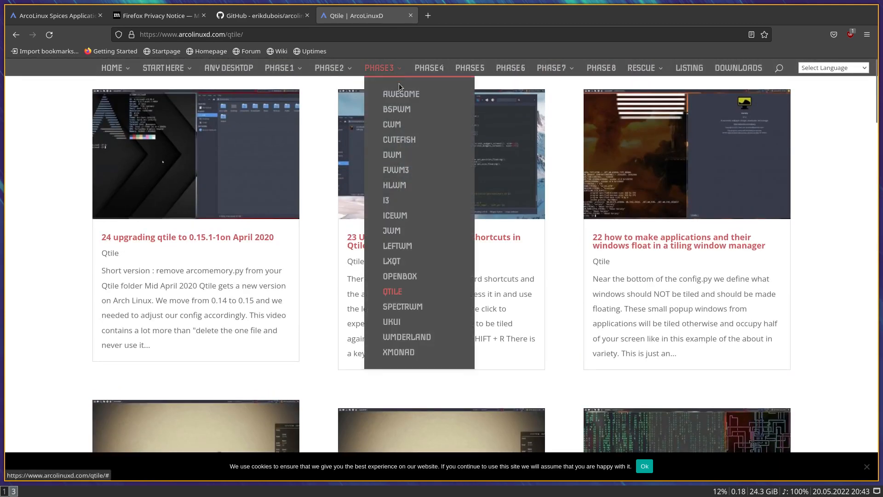
- Open the Awesome page under Phase 3 and accept the site's cookie notice
{"action": "left_click", "coordinate": [401, 93]}
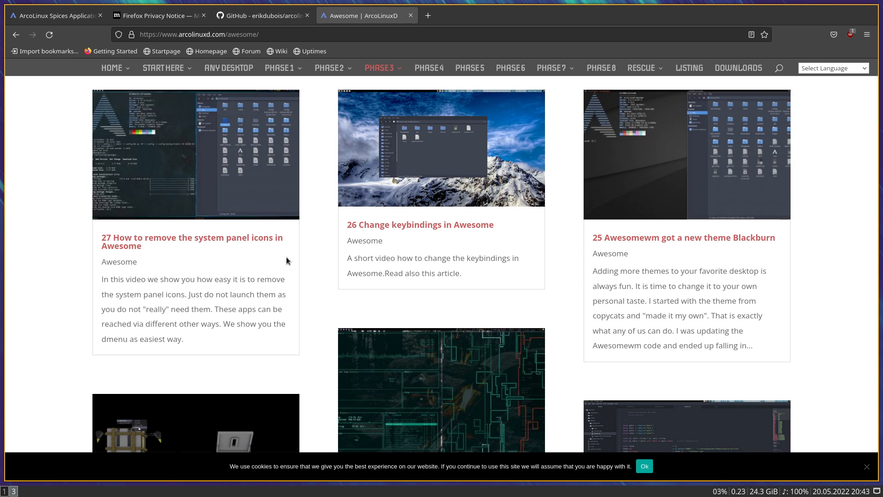
{"action": "left_click", "coordinate": [635, 467]}
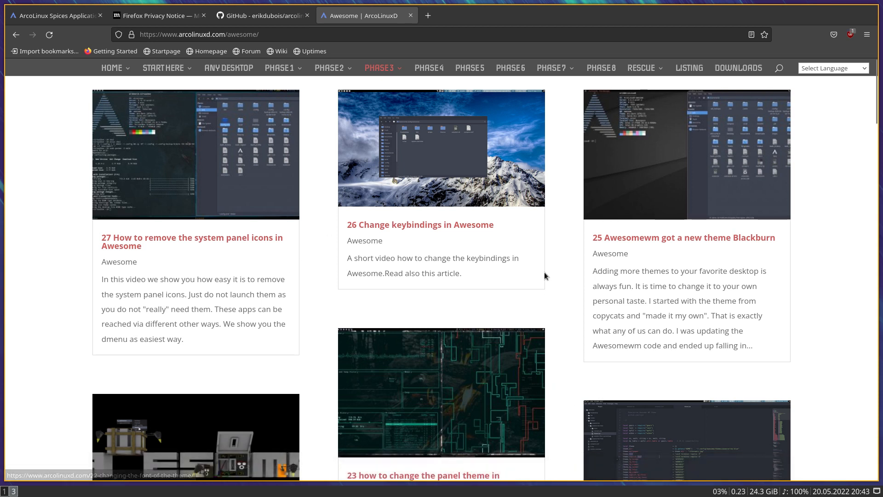